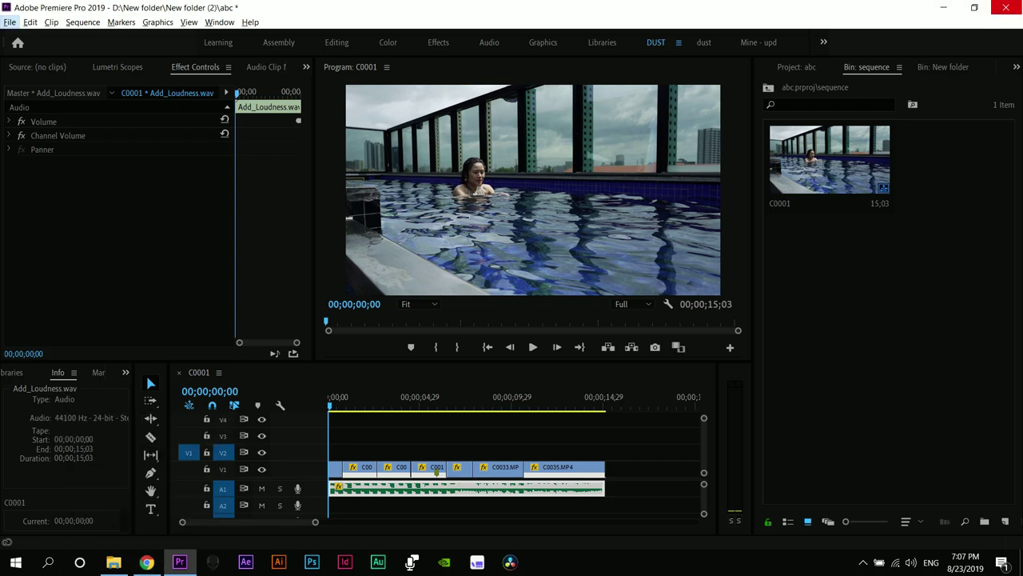
{"action": "key", "text": "alt+z"}
{"action": "key", "text": "Right"}
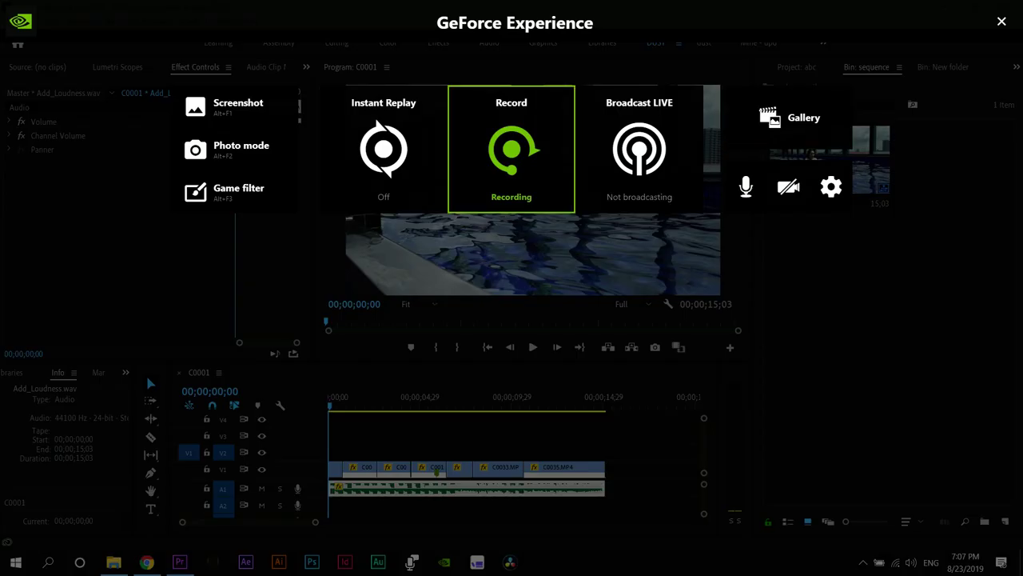
{"action": "key", "text": "Return"}
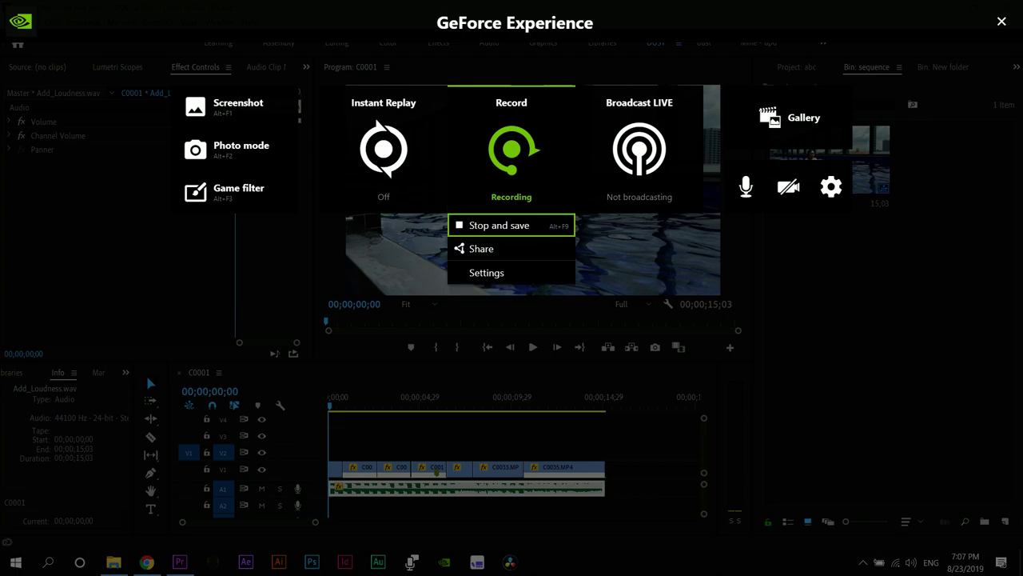
{"action": "left_click", "coordinate": [1002, 22]}
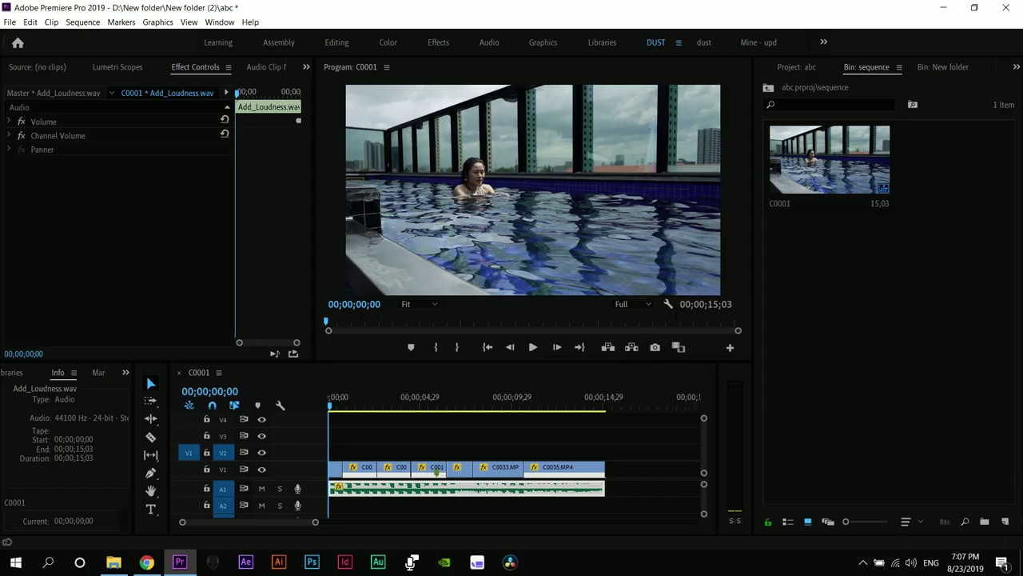
Create a new 1920 x 1080, 23.976 fps square-pixel adjustment layer in the abc project
{"action": "left_click", "coordinate": [903, 320]}
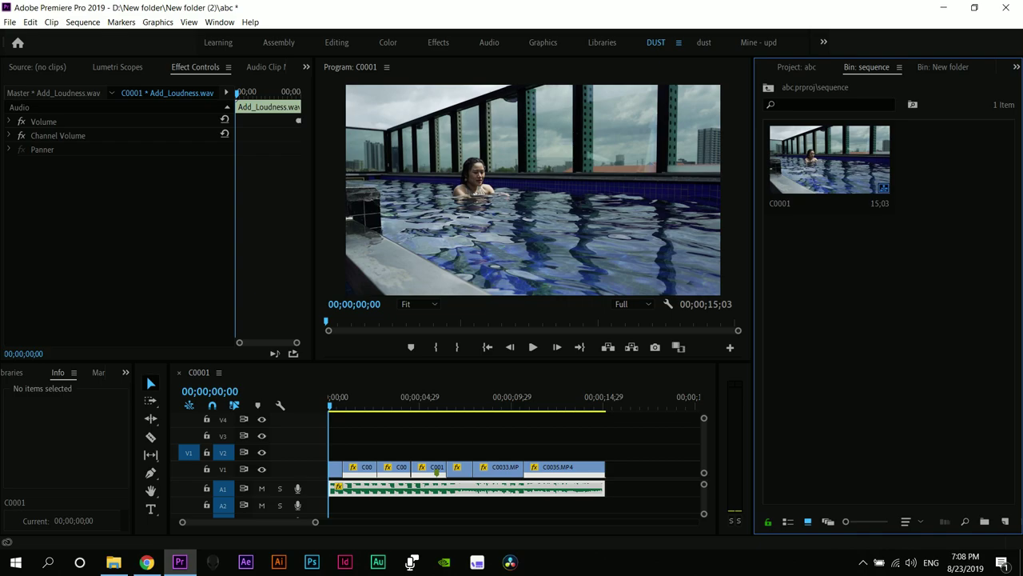
{"action": "left_click", "coordinate": [797, 67]}
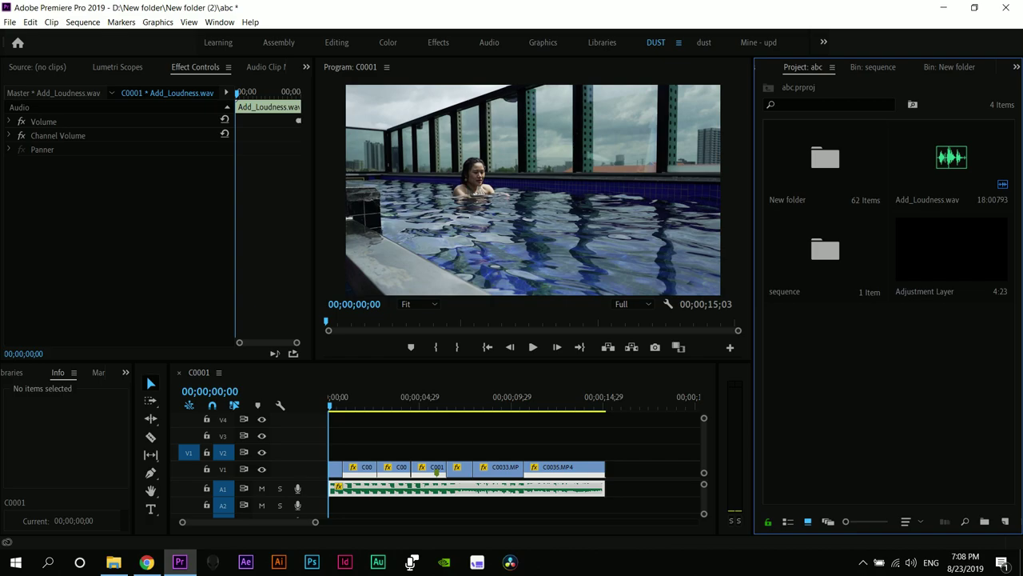
{"action": "left_click", "coordinate": [951, 250]}
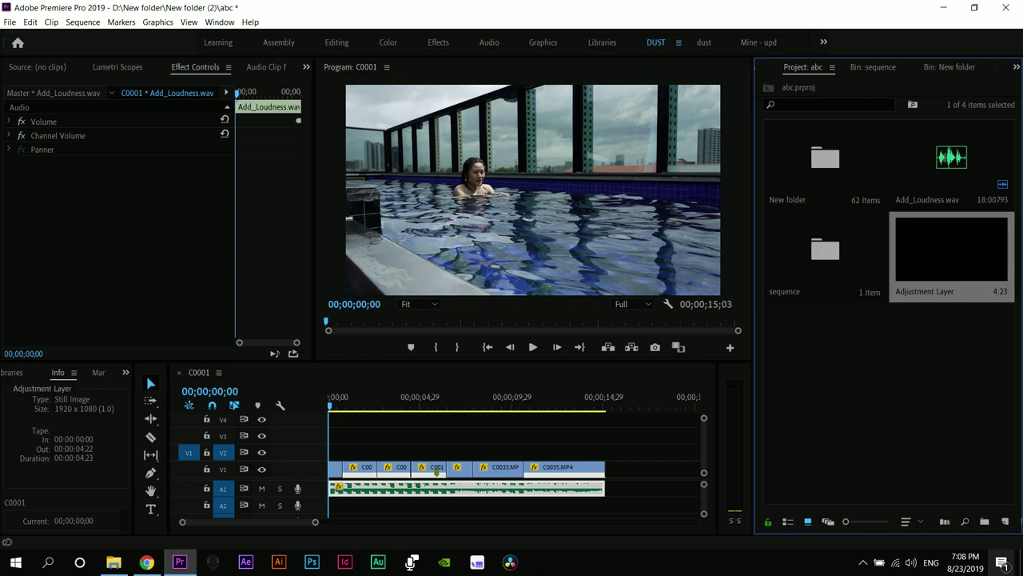
{"action": "left_click", "coordinate": [1005, 521]}
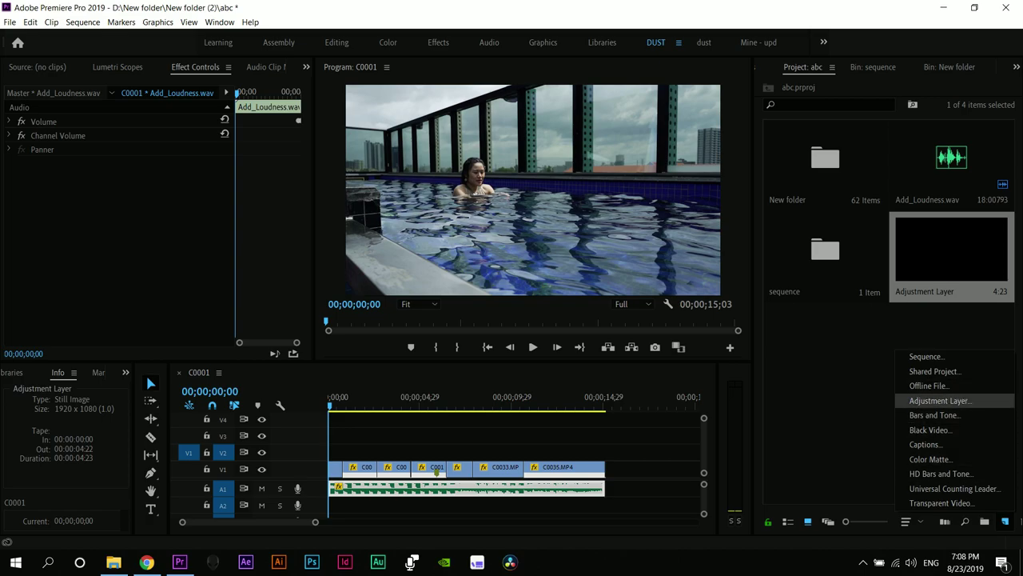
{"action": "left_click", "coordinate": [939, 400]}
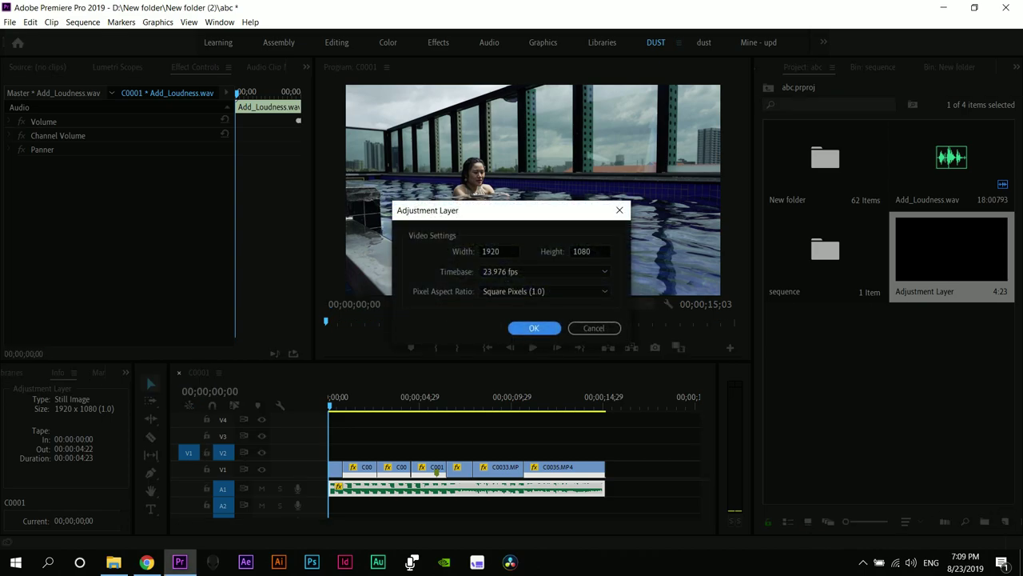
{"action": "left_click", "coordinate": [533, 327]}
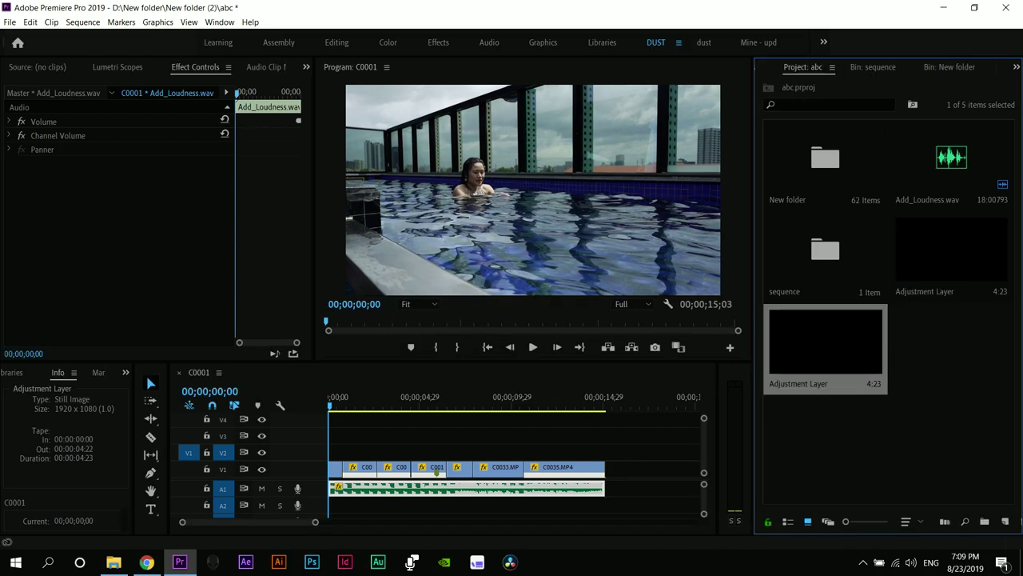
{"action": "left_click", "coordinate": [921, 434]}
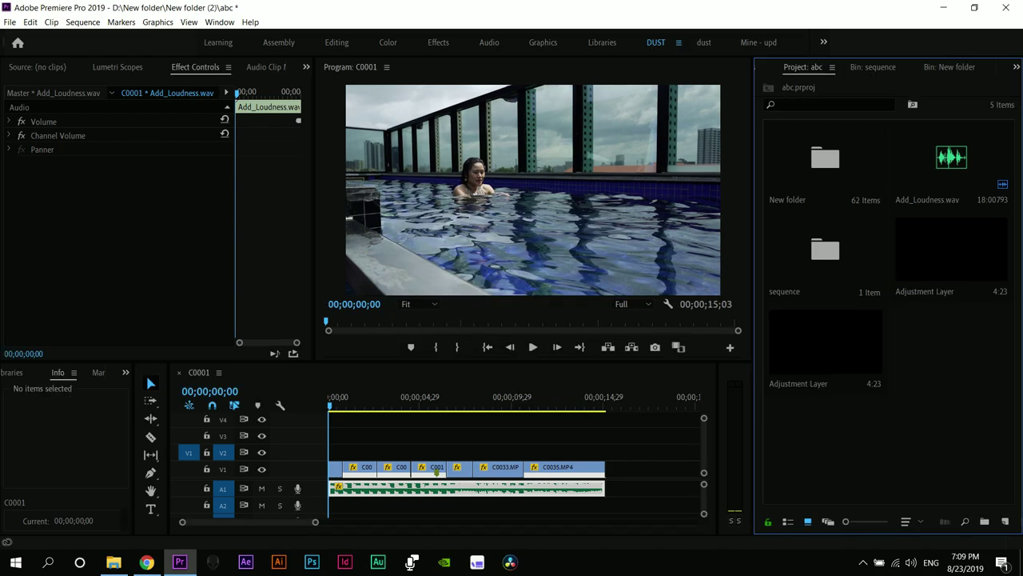
Place the new adjustment layer on track V2 so it spans all the clips on V1
{"action": "left_click", "coordinate": [826, 344]}
{"action": "left_click_drag", "start_coordinate": [824, 343], "coordinate": [605, 451]}
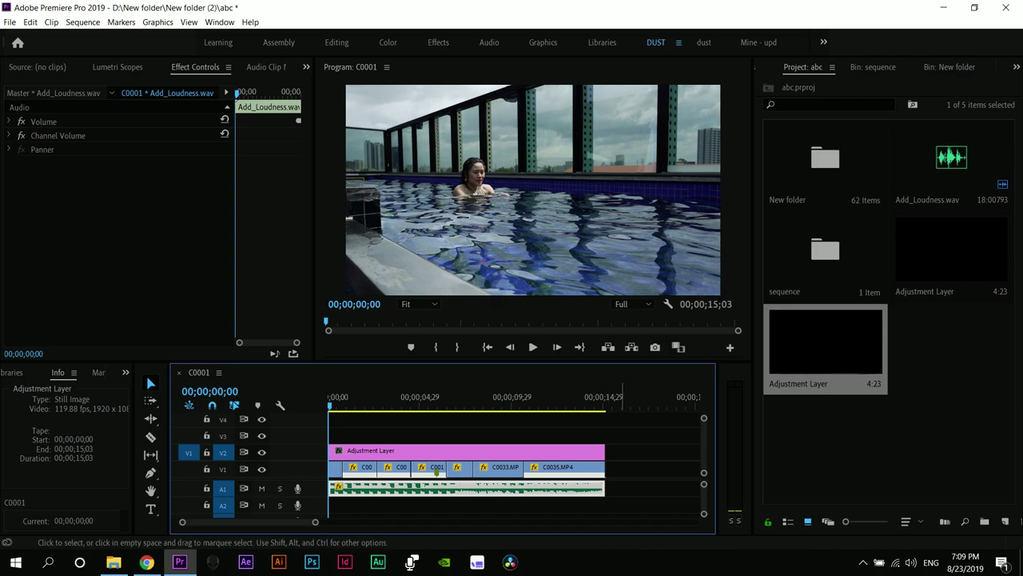
{"action": "left_click_drag", "start_coordinate": [620, 467], "coordinate": [331, 472]}
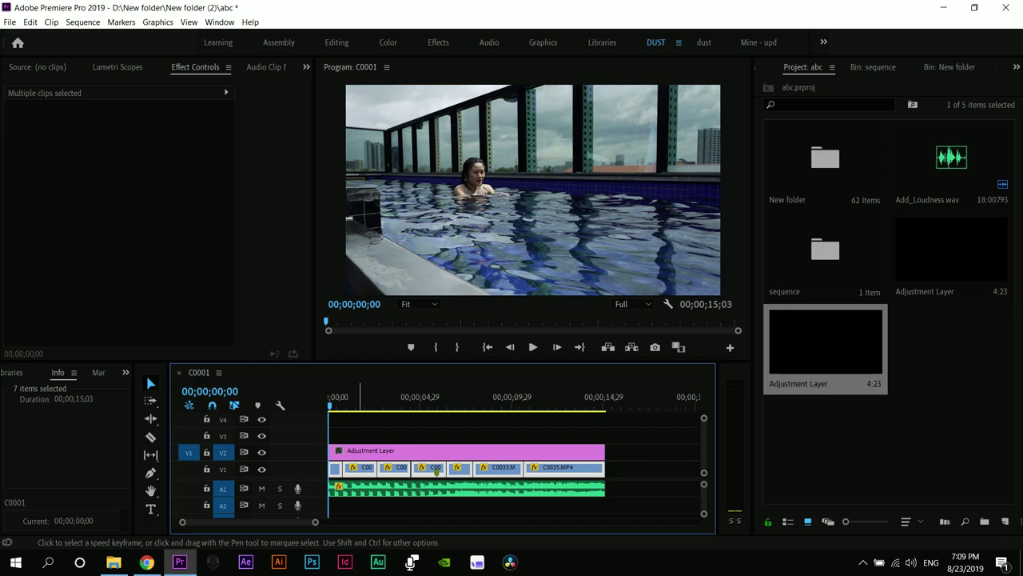
Split the adjustment layer on V2 with the Razor tool at the cut between the first and second V1 clips
{"action": "left_click", "coordinate": [356, 453]}
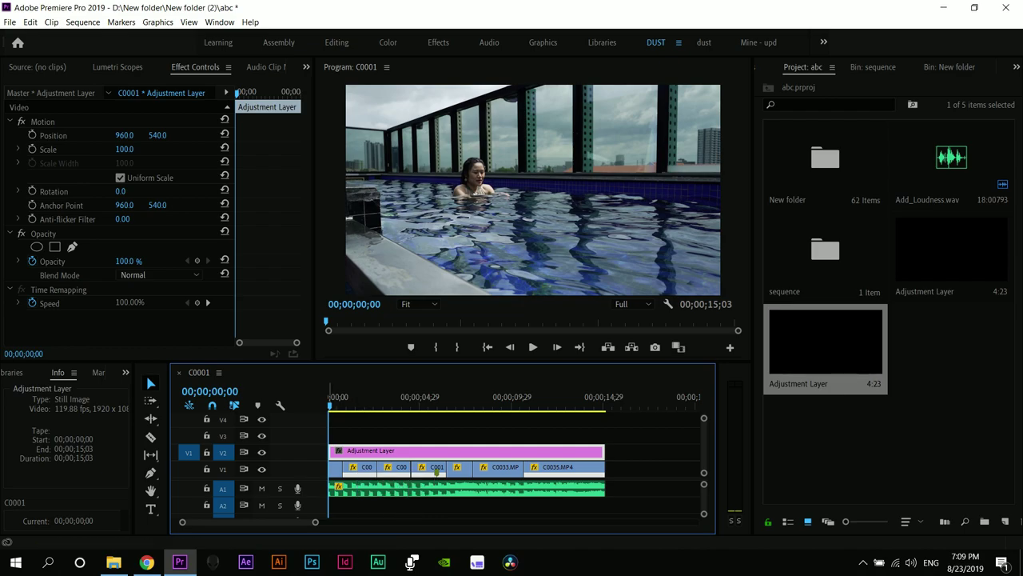
{"action": "left_click", "coordinate": [150, 437]}
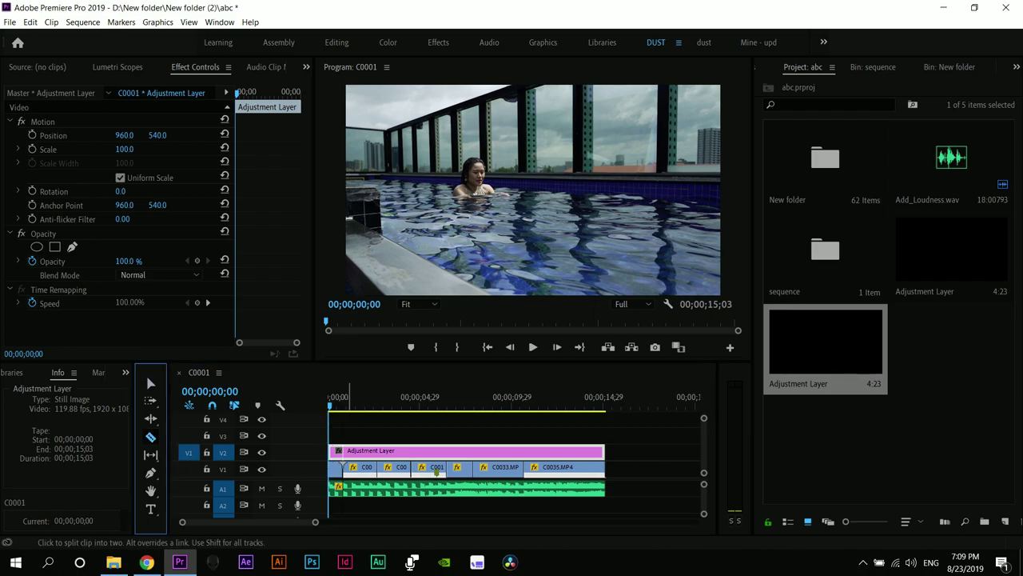
{"action": "left_click", "coordinate": [342, 450]}
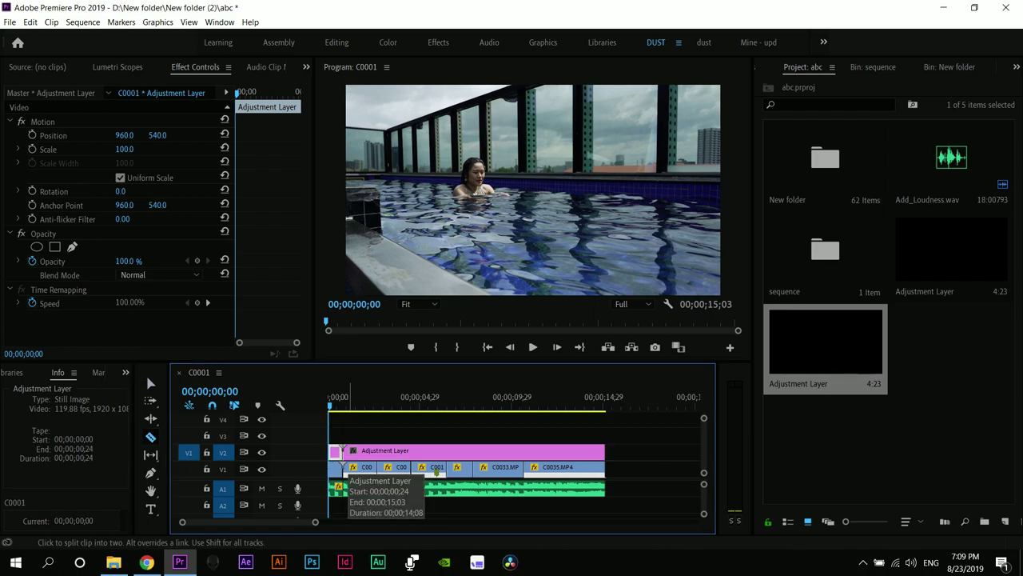
{"action": "key", "text": "v"}
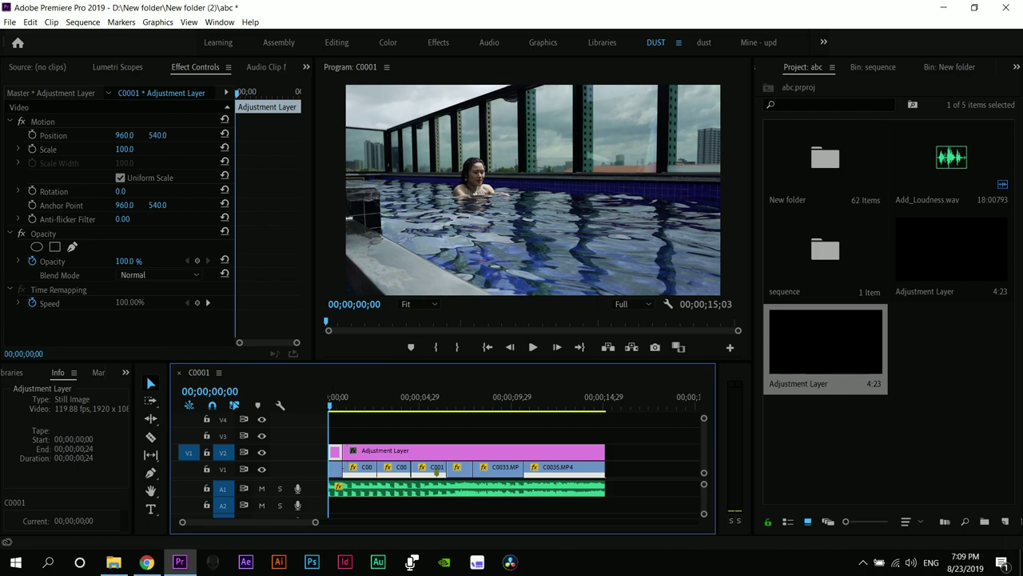
Set the Lumetri Color Shadows of the adjustment layer segment above the first clip to 4.7
{"action": "key", "text": "equal"}
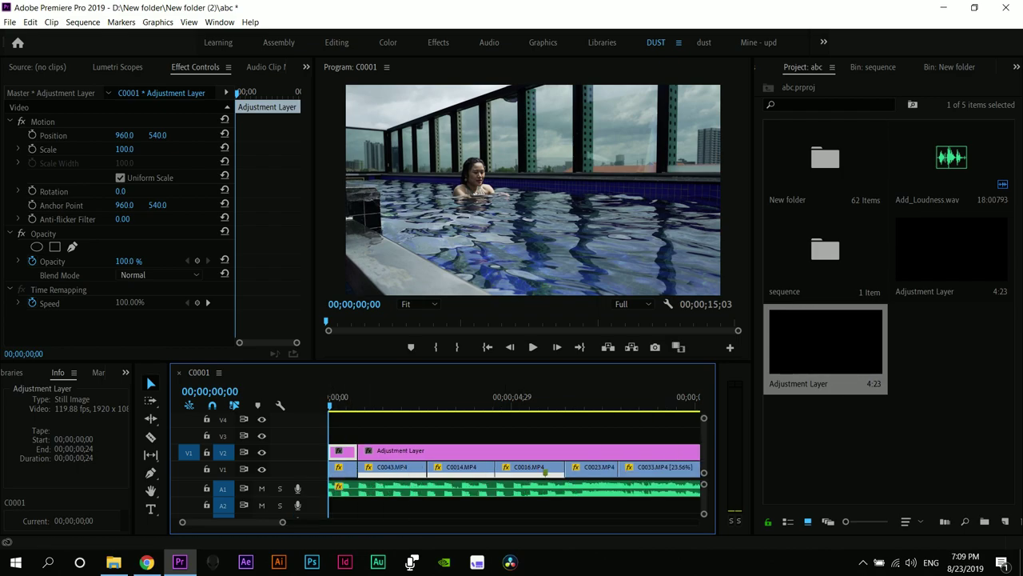
{"action": "key", "text": "equal"}
{"action": "key", "text": "equal"}
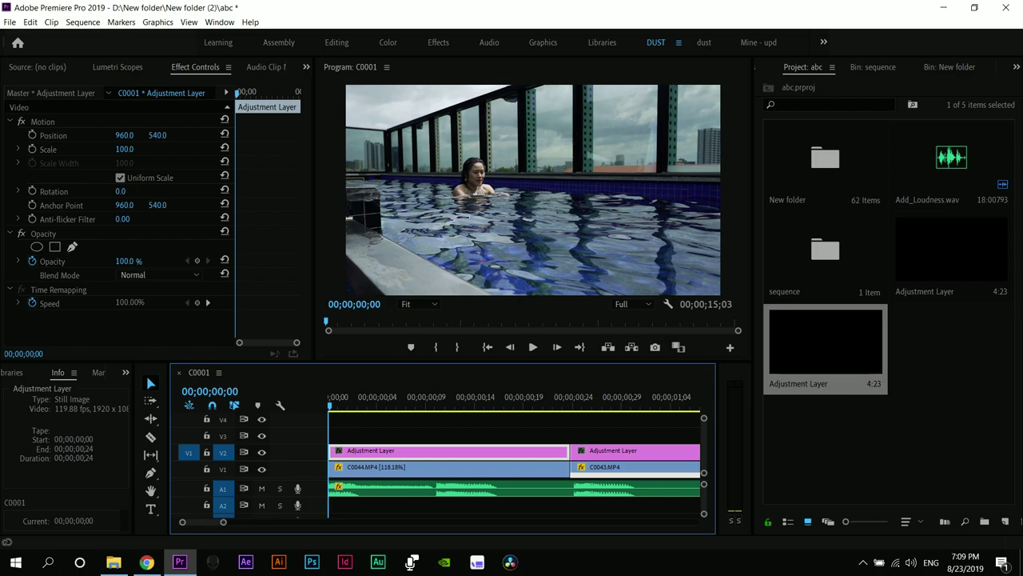
{"action": "key", "text": "shift+7"}
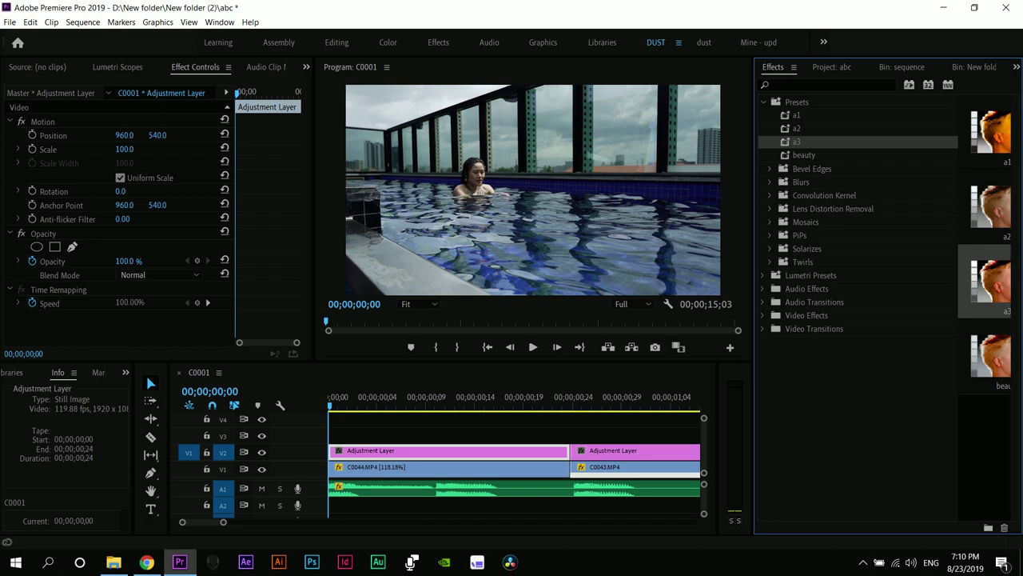
{"action": "key", "text": "ctrl+shift+comma"}
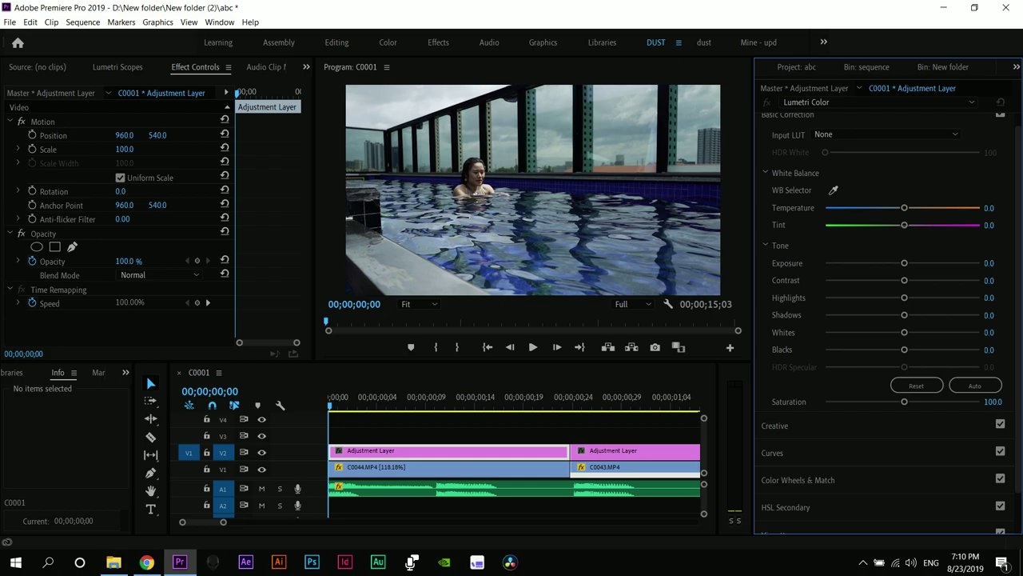
{"action": "left_click_drag", "start_coordinate": [904, 314], "coordinate": [949, 315]}
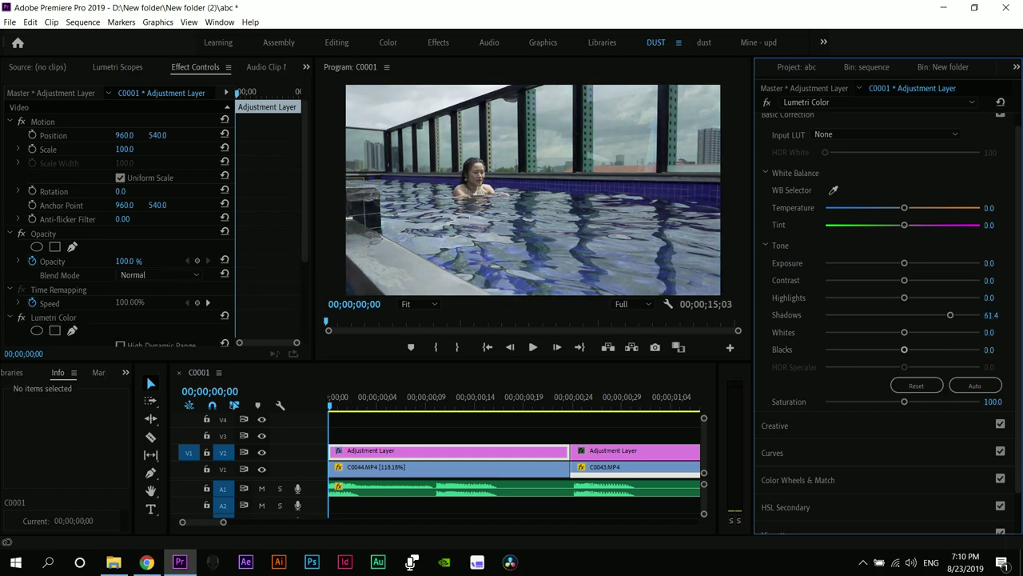
{"action": "left_click_drag", "start_coordinate": [950, 314], "coordinate": [906, 314]}
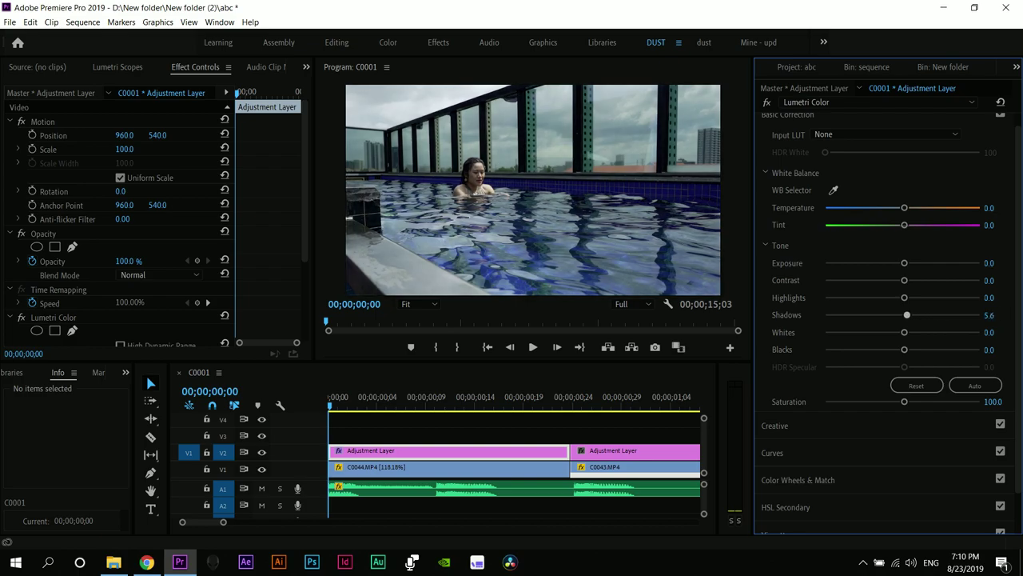
Collapse the Basic Correction section and examine the Lumetri Color effect applied to the first adjustment layer segment
{"action": "scroll", "coordinate": [887, 320], "scroll_direction": "up", "scroll_amount": 1}
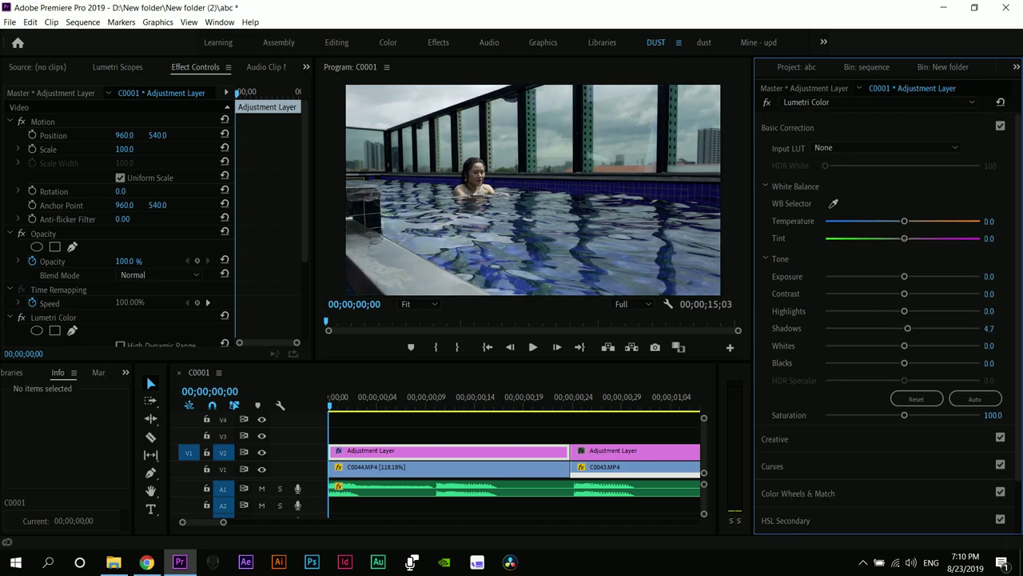
{"action": "left_click", "coordinate": [788, 128]}
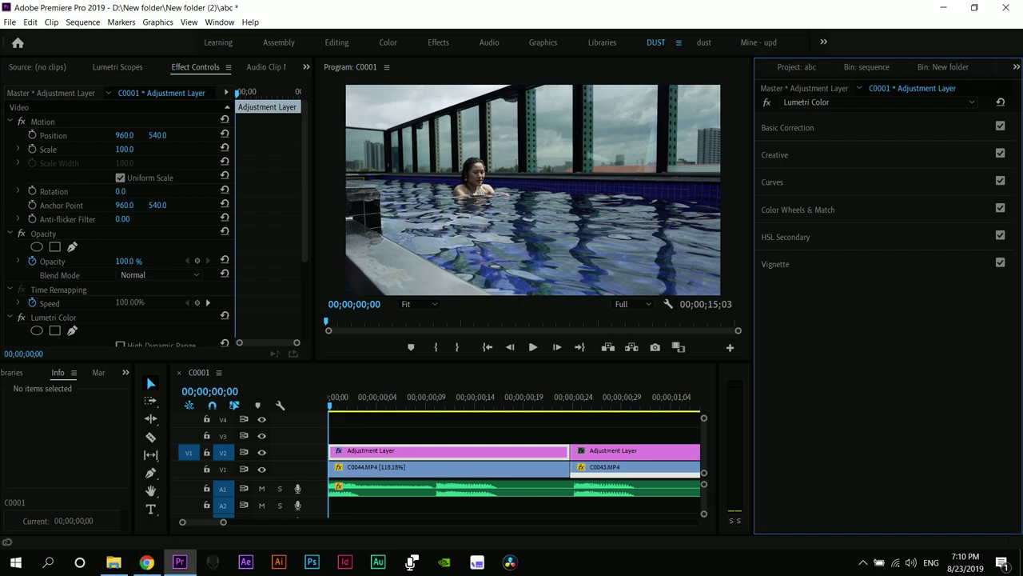
{"action": "left_click", "coordinate": [219, 21]}
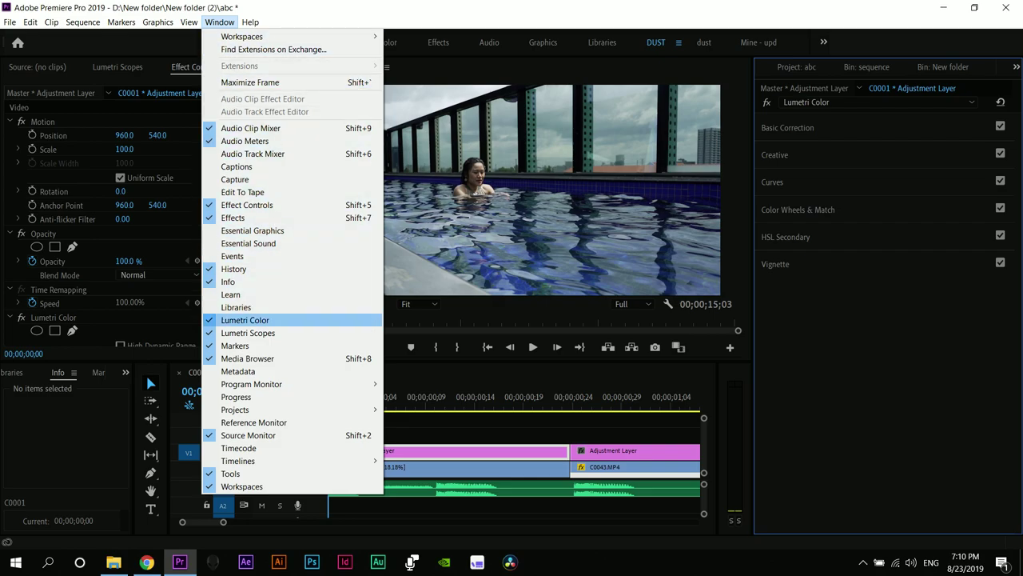
{"action": "left_click", "coordinate": [245, 319]}
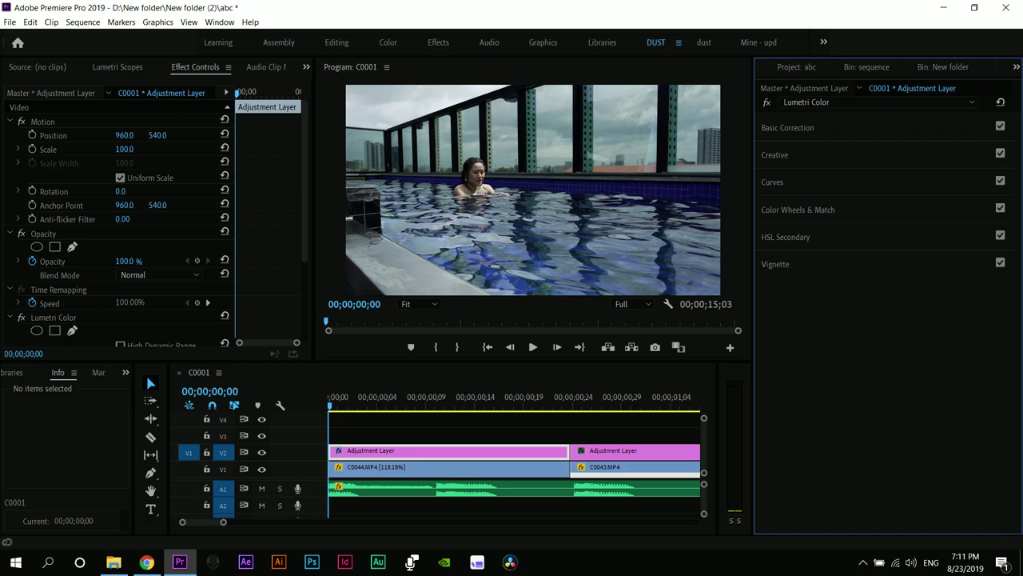
{"action": "scroll", "coordinate": [120, 216], "scroll_direction": "down", "scroll_amount": 3}
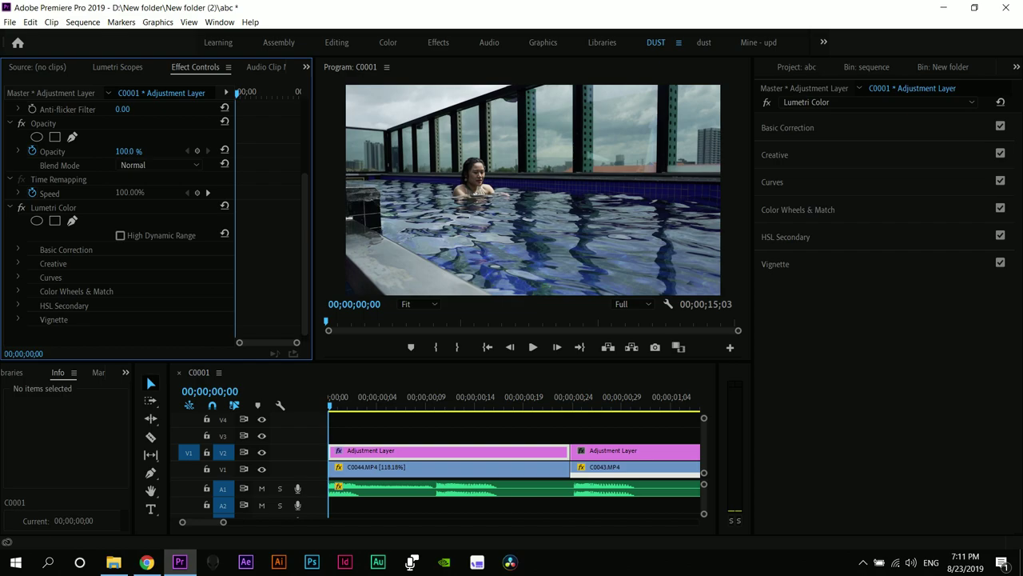
Set the program monitor's playback resolution to 1/4, and return it to Full
{"action": "left_click", "coordinate": [419, 304]}
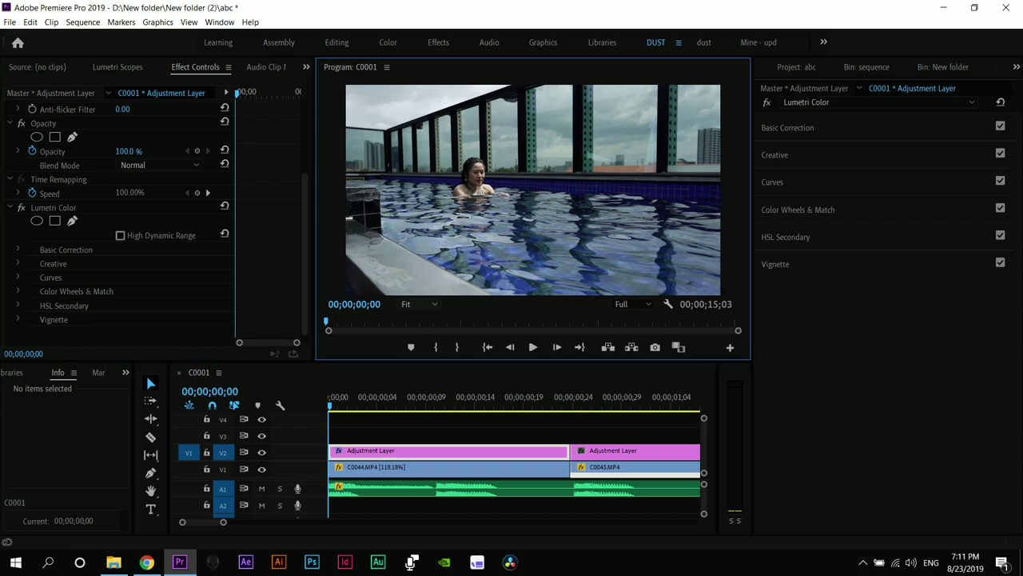
{"action": "left_click", "coordinate": [419, 303]}
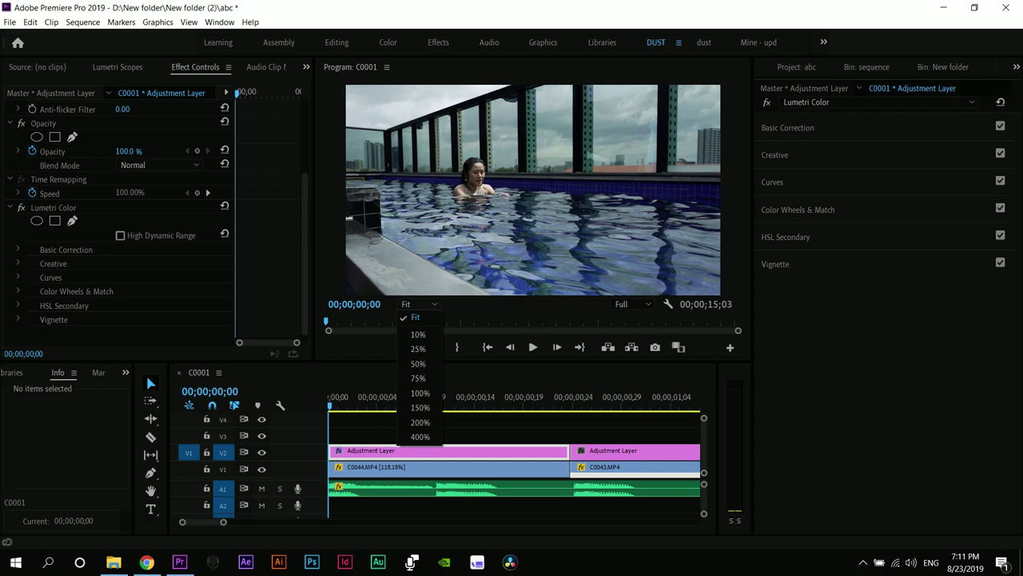
{"action": "left_click", "coordinate": [632, 303]}
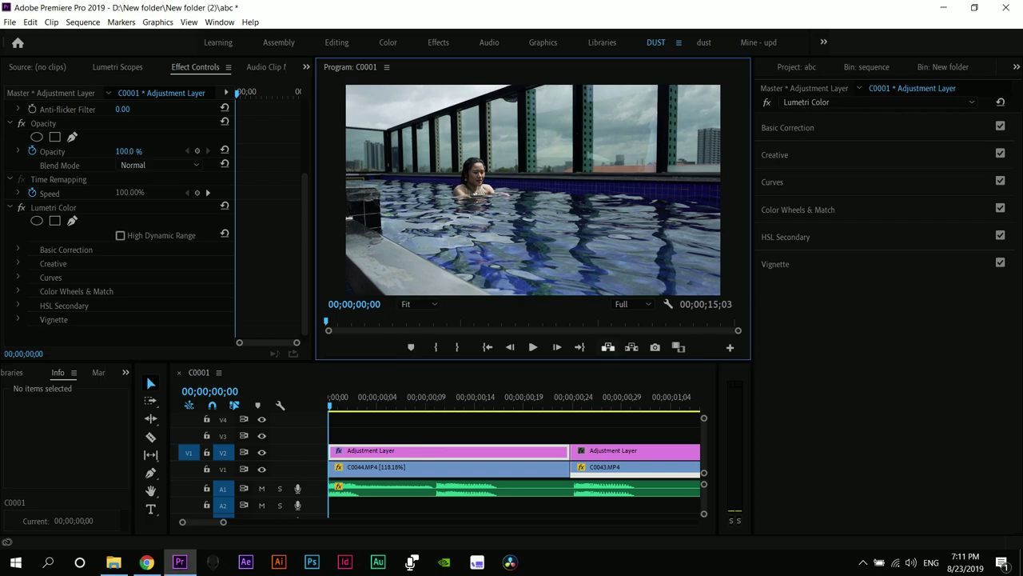
{"action": "left_click", "coordinate": [631, 304]}
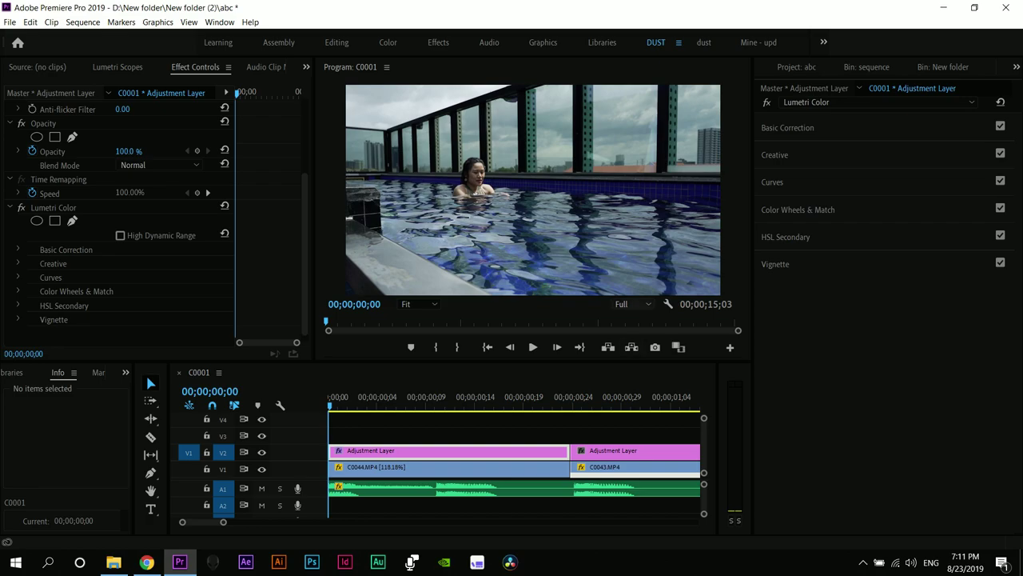
{"action": "left_click", "coordinate": [632, 304]}
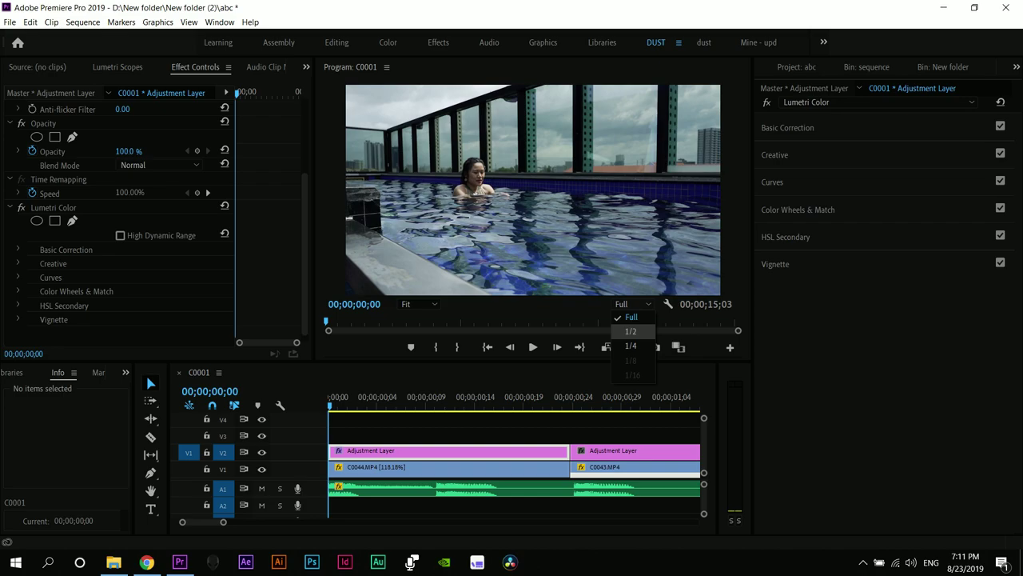
{"action": "left_click", "coordinate": [630, 346]}
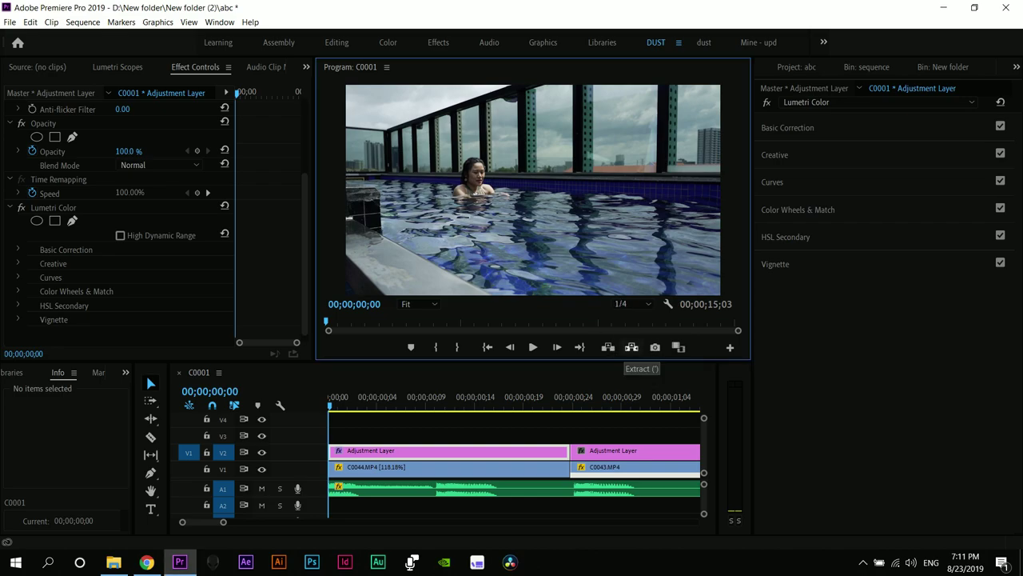
{"action": "left_click", "coordinate": [631, 304]}
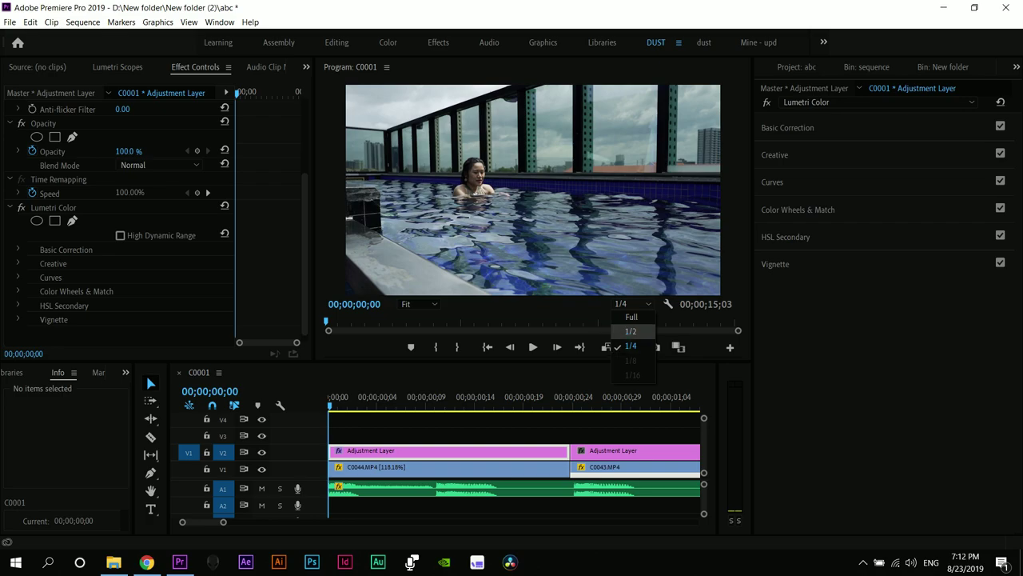
{"action": "left_click", "coordinate": [632, 316]}
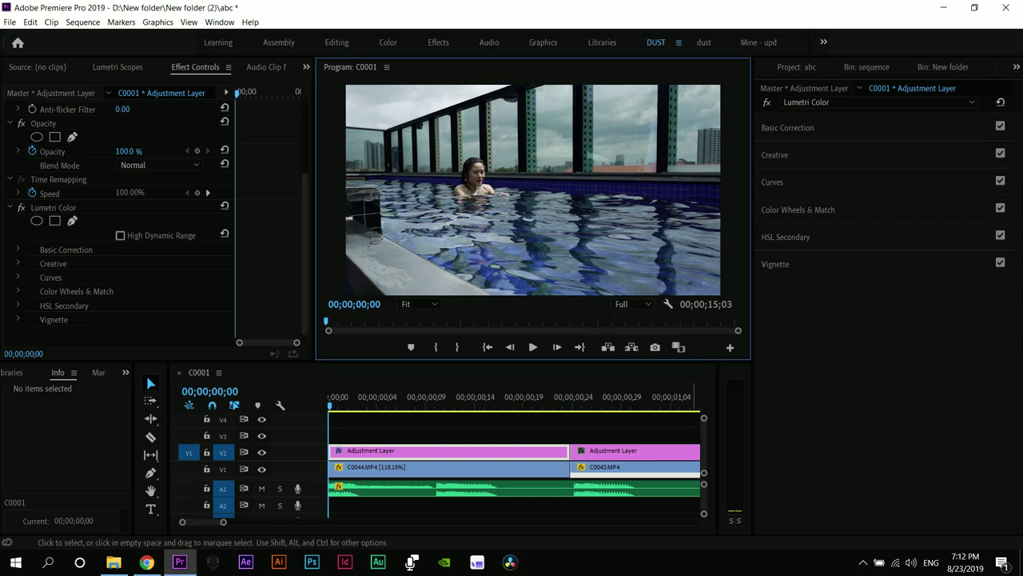
Set the first adjustment layer segment's Basic Correction Exposure to 0.7, Highlights to -8.2, Shadows to 63.9, Whites to -10.7 and Blacks to -18.5
{"action": "left_click", "coordinate": [788, 128]}
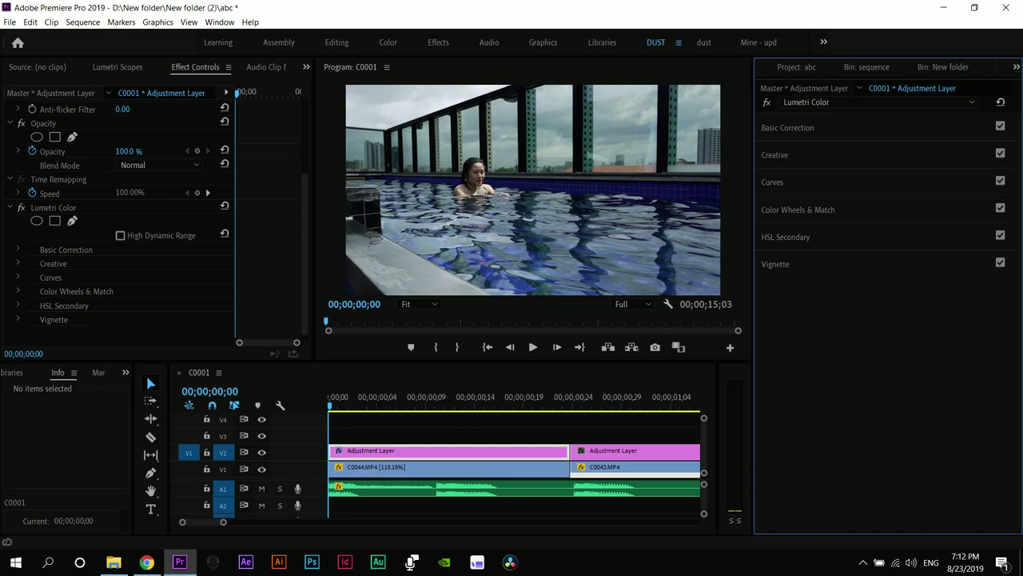
{"action": "left_click", "coordinate": [788, 127]}
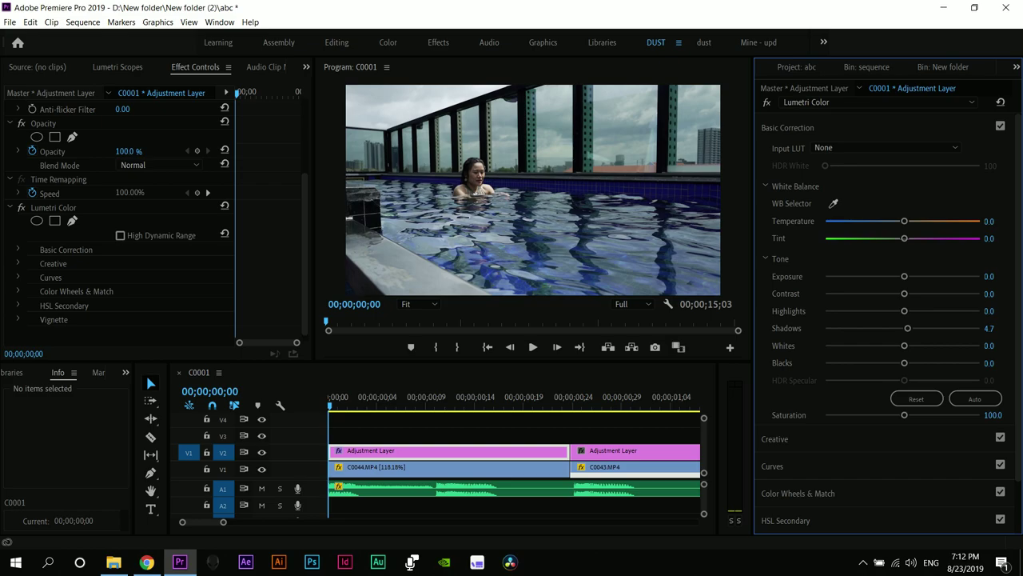
{"action": "left_click", "coordinate": [766, 186]}
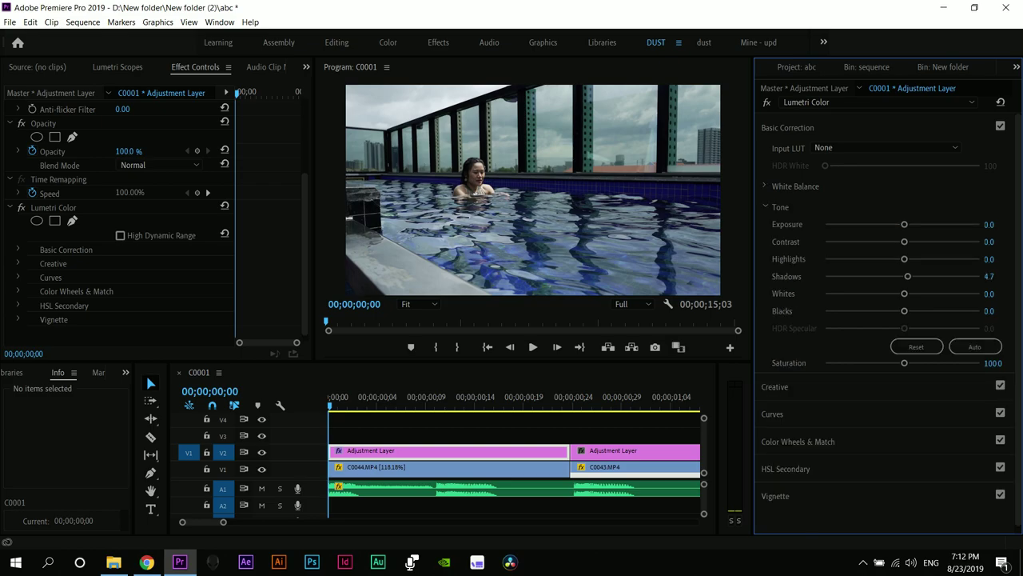
{"action": "mouse_move", "coordinate": [904, 224]}
{"action": "left_mouse_down"}
{"action": "mouse_move", "coordinate": [982, 224]}
{"action": "mouse_move", "coordinate": [831, 224]}
{"action": "mouse_move", "coordinate": [968, 224]}
{"action": "mouse_move", "coordinate": [904, 224]}
{"action": "left_mouse_up"}
{"action": "double_click", "coordinate": [904, 225]}
{"action": "mouse_move", "coordinate": [907, 276]}
{"action": "left_mouse_down"}
{"action": "mouse_move", "coordinate": [926, 275]}
{"action": "mouse_move", "coordinate": [914, 275]}
{"action": "left_mouse_up"}
{"action": "left_click_drag", "start_coordinate": [914, 275], "coordinate": [896, 258]}
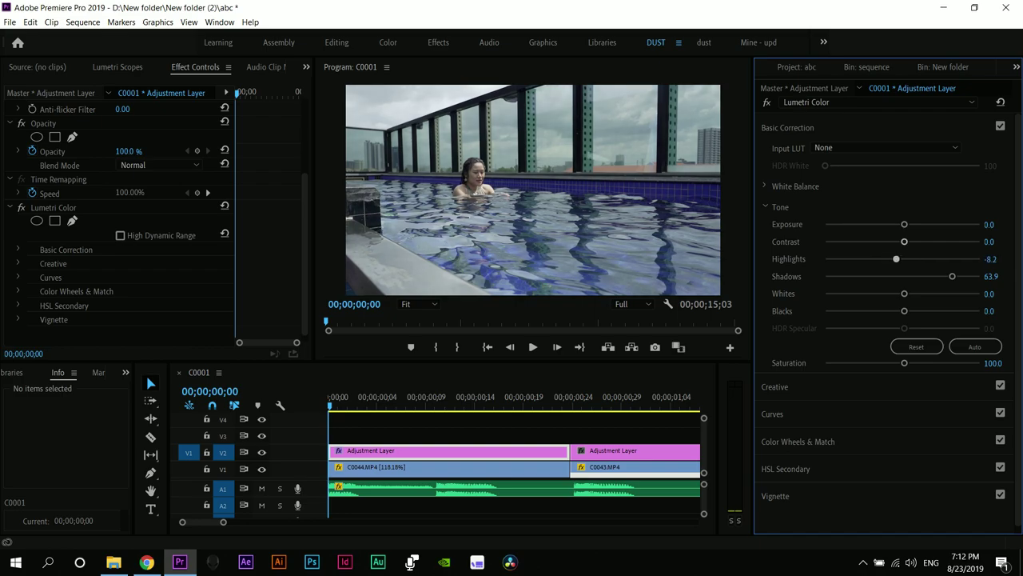
{"action": "left_click_drag", "start_coordinate": [904, 224], "coordinate": [914, 223]}
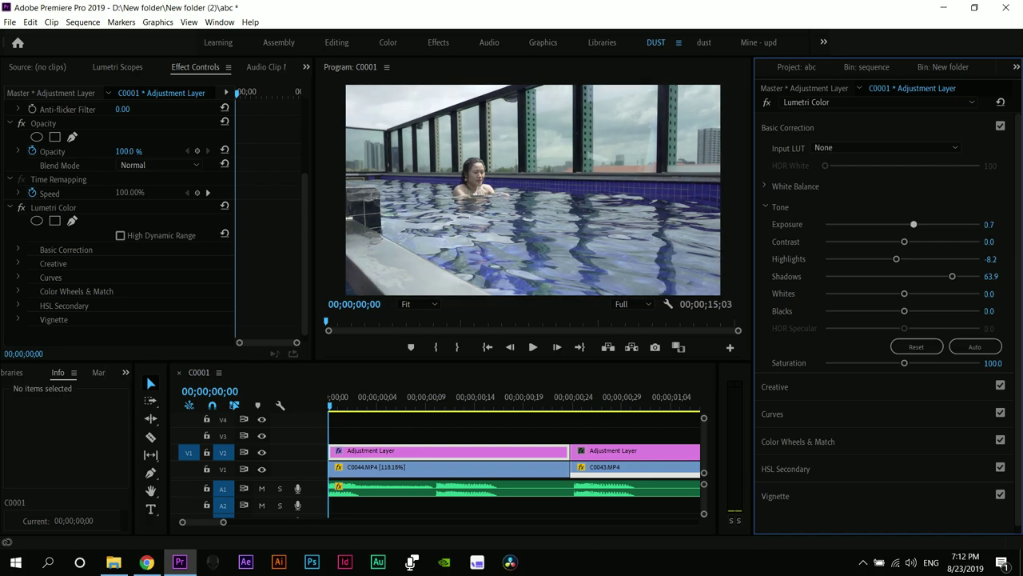
{"action": "left_click_drag", "start_coordinate": [904, 293], "coordinate": [888, 311]}
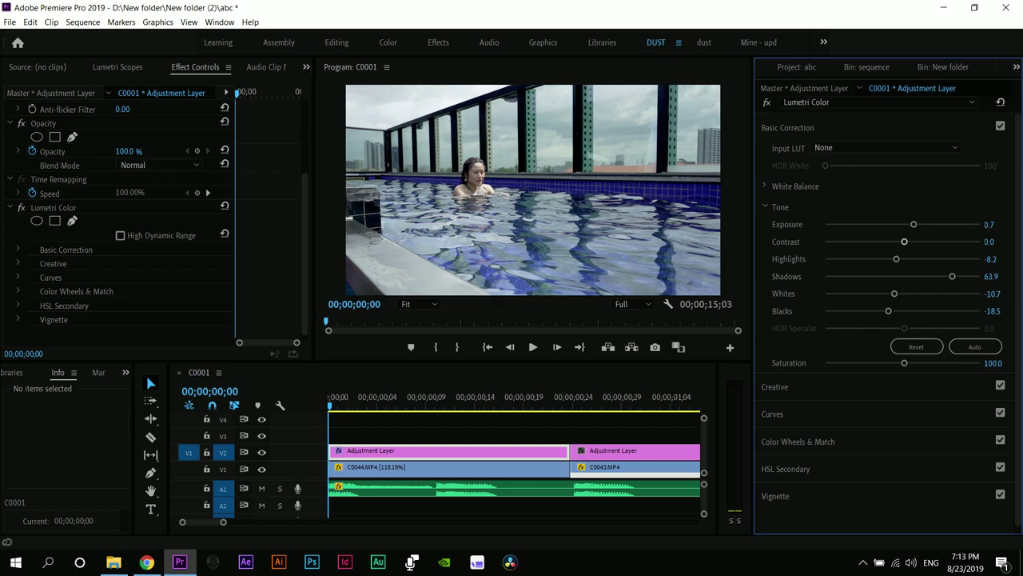
Examine the Lumetri Color Curves section, including the hue saturation curves and the RGB curve's white, red, green and blue channels
{"action": "left_click", "coordinate": [773, 414]}
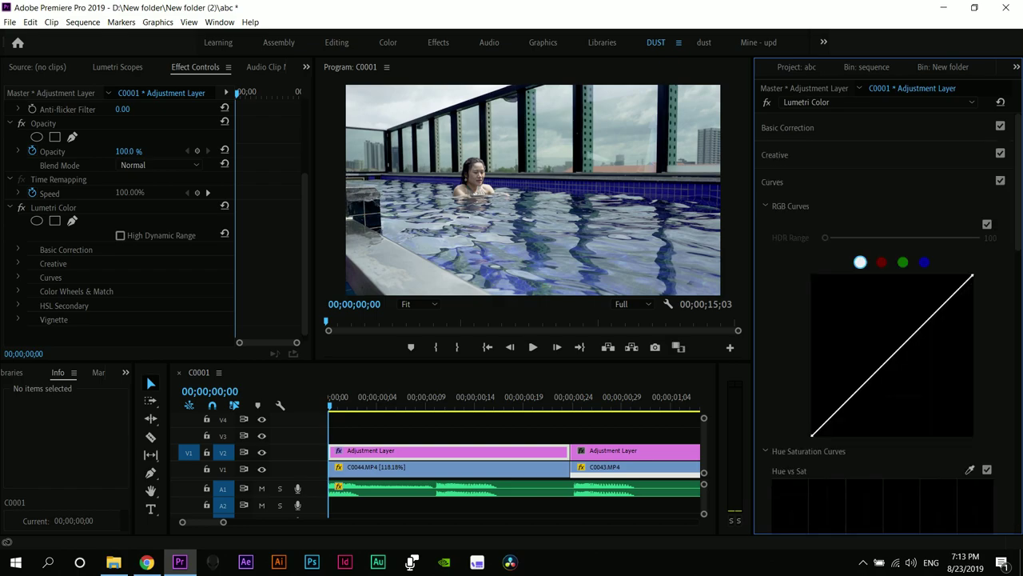
{"action": "scroll", "coordinate": [879, 320], "scroll_direction": "down", "scroll_amount": 5}
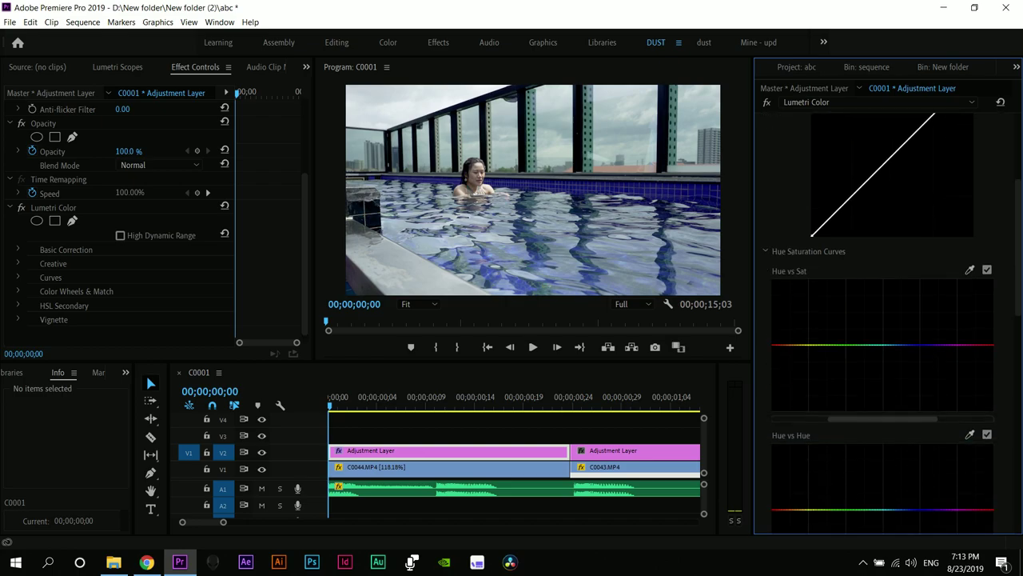
{"action": "scroll", "coordinate": [880, 319], "scroll_direction": "down", "scroll_amount": 1}
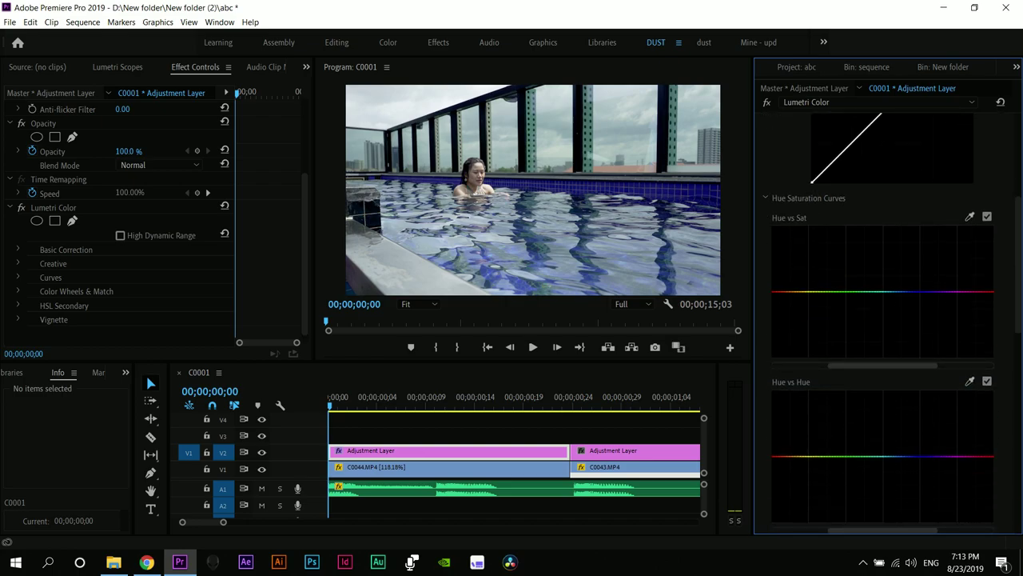
{"action": "scroll", "coordinate": [880, 320], "scroll_direction": "up", "scroll_amount": 6}
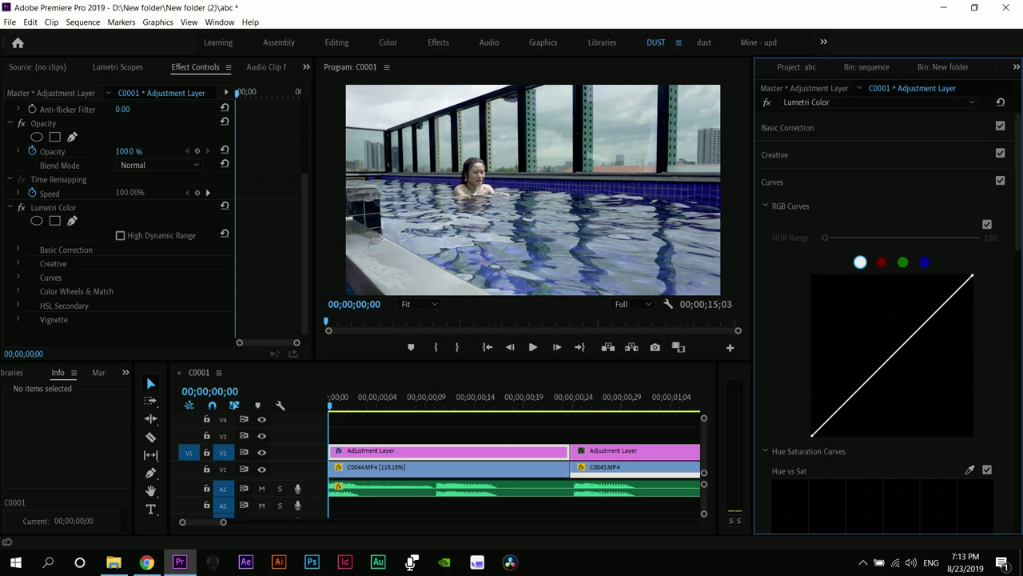
{"action": "left_click", "coordinate": [773, 182]}
{"action": "left_click", "coordinate": [773, 182]}
{"action": "left_click", "coordinate": [882, 262]}
{"action": "left_click", "coordinate": [904, 262]}
{"action": "left_click", "coordinate": [924, 262]}
{"action": "left_click", "coordinate": [860, 262]}
{"action": "scroll", "coordinate": [883, 319], "scroll_direction": "down", "scroll_amount": 3}
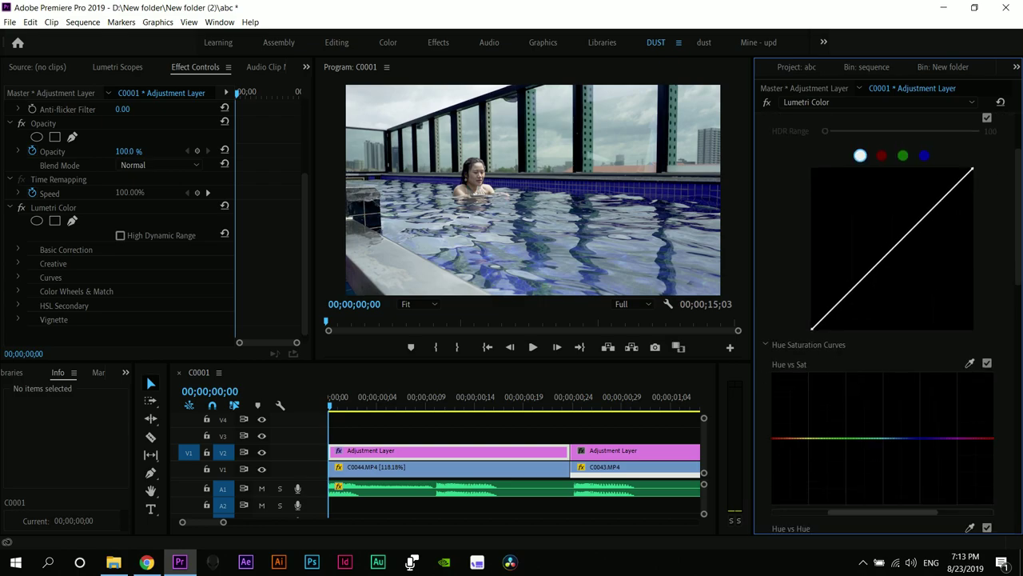
Raise the blue range of the Hue vs Hue curve on the first adjustment layer segment, keeping neighbouring hues anchored with points on both sides
{"action": "scroll", "coordinate": [969, 176], "scroll_direction": "down", "scroll_amount": 5}
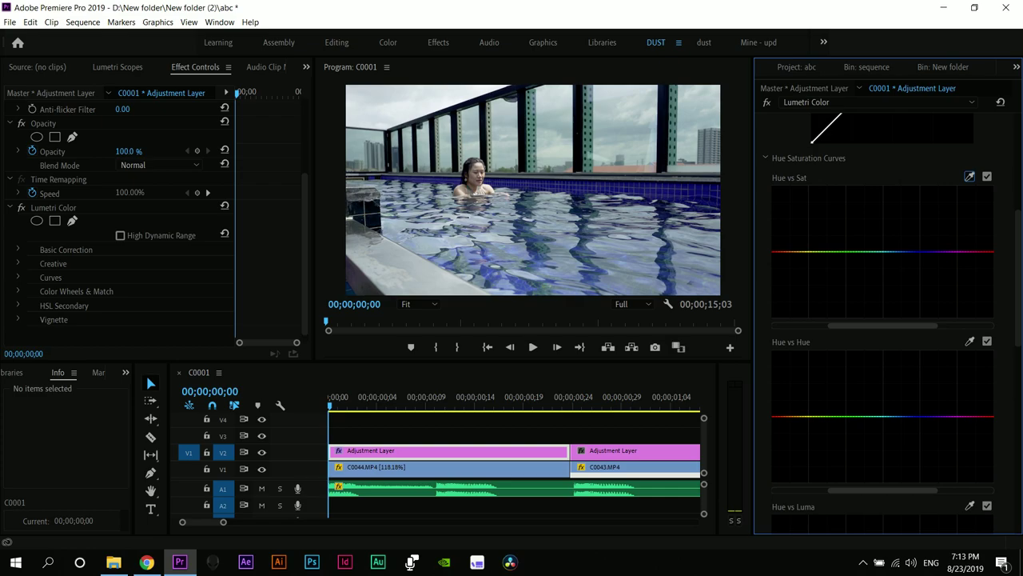
{"action": "left_click", "coordinate": [938, 416]}
{"action": "left_click_drag", "start_coordinate": [921, 415], "coordinate": [921, 403]}
Raise the blue range of the Hue vs Sat curve between two anchor points, and collapse the Curves section
{"action": "left_click", "coordinate": [936, 252]}
{"action": "left_click", "coordinate": [890, 252]}
{"action": "mouse_move", "coordinate": [916, 252]}
{"action": "left_mouse_down"}
{"action": "mouse_move", "coordinate": [916, 207]}
{"action": "mouse_move", "coordinate": [913, 240]}
{"action": "left_mouse_up"}
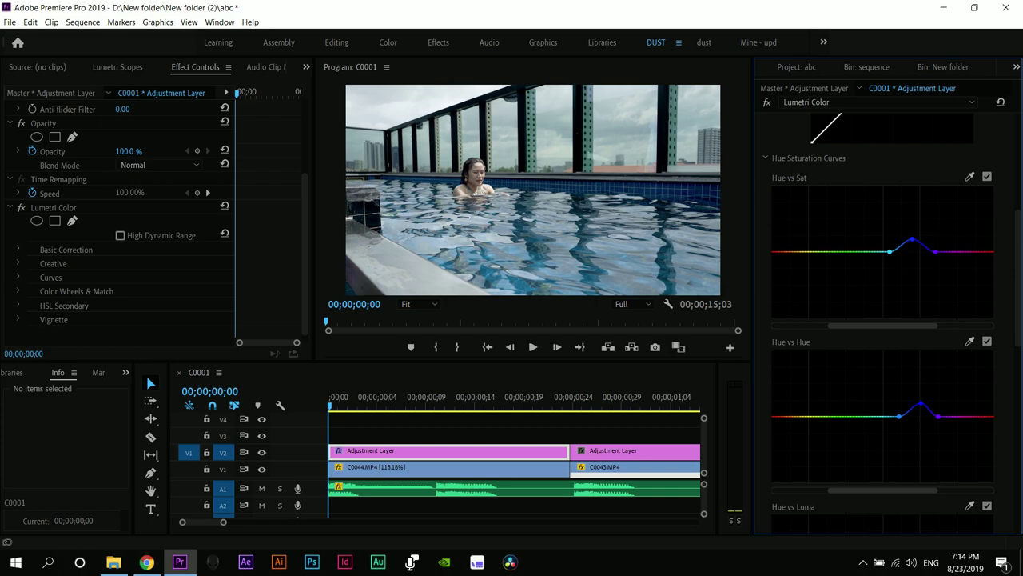
{"action": "scroll", "coordinate": [887, 312], "scroll_direction": "up", "scroll_amount": 6}
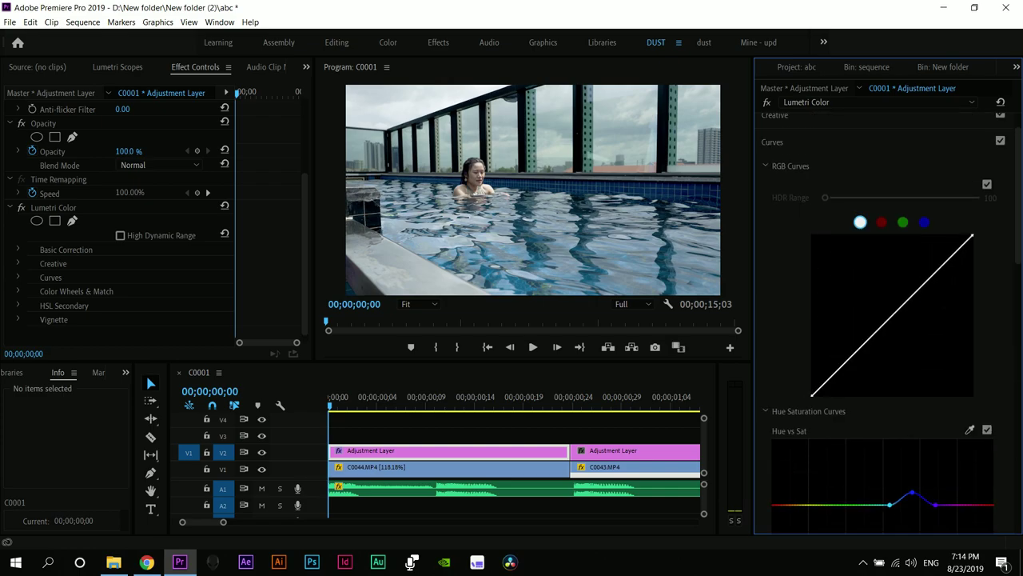
{"action": "left_click", "coordinate": [773, 142]}
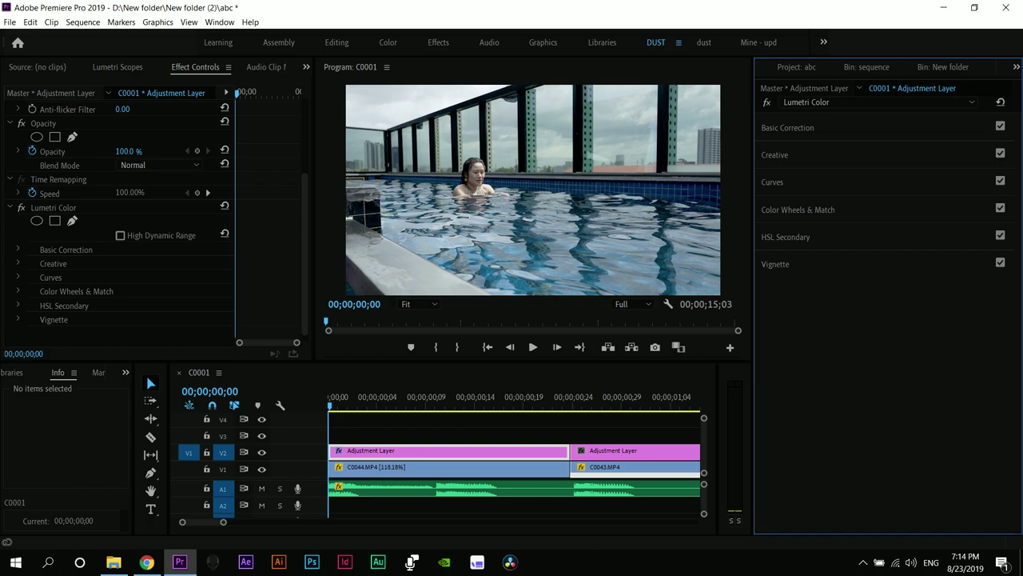
Raise the Creative Vibrance and Faded Film of the first adjustment layer segment, save the project and collapse the Creative section
{"action": "left_click", "coordinate": [774, 155]}
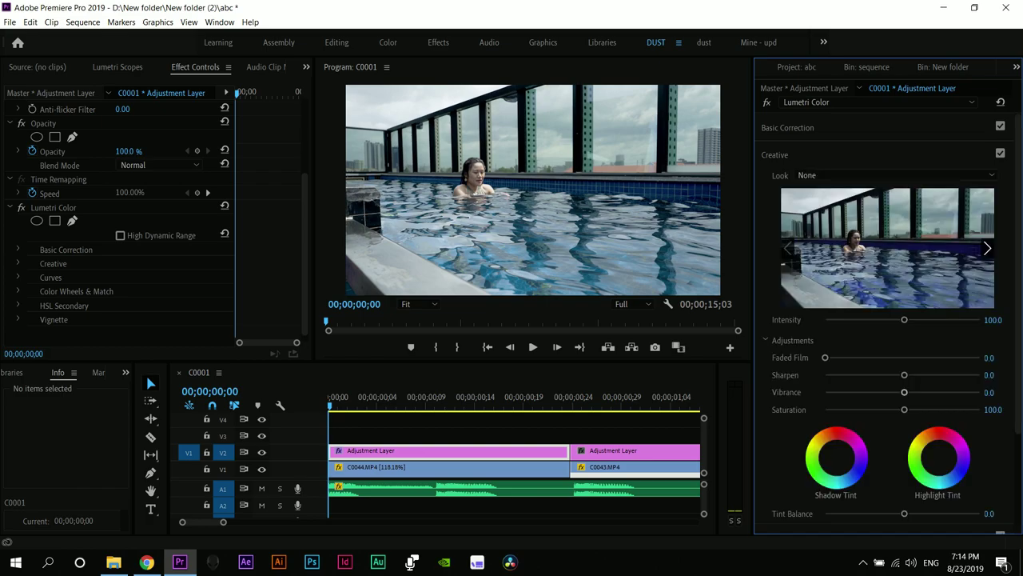
{"action": "left_click_drag", "start_coordinate": [905, 392], "coordinate": [946, 392]}
{"action": "left_click_drag", "start_coordinate": [825, 357], "coordinate": [855, 358]}
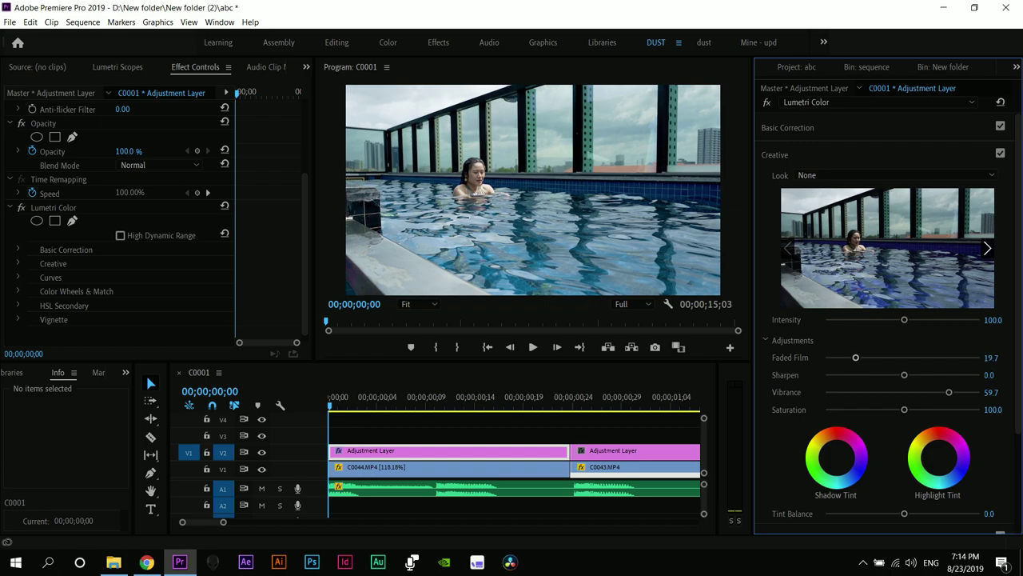
{"action": "mouse_move", "coordinate": [949, 392]}
{"action": "left_mouse_down"}
{"action": "mouse_move", "coordinate": [980, 392]}
{"action": "mouse_move", "coordinate": [959, 392]}
{"action": "left_mouse_up"}
{"action": "left_click_drag", "start_coordinate": [904, 410], "coordinate": [903, 409]}
{"action": "key", "text": "ctrl+s"}
{"action": "left_click_drag", "start_coordinate": [855, 358], "coordinate": [877, 357]}
{"action": "left_click", "coordinate": [775, 156]}
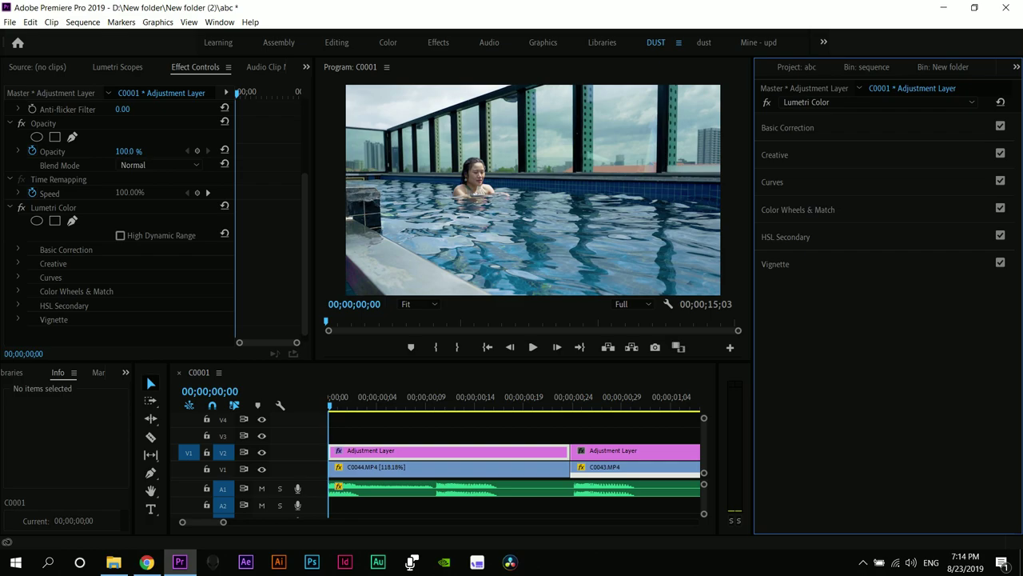
Split the V2 adjustment layer with the Razor tool at the cut between the C0043.MP4 and C0014.MP4 clips
{"action": "key", "text": "minus"}
{"action": "key", "text": "space"}
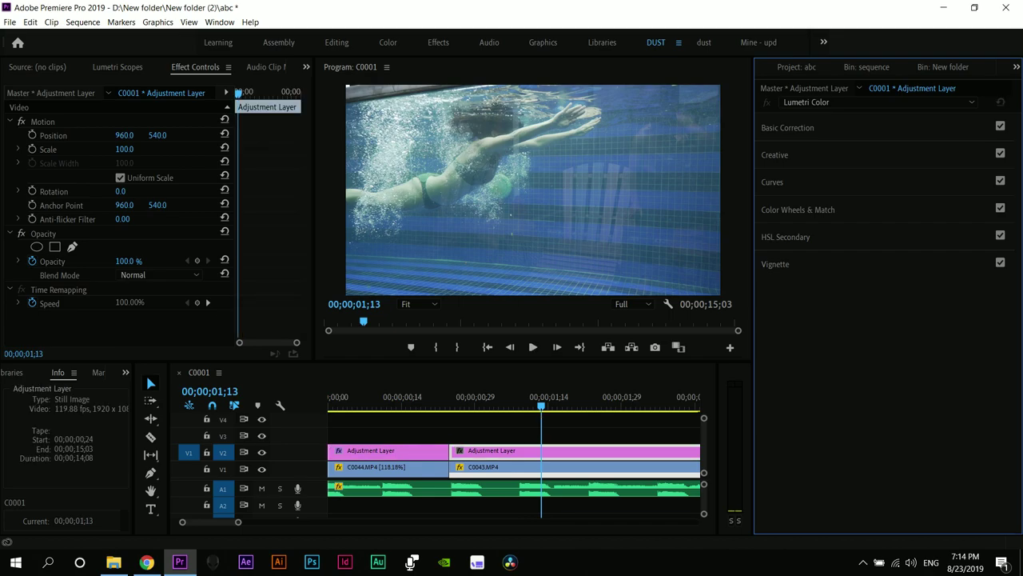
{"action": "key", "text": "minus"}
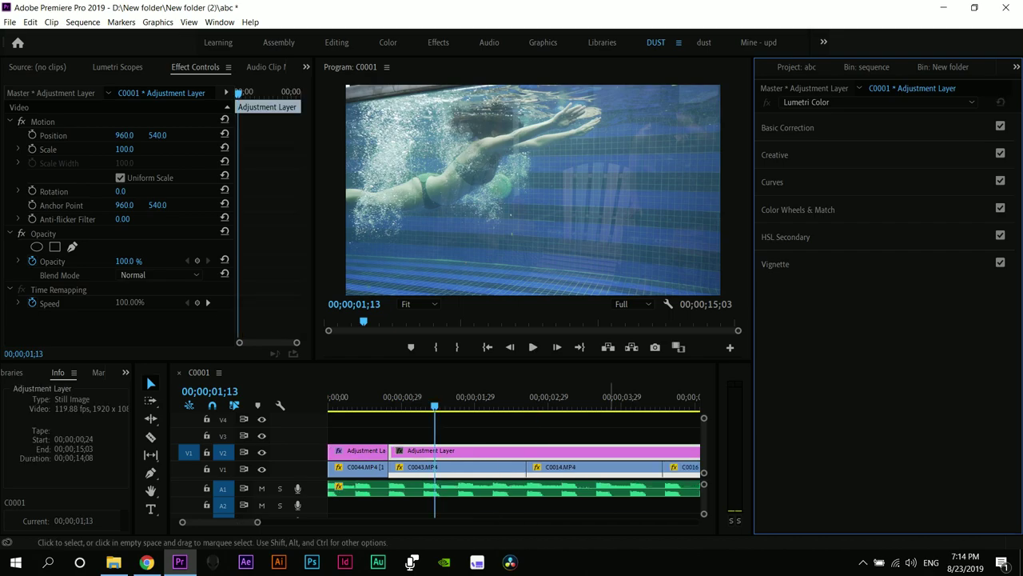
{"action": "key", "text": "c"}
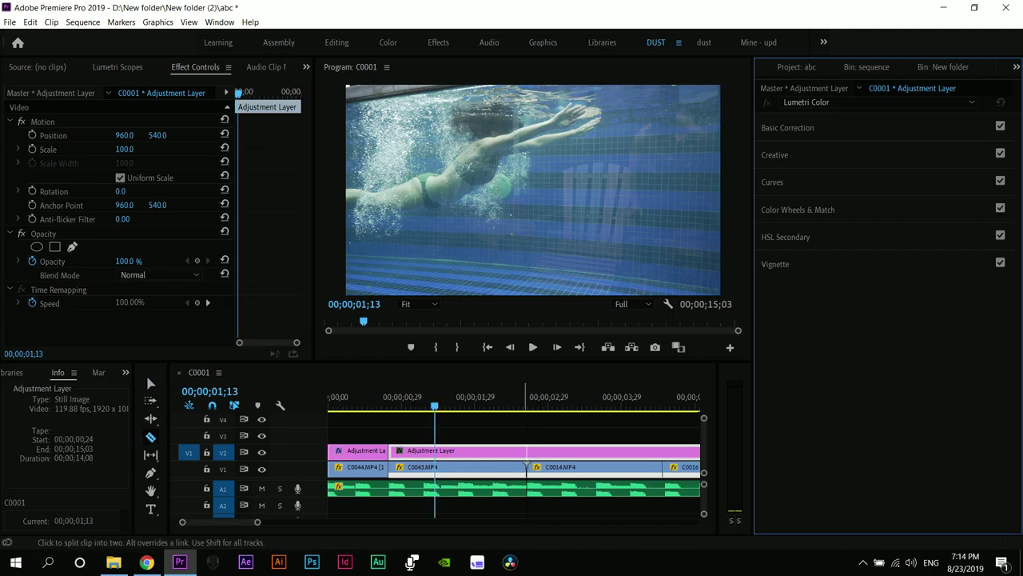
{"action": "left_click", "coordinate": [525, 452]}
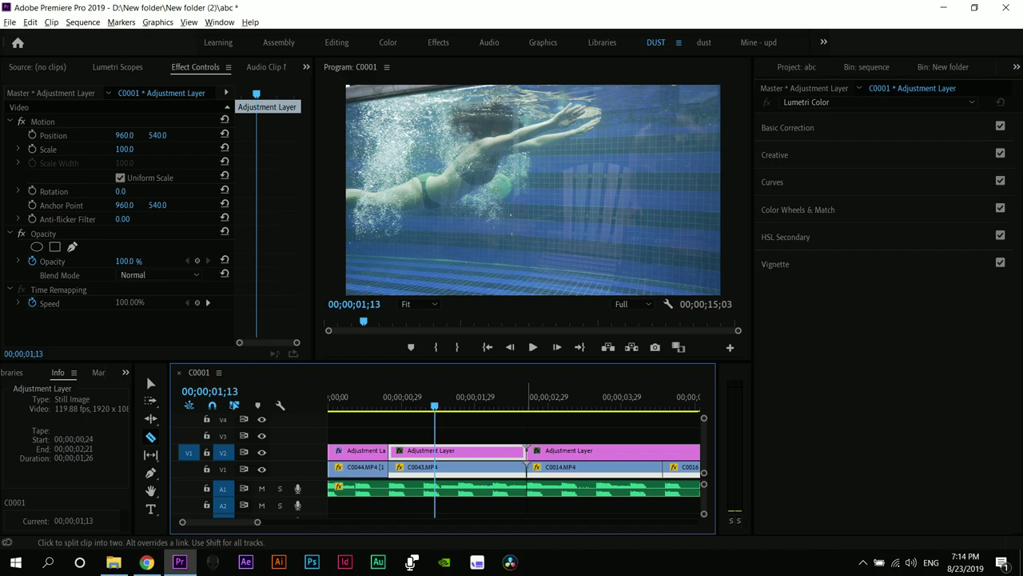
{"action": "key", "text": "alt+z"}
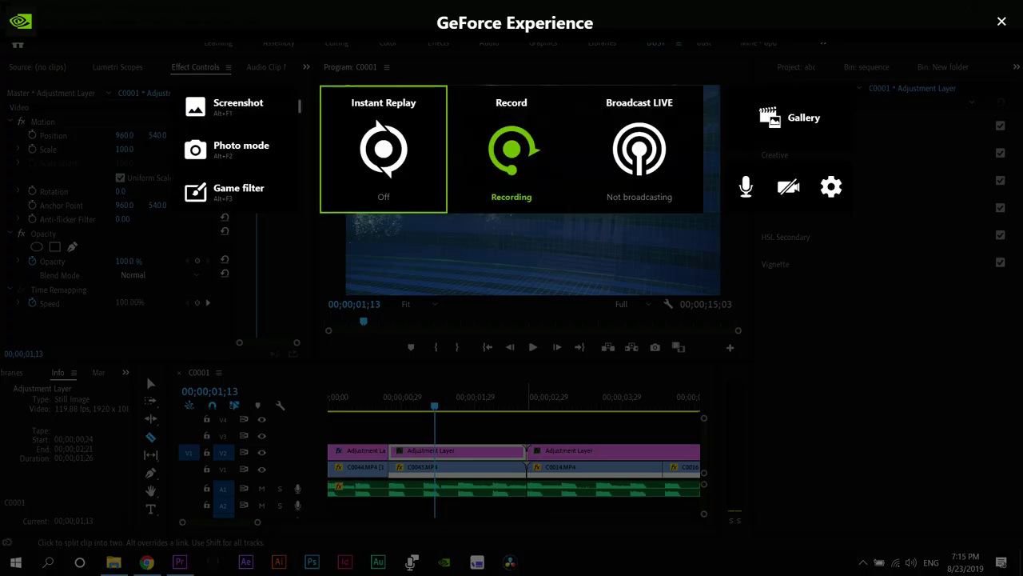
{"action": "left_click", "coordinate": [512, 149]}
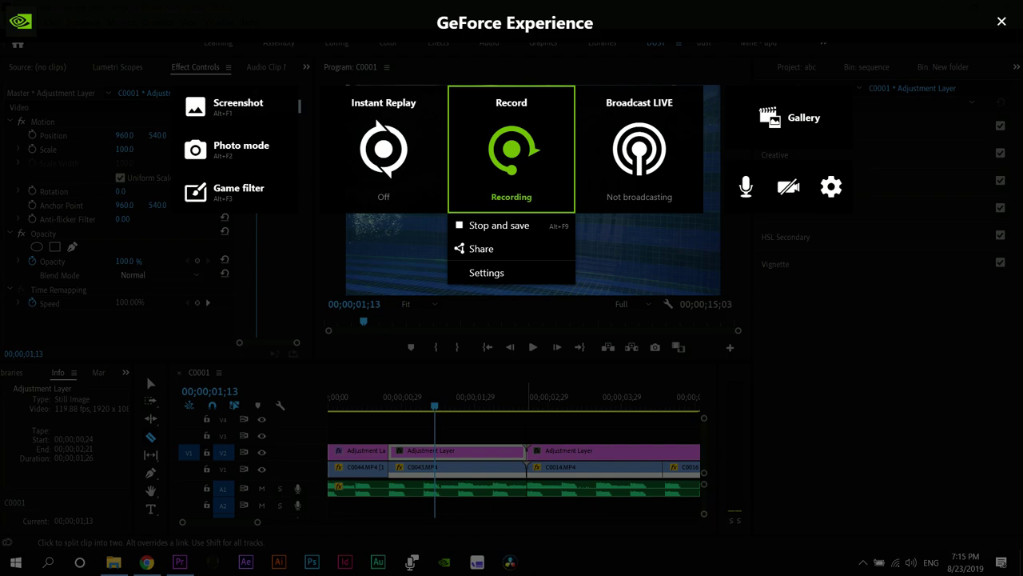
{"action": "key", "text": "Escape"}
{"action": "key", "text": "alt+z"}
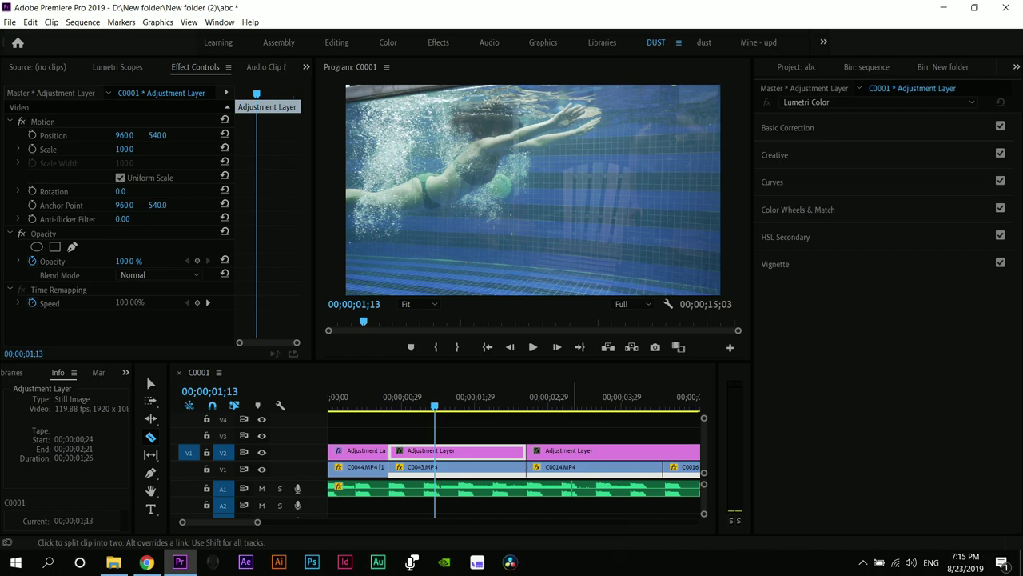
Select the Lumetri Color effect of the first adjustment layer segment in its effect settings
{"action": "key", "text": "v"}
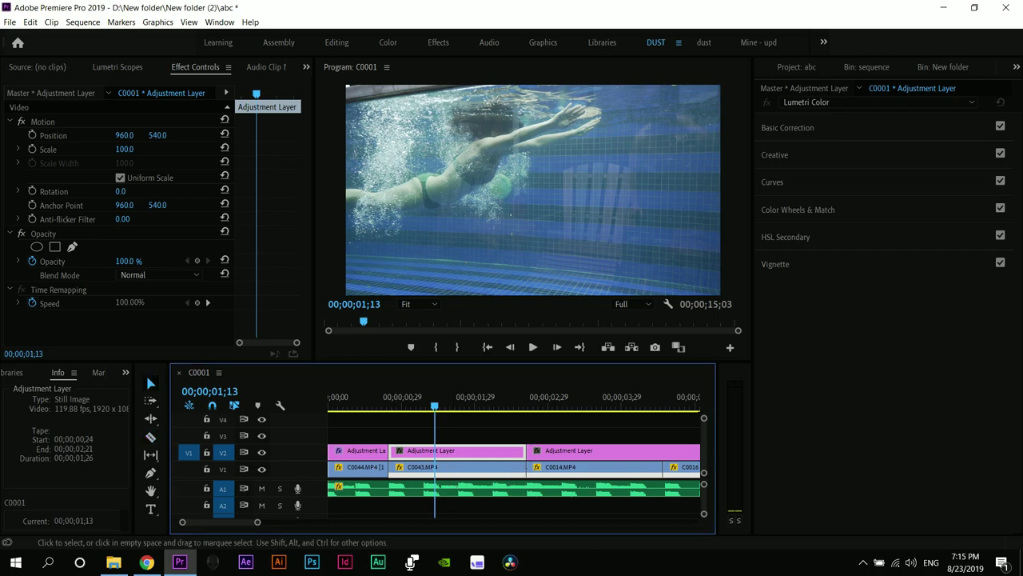
{"action": "left_click", "coordinate": [357, 450]}
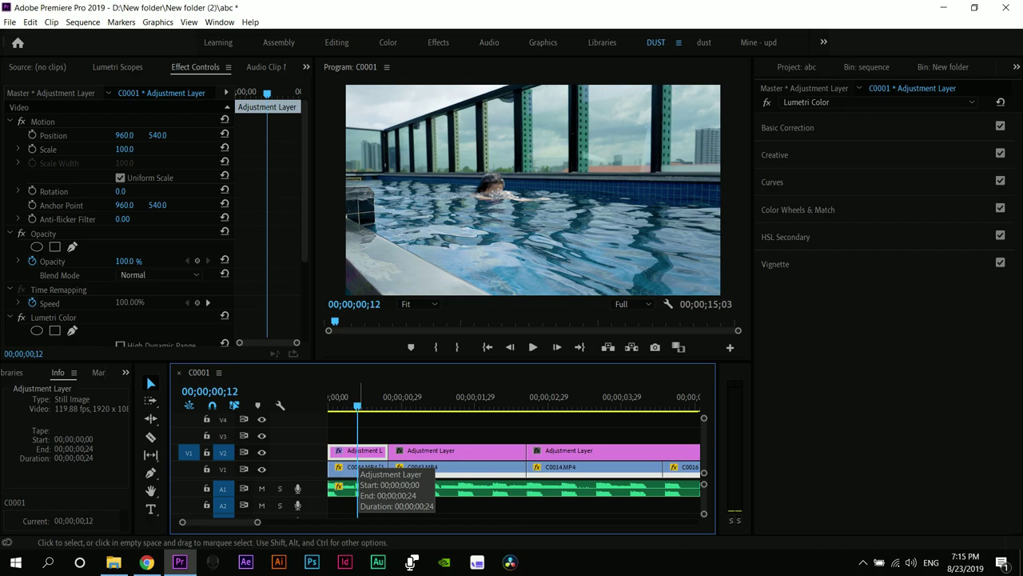
{"action": "scroll", "coordinate": [120, 216], "scroll_direction": "down", "scroll_amount": 2}
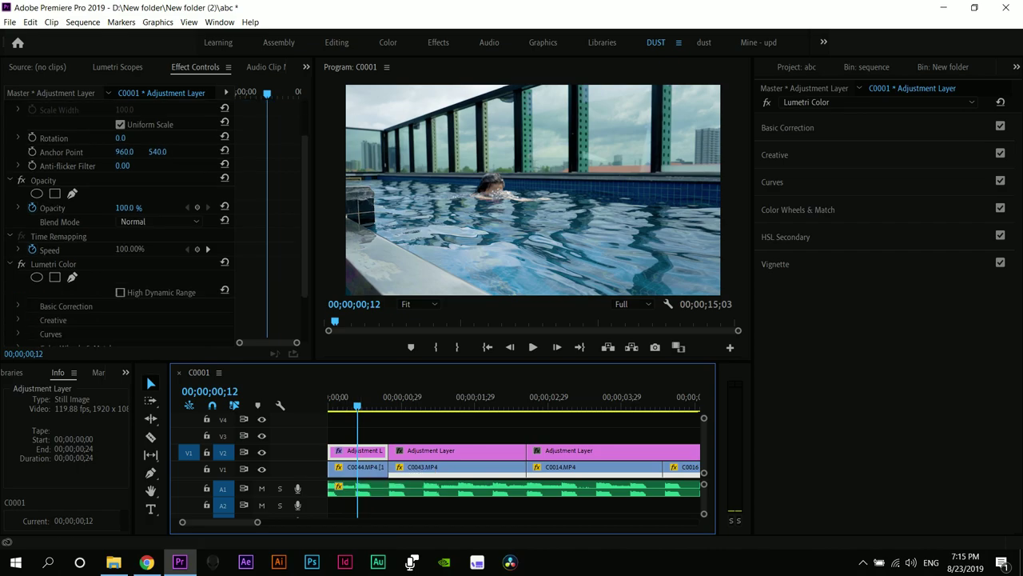
{"action": "left_click", "coordinate": [54, 264]}
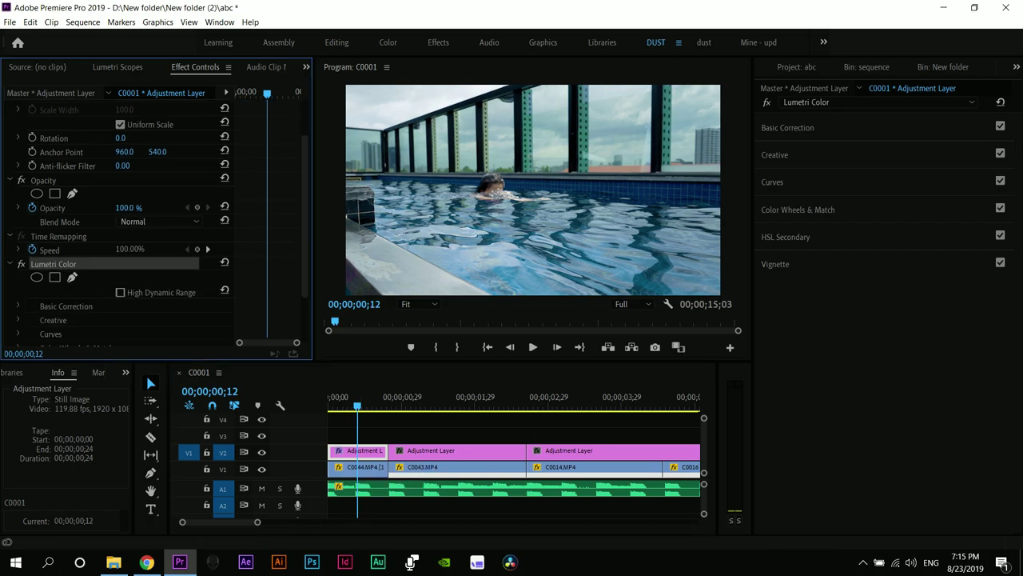
Check the graded first clip in the Lumetri Scopes and return to the segment's effect settings
{"action": "left_click", "coordinate": [117, 67]}
{"action": "left_click", "coordinate": [195, 67]}
{"action": "left_click", "coordinate": [118, 67]}
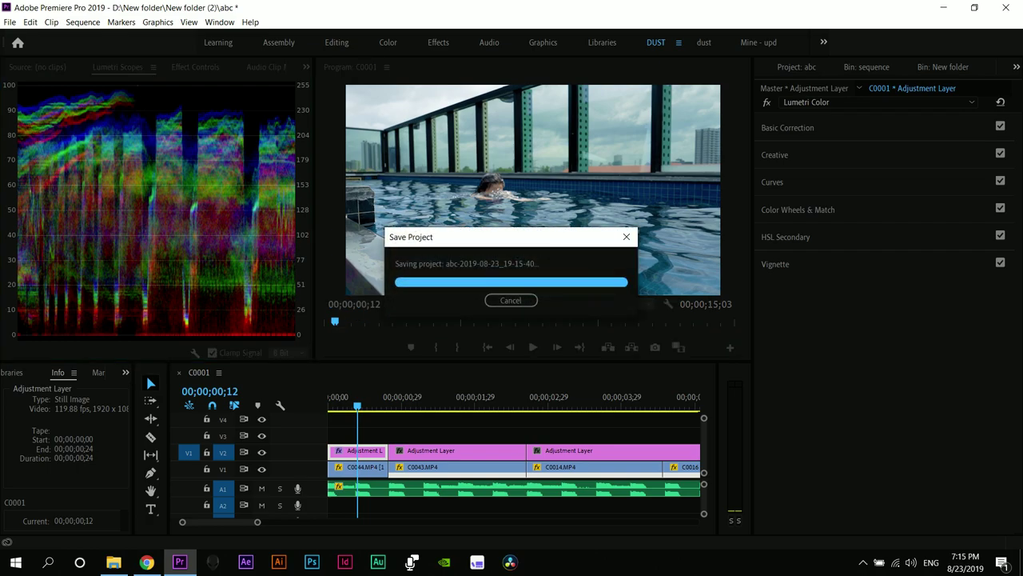
{"action": "left_click", "coordinate": [195, 67]}
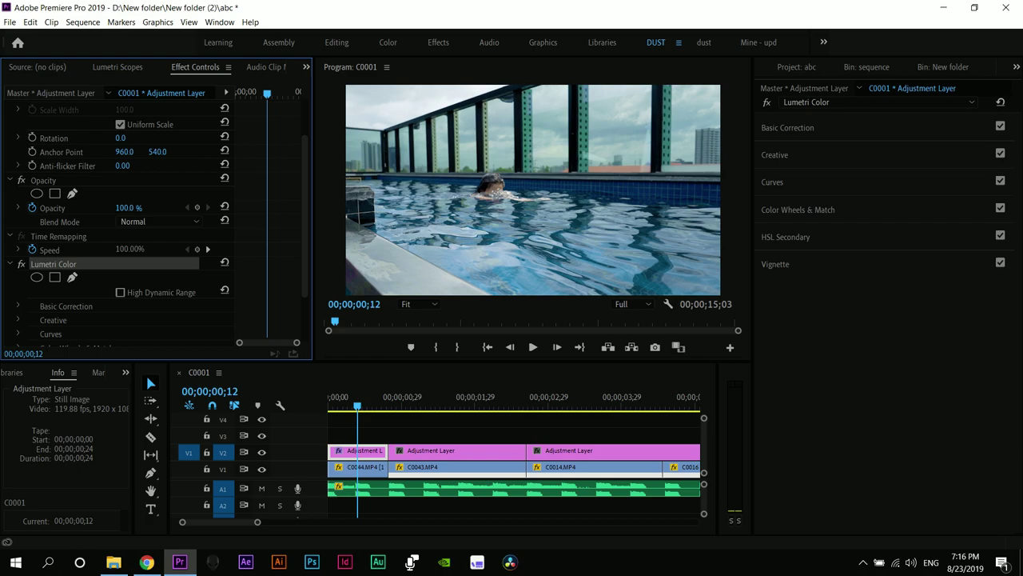
Save the first adjustment layer segment's Lumetri Color effect as a preset named a4
{"action": "scroll", "coordinate": [120, 216], "scroll_direction": "down", "scroll_amount": 1}
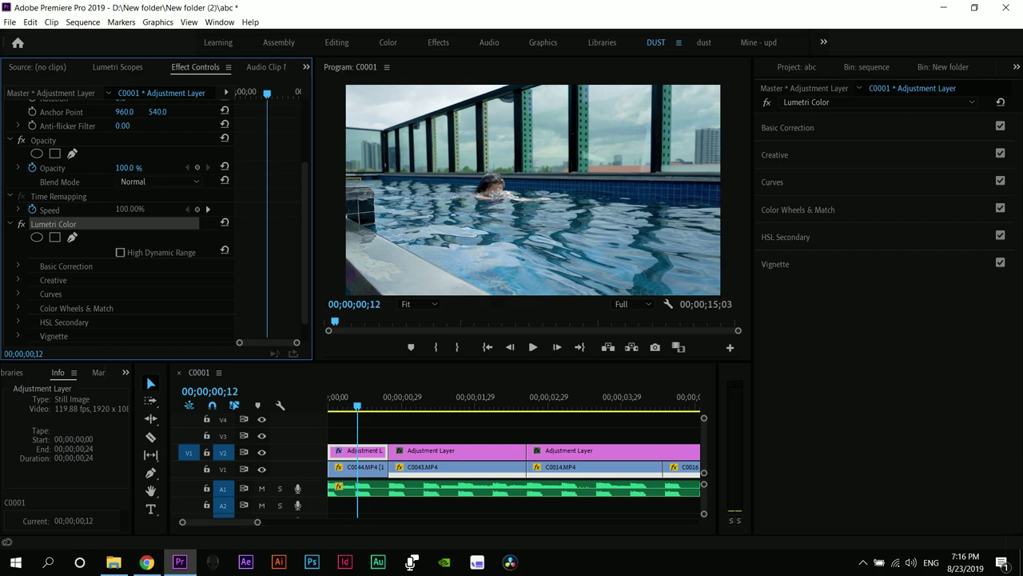
{"action": "right_click", "coordinate": [66, 225]}
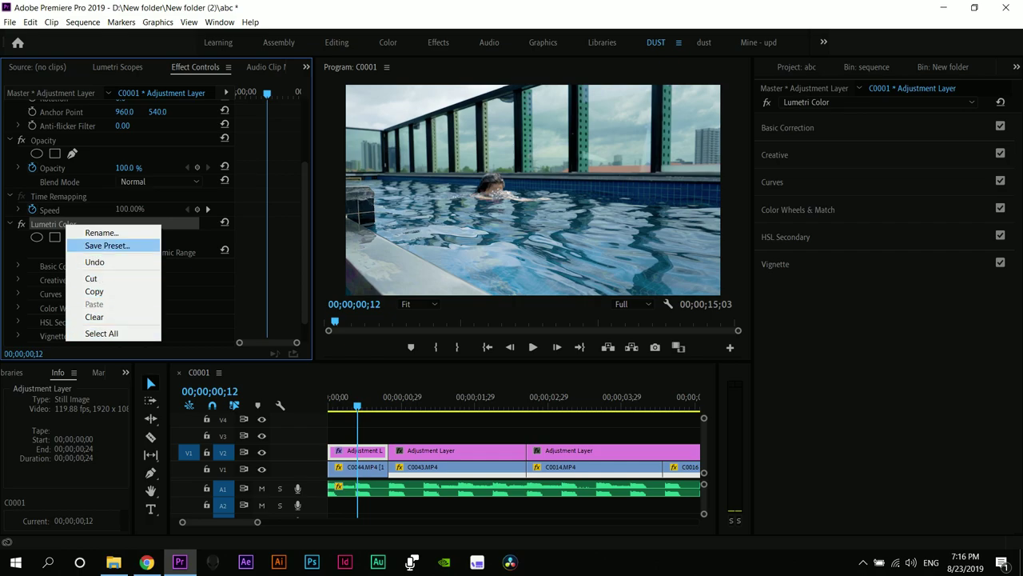
{"action": "left_click", "coordinate": [107, 245]}
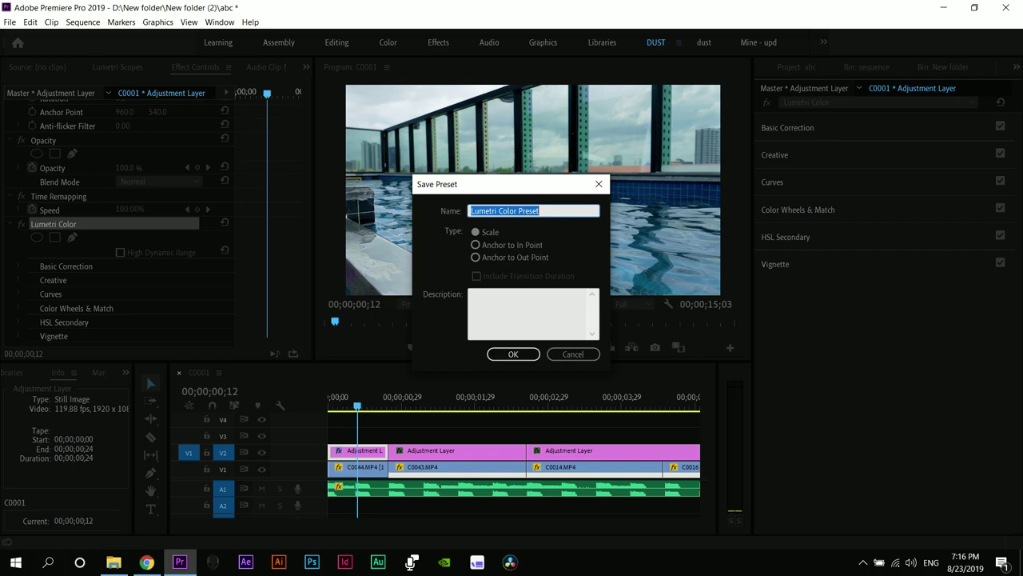
{"action": "type", "text": "a4"}
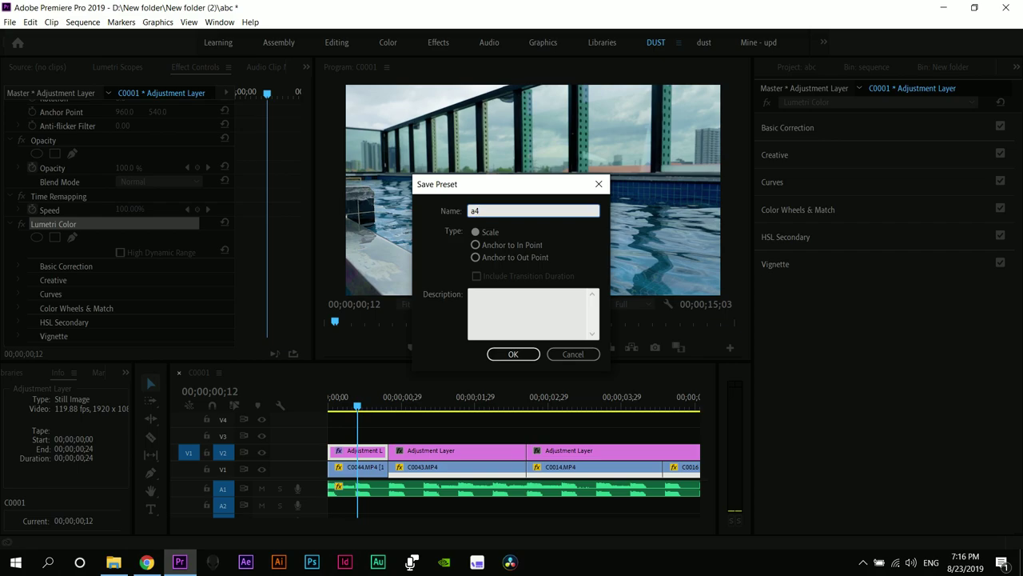
{"action": "key", "text": "Return"}
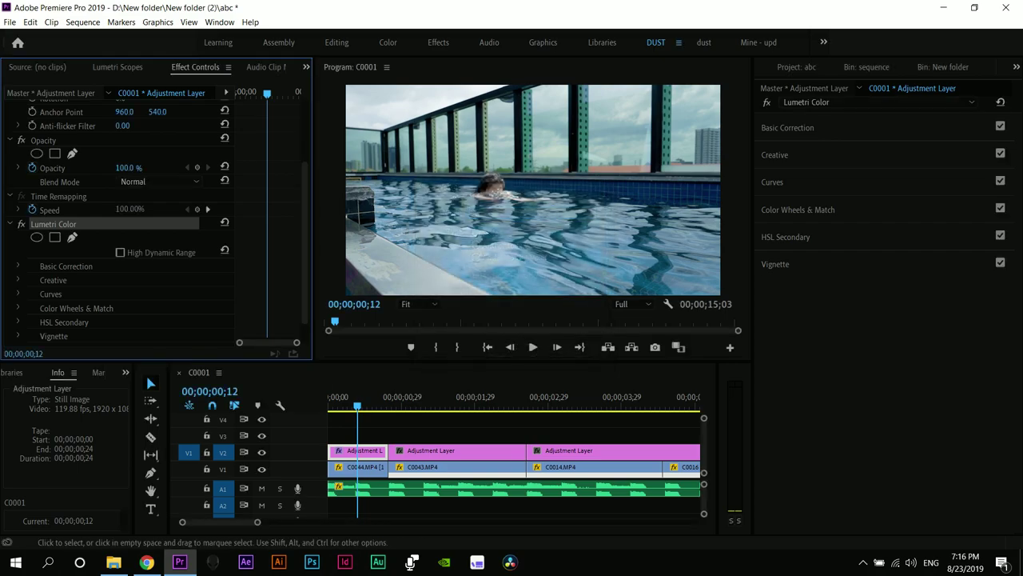
Move on to the C0043.MP4 clip and apply the a4 preset to the adjustment layer segment above it
{"action": "left_click_drag", "start_coordinate": [358, 406], "coordinate": [358, 406]}
{"action": "key", "text": "space"}
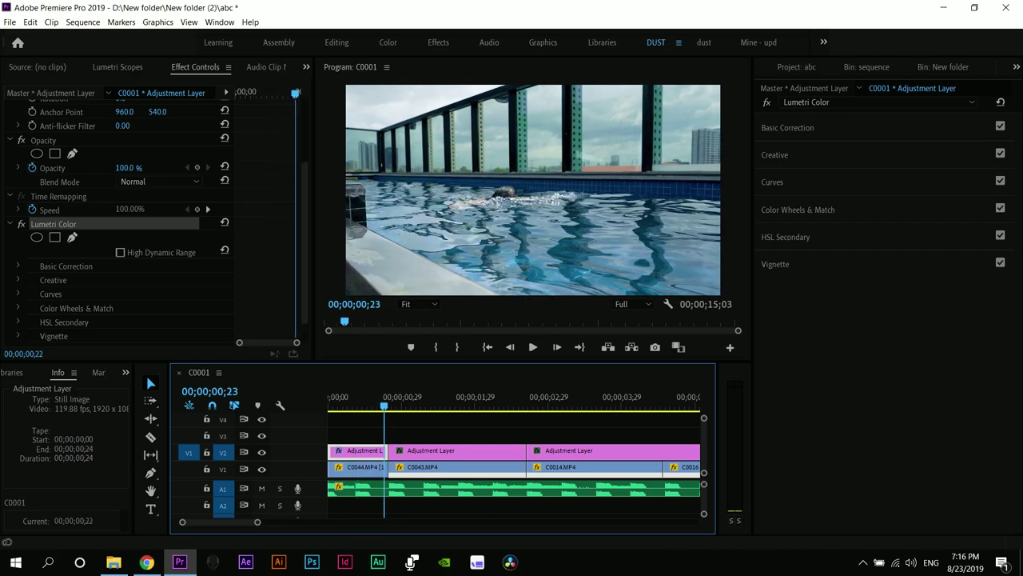
{"action": "key", "text": "space"}
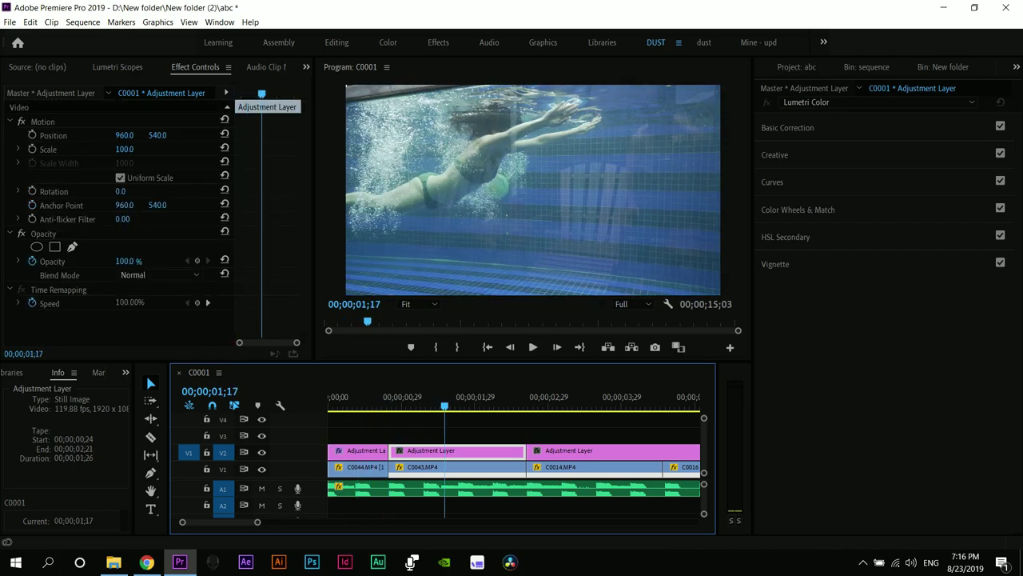
{"action": "key", "text": "shift+1"}
{"action": "key", "text": "shift+7"}
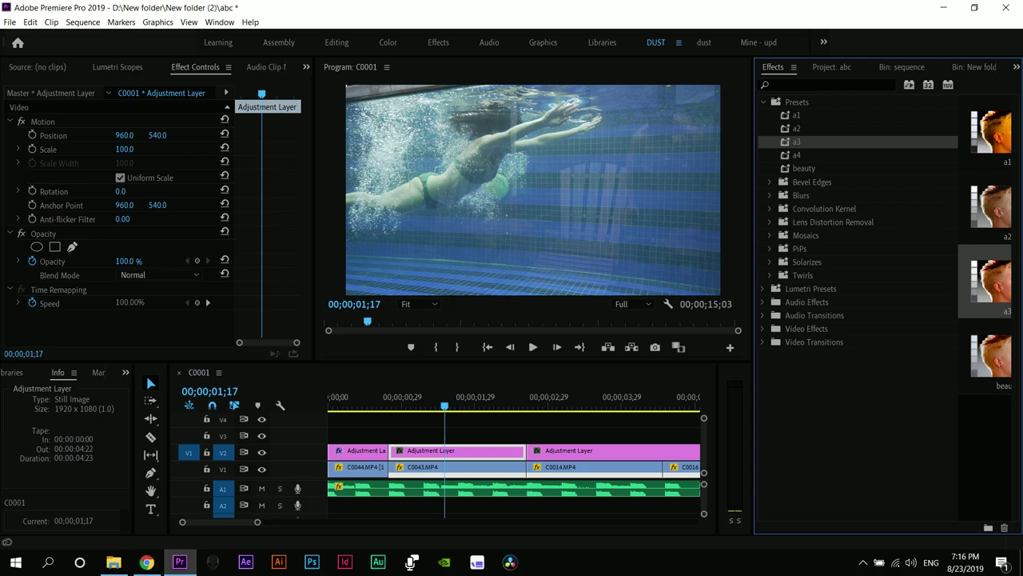
{"action": "left_click", "coordinate": [804, 169]}
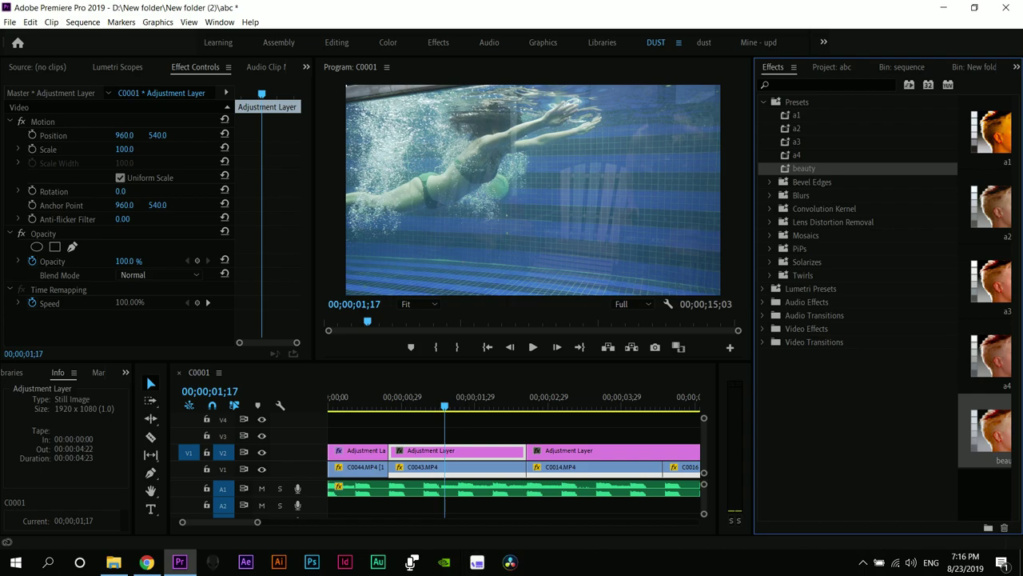
{"action": "left_click", "coordinate": [797, 155]}
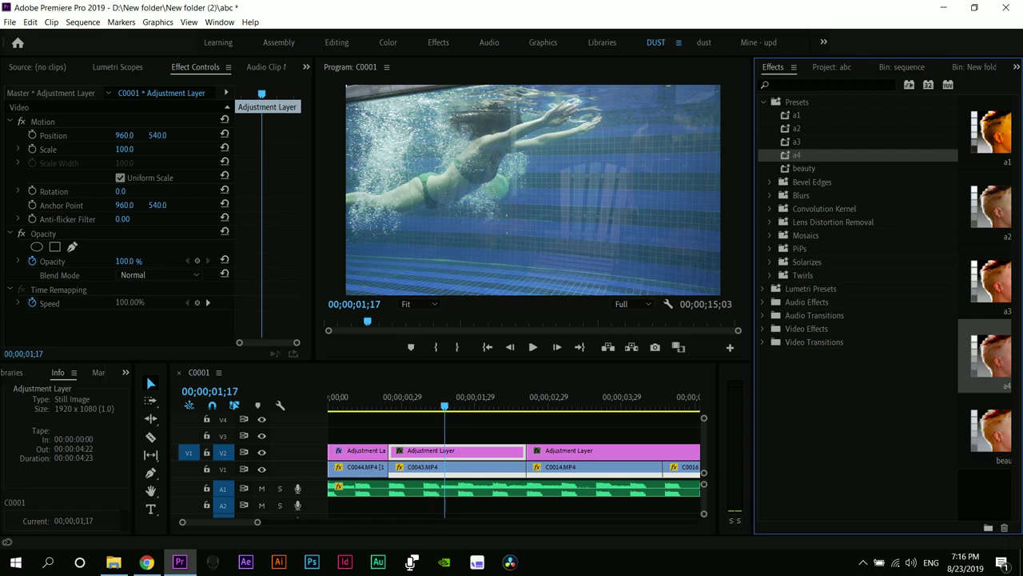
{"action": "left_click_drag", "start_coordinate": [796, 154], "coordinate": [478, 452]}
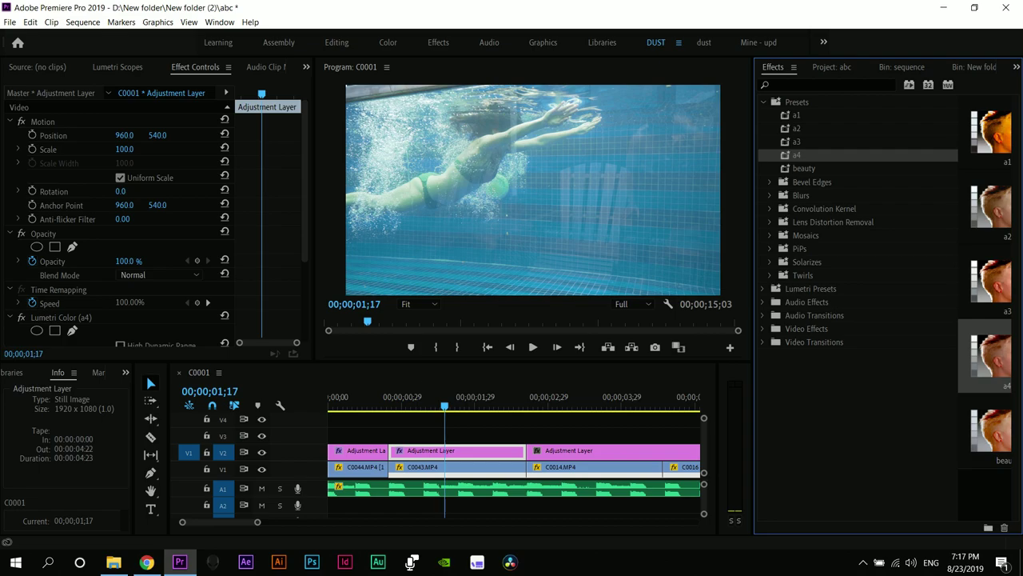
Set the Contrast of the segment above C0043.MP4 to 66.5 in Lumetri Color and lower its Creative Vibrance
{"action": "key", "text": "shift+9"}
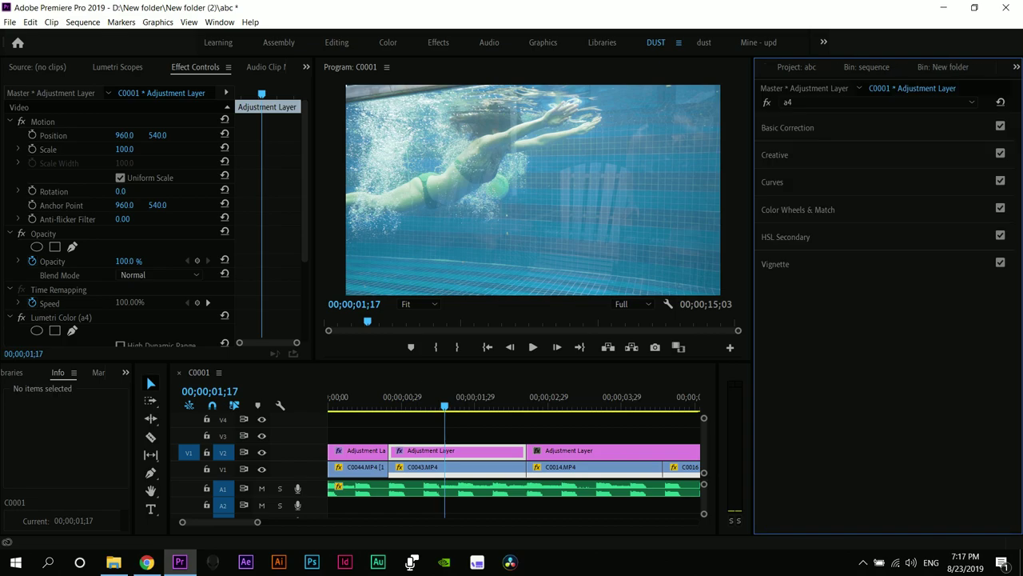
{"action": "left_click", "coordinate": [788, 128]}
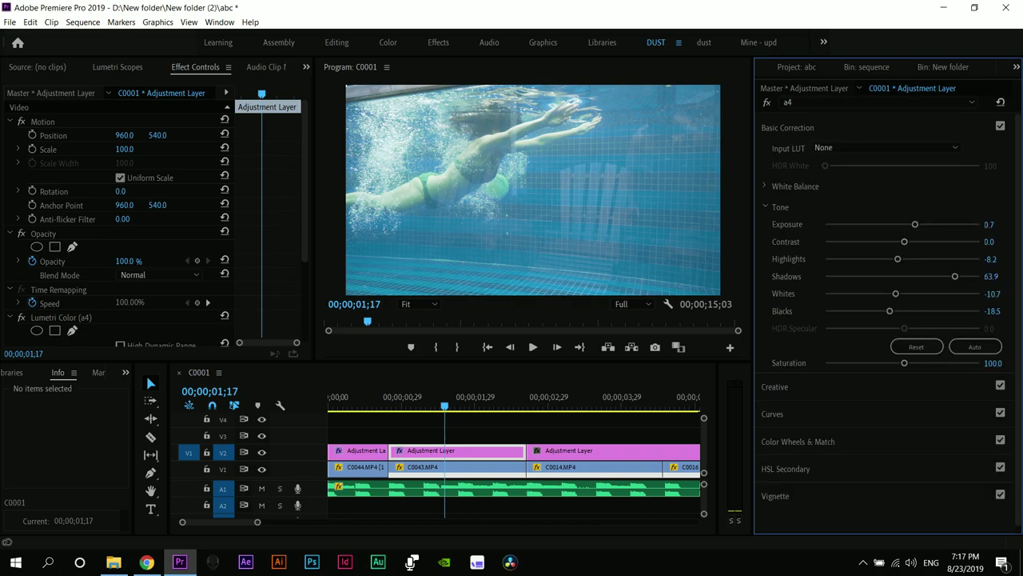
{"action": "scroll", "coordinate": [887, 323], "scroll_direction": "down", "scroll_amount": 1}
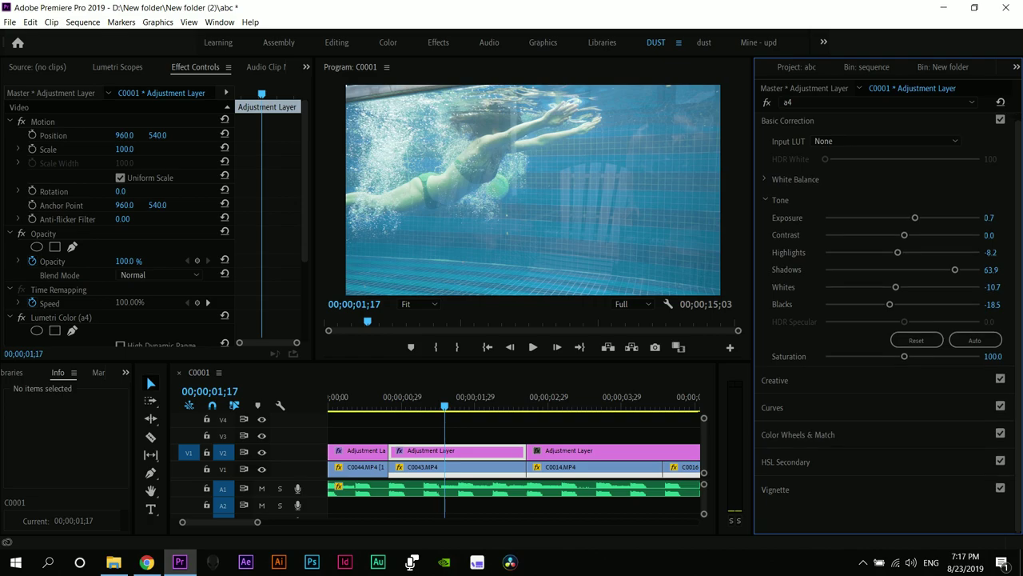
{"action": "scroll", "coordinate": [887, 323], "scroll_direction": "up", "scroll_amount": 1}
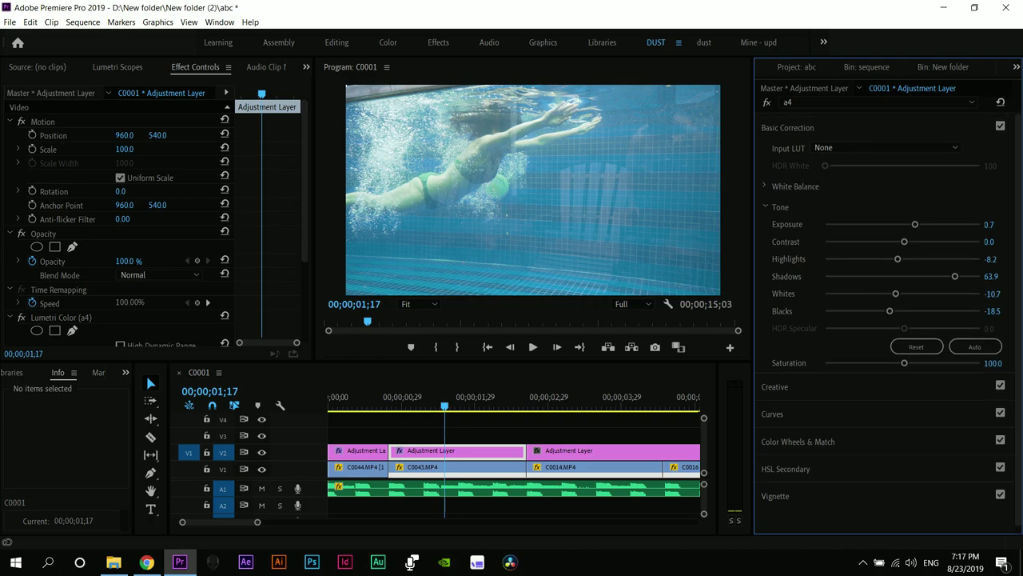
{"action": "left_click_drag", "start_coordinate": [905, 242], "coordinate": [953, 242]}
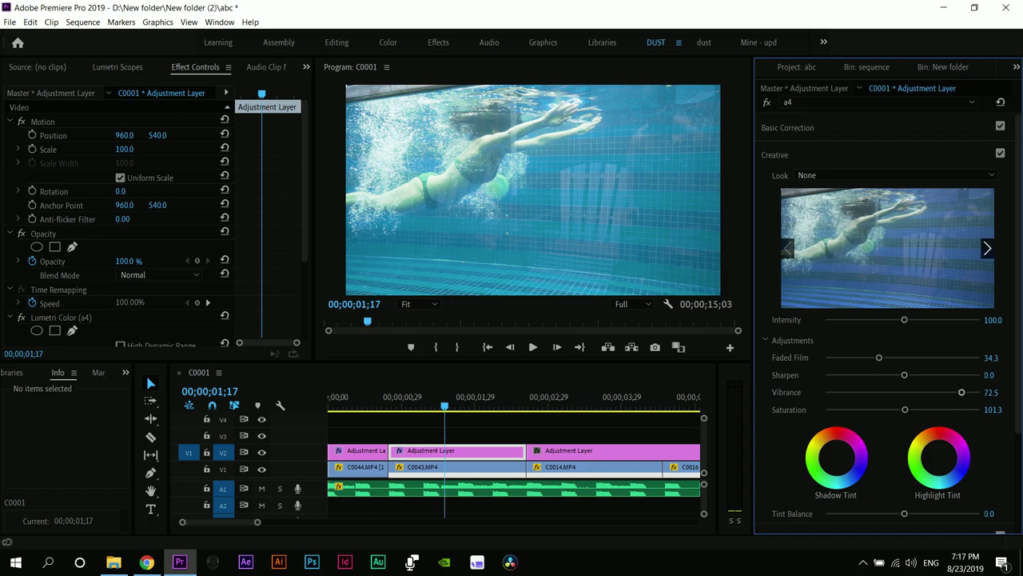
{"action": "left_click_drag", "start_coordinate": [961, 393], "coordinate": [938, 392]}
Set this segment's Highlights to -22.7, Whites to -27.9 and Blacks to -57.1, reduce the Shadows, and readjust Contrast and Exposure
{"action": "left_click", "coordinate": [787, 128]}
{"action": "mouse_move", "coordinate": [889, 311]}
{"action": "left_mouse_down"}
{"action": "mouse_move", "coordinate": [825, 311]}
{"action": "mouse_move", "coordinate": [883, 311]}
{"action": "mouse_move", "coordinate": [859, 311]}
{"action": "mouse_move", "coordinate": [892, 293]}
{"action": "mouse_move", "coordinate": [853, 294]}
{"action": "mouse_move", "coordinate": [881, 293]}
{"action": "left_mouse_up"}
{"action": "left_click_drag", "start_coordinate": [897, 259], "coordinate": [885, 259]}
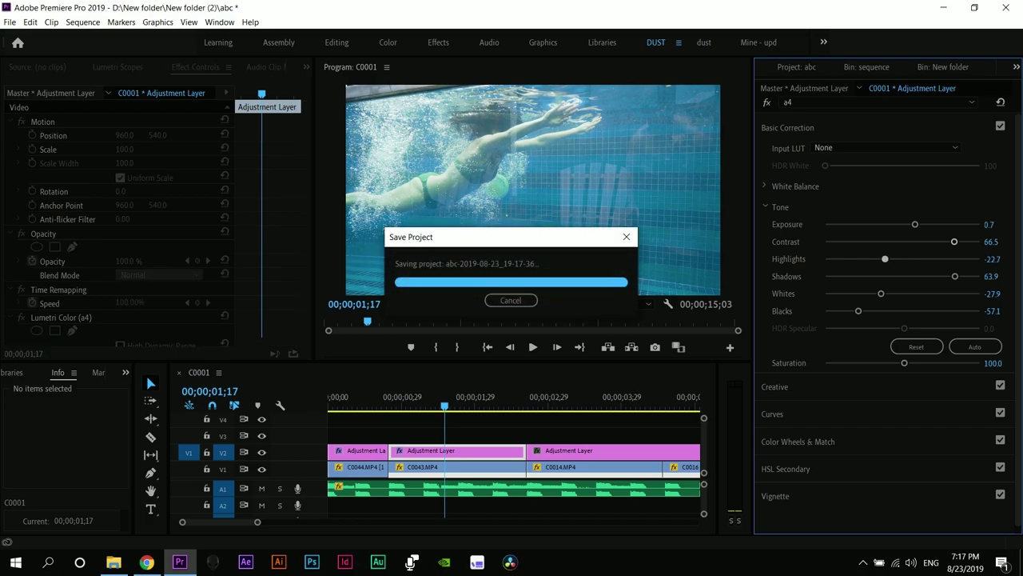
{"action": "mouse_move", "coordinate": [955, 276]}
{"action": "left_mouse_down"}
{"action": "mouse_move", "coordinate": [871, 276]}
{"action": "mouse_move", "coordinate": [941, 276]}
{"action": "left_mouse_up"}
{"action": "left_click_drag", "start_coordinate": [954, 241], "coordinate": [911, 224]}
Deepen the blacks of the segment above C0043.MP4 by moving the RGB curve's black point slightly inward
{"action": "left_click", "coordinate": [773, 414]}
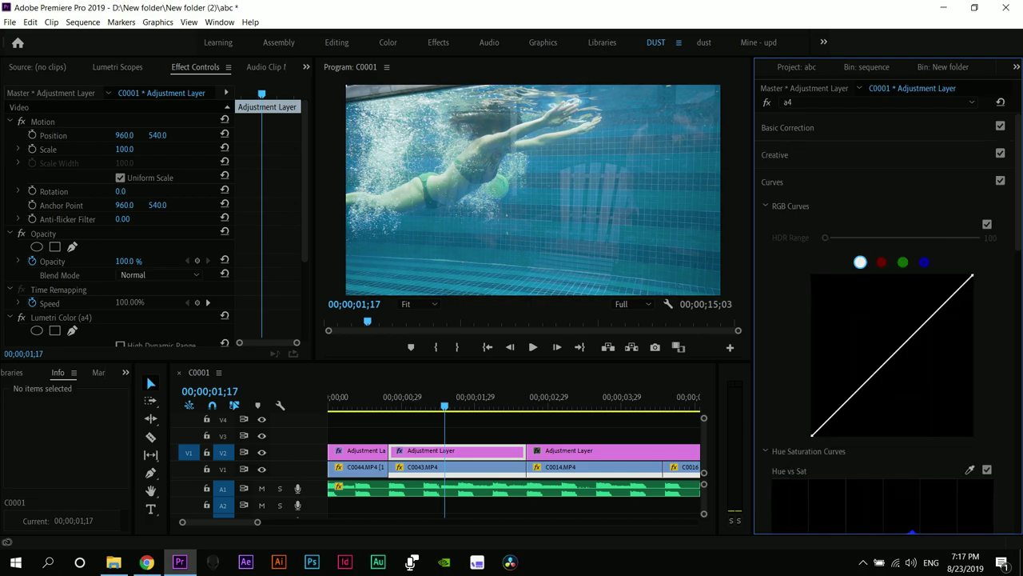
{"action": "left_click_drag", "start_coordinate": [813, 434], "coordinate": [823, 435]}
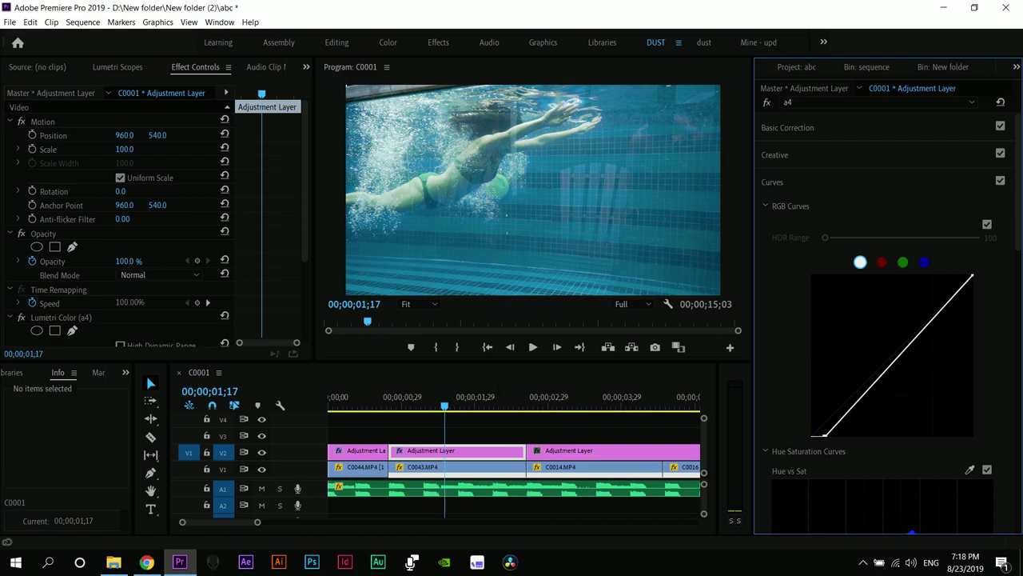
Step back and forth through the graded C0043.MP4 clip frame by frame to examine the look and framing
{"action": "left_click_drag", "start_coordinate": [441, 403], "coordinate": [427, 403]}
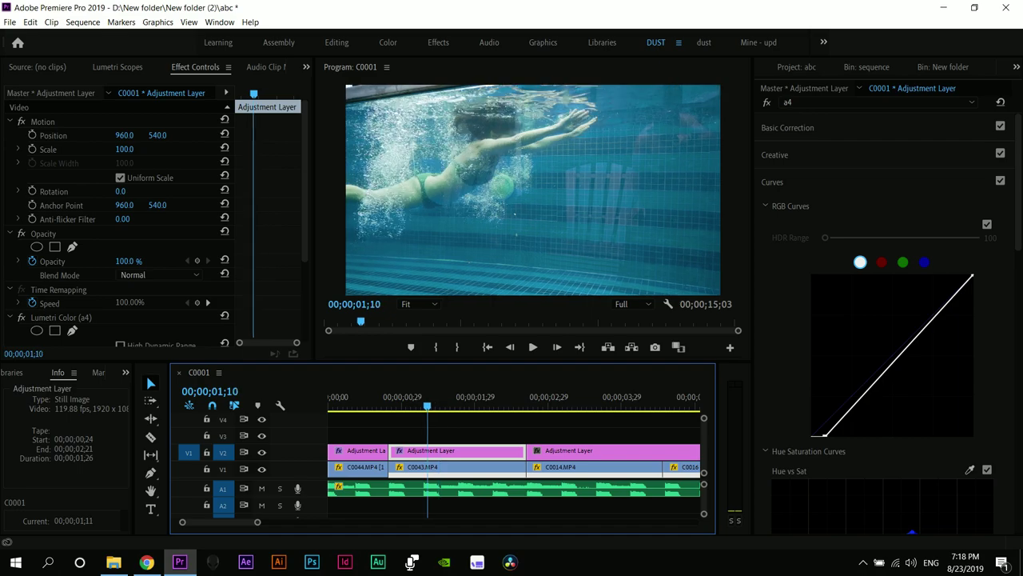
{"action": "key", "text": "Left"}
{"action": "key", "text": "Left"}
{"action": "key", "text": "Left"}
{"action": "key", "text": "Left"}
{"action": "key", "text": "Left"}
{"action": "key", "text": "Left"}
{"action": "key", "text": "Left"}
{"action": "key", "text": "Left"}
{"action": "key", "text": "Left"}
{"action": "key", "text": "Left"}
{"action": "key", "text": "Left"}
{"action": "key", "text": "Left"}
{"action": "key", "text": "Left"}
{"action": "key", "text": "Left"}
{"action": "key", "text": "Right"}
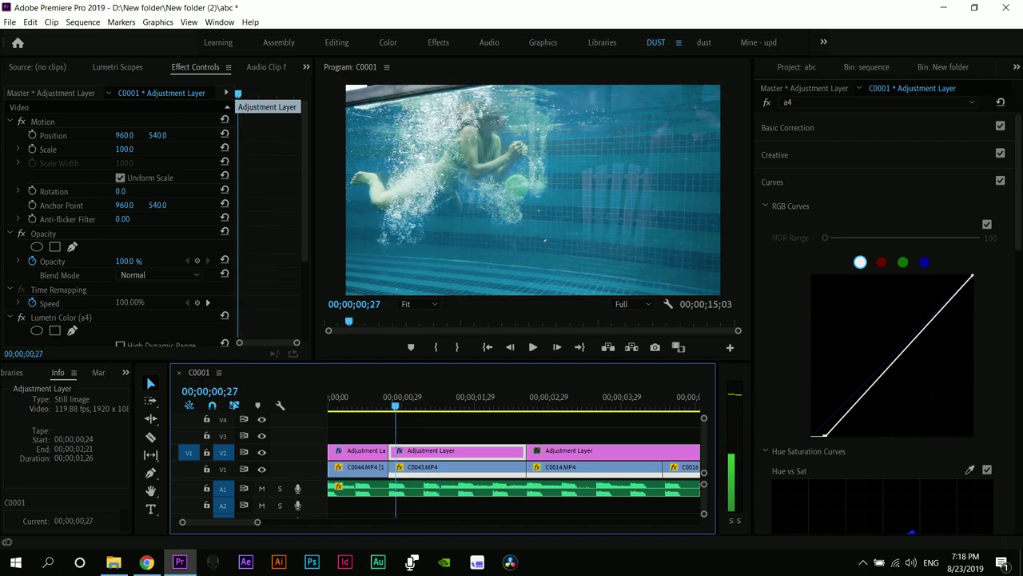
{"action": "key", "text": "Right"}
{"action": "key", "text": "Right"}
{"action": "key", "text": "Right"}
{"action": "key", "text": "Right"}
{"action": "key", "text": "Right"}
{"action": "key", "text": "Right"}
{"action": "key", "text": "Right"}
{"action": "key", "text": "Right"}
{"action": "key", "text": "Right"}
{"action": "key", "text": "Right"}
{"action": "key", "text": "Right"}
{"action": "key", "text": "Right"}
{"action": "key", "text": "Right"}
{"action": "key", "text": "Right"}
{"action": "key", "text": "Right"}
{"action": "key", "text": "Right"}
{"action": "key", "text": "Right"}
{"action": "key", "text": "Right"}
{"action": "key", "text": "Right"}
{"action": "key", "text": "Right"}
{"action": "key", "text": "Right"}
{"action": "key", "text": "Right"}
{"action": "key", "text": "Right"}
{"action": "key", "text": "Right"}
{"action": "key", "text": "Right"}
{"action": "key", "text": "Right"}
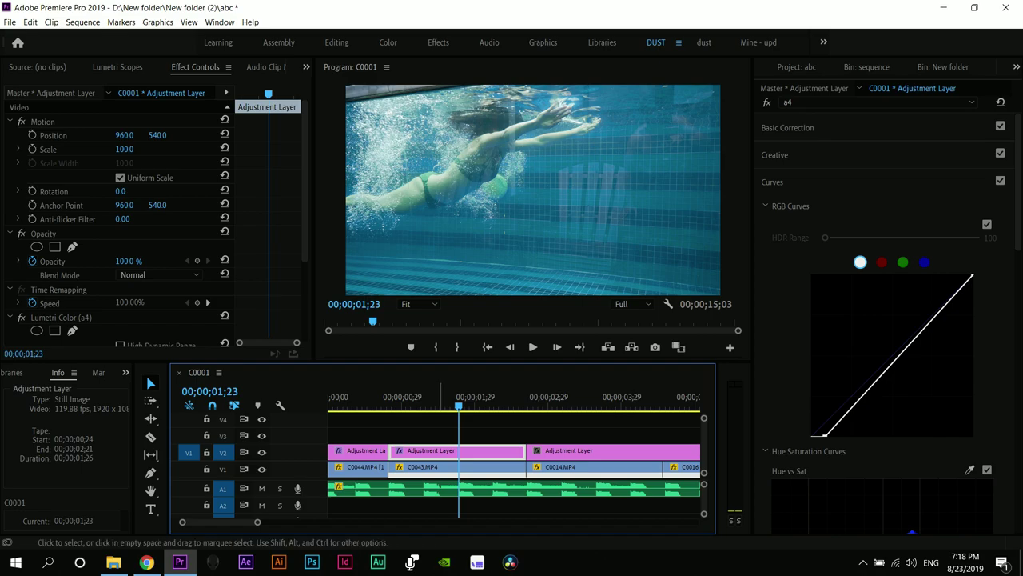
Reframe the C0043.MP4 clip with a Scale of 107 and a vertical Position of 509
{"action": "left_click", "coordinate": [436, 469]}
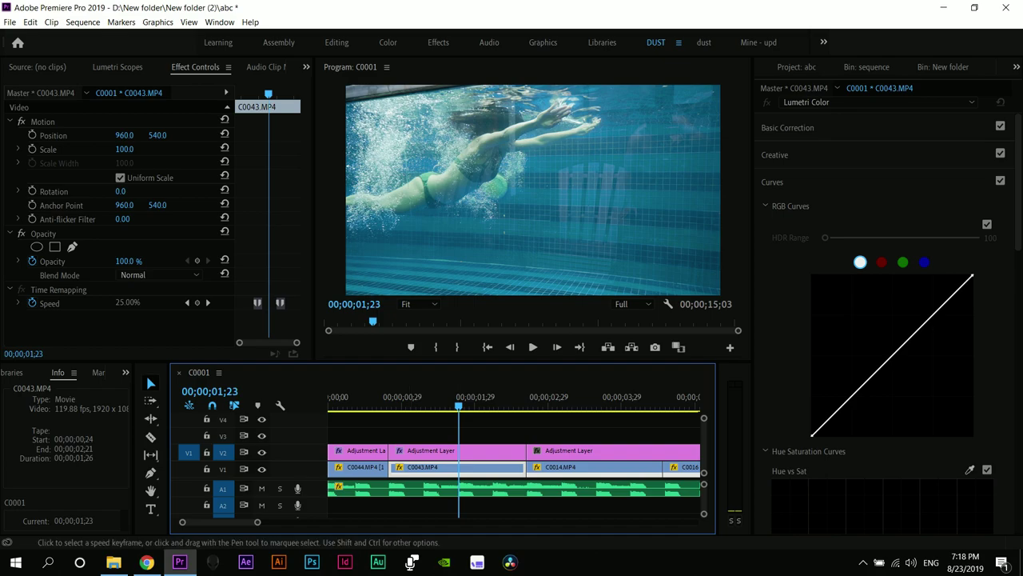
{"action": "left_click", "coordinate": [195, 67]}
{"action": "left_click_drag", "start_coordinate": [125, 149], "coordinate": [129, 148]}
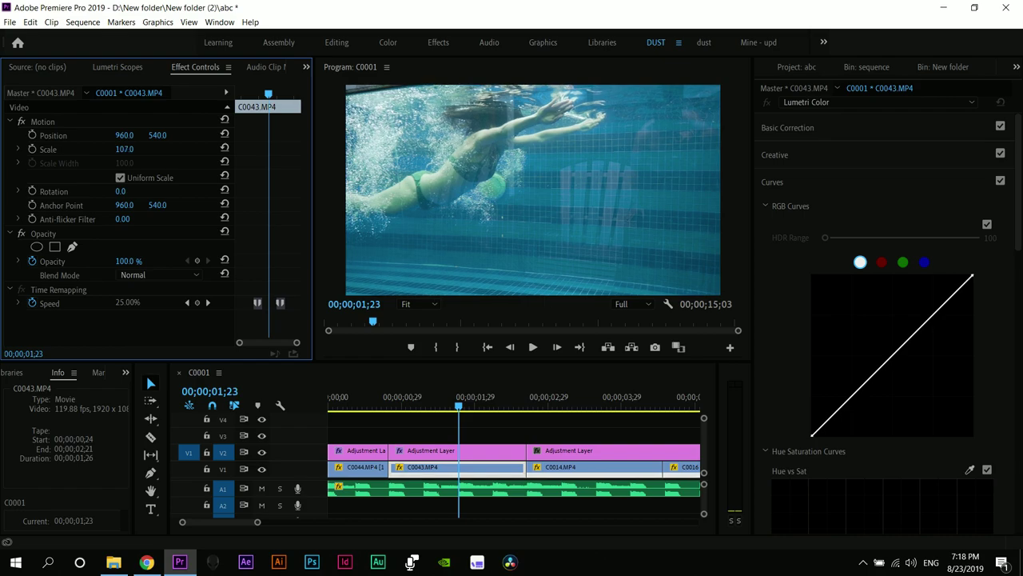
{"action": "mouse_move", "coordinate": [157, 135]}
{"action": "left_mouse_down"}
{"action": "mouse_move", "coordinate": [171, 135]}
{"action": "mouse_move", "coordinate": [142, 135]}
{"action": "left_mouse_up"}
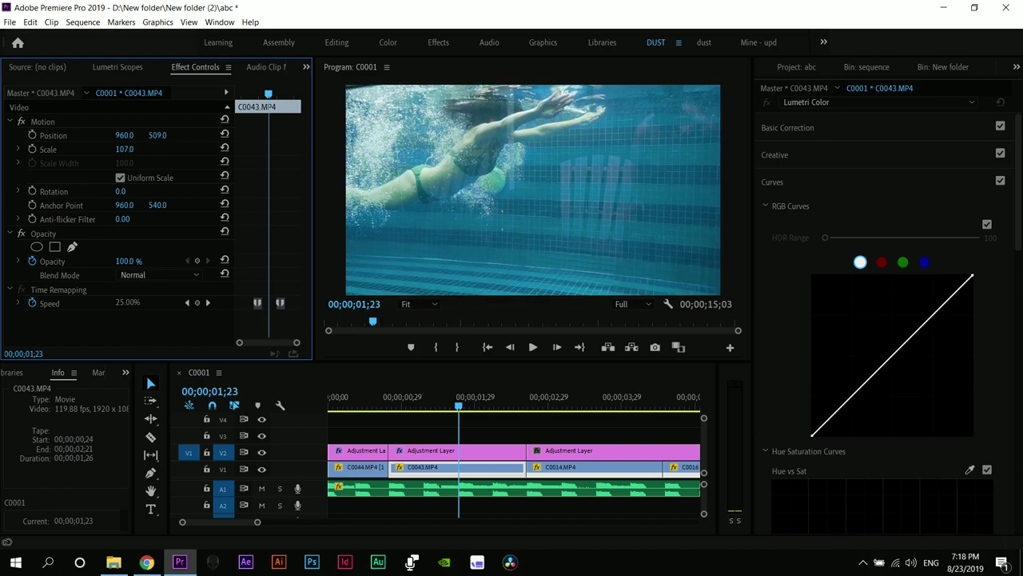
Play and step through the reframed C0043.MP4 clip up to the start of C0014.MP4 to check the grade
{"action": "left_click_drag", "start_coordinate": [459, 405], "coordinate": [396, 406]}
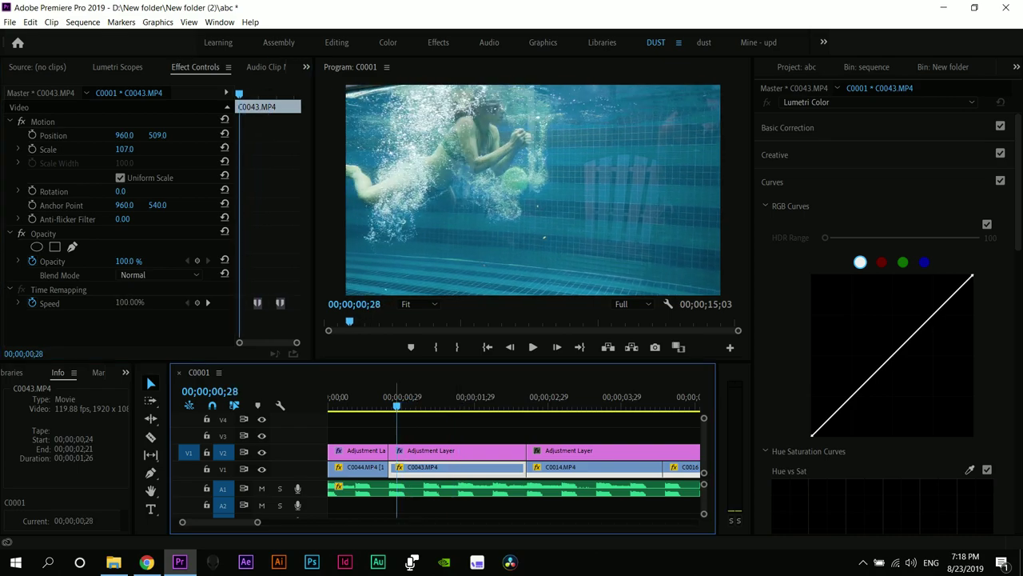
{"action": "key", "text": "space"}
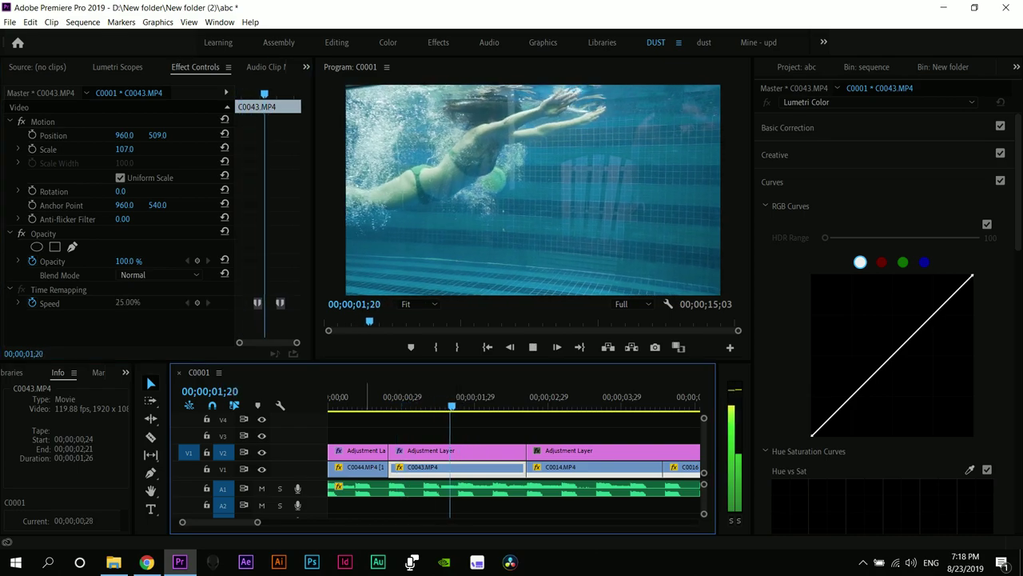
{"action": "key", "text": "space"}
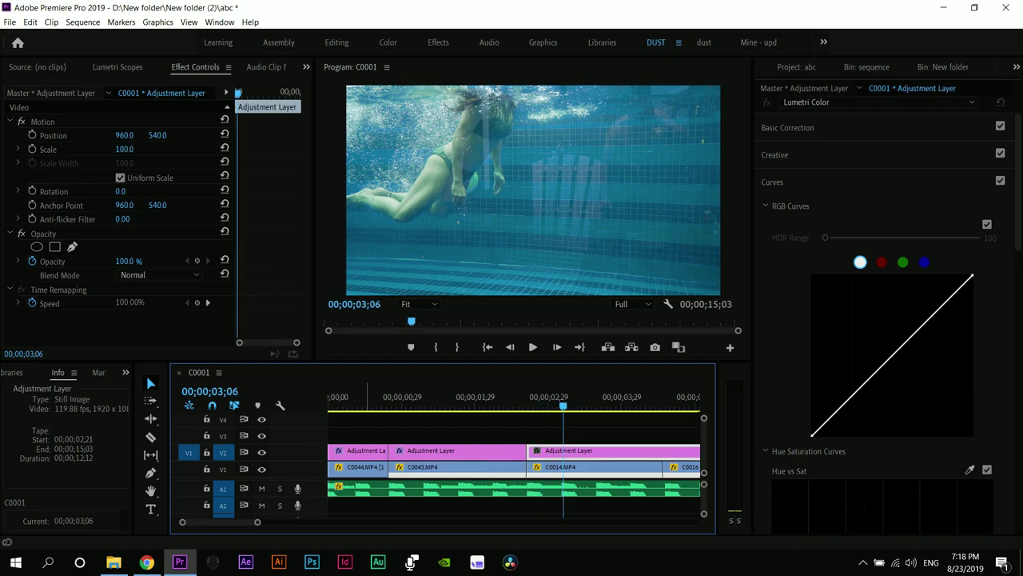
{"action": "left_click", "coordinate": [465, 402]}
{"action": "left_click", "coordinate": [456, 450]}
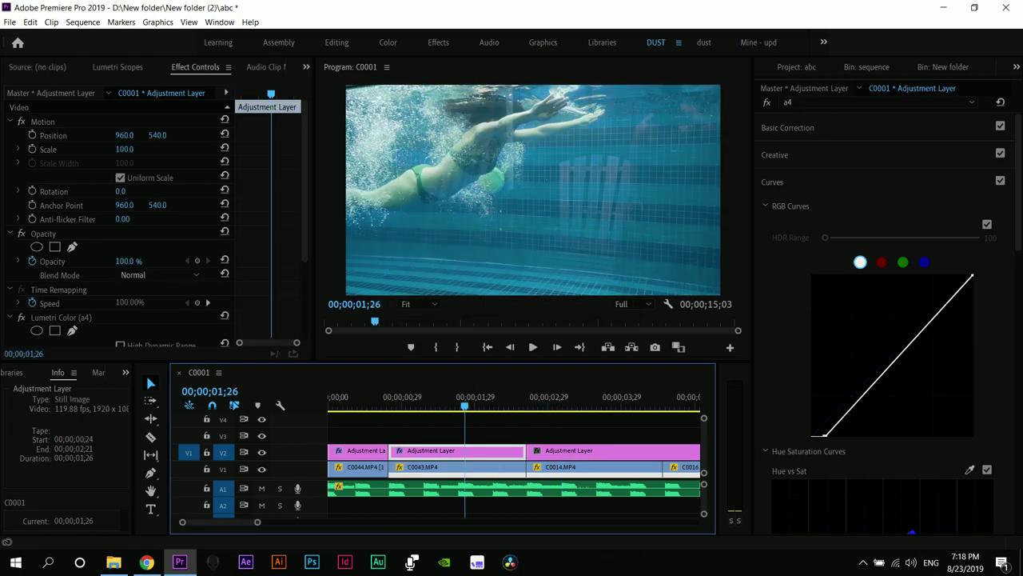
{"action": "left_click_drag", "start_coordinate": [467, 402], "coordinate": [507, 402]}
{"action": "key", "text": "Right"}
{"action": "key", "text": "Right"}
{"action": "key", "text": "Right"}
{"action": "key", "text": "Right"}
{"action": "key", "text": "Right"}
{"action": "key", "text": "Right"}
{"action": "key", "text": "Right"}
{"action": "key", "text": "Right"}
{"action": "key", "text": "Right"}
{"action": "key", "text": "Right"}
{"action": "key", "text": "Right"}
{"action": "key", "text": "Right"}
{"action": "key", "text": "Right"}
{"action": "key", "text": "Right"}
{"action": "key", "text": "Right"}
{"action": "key", "text": "Right"}
{"action": "key", "text": "Right"}
{"action": "key", "text": "Right"}
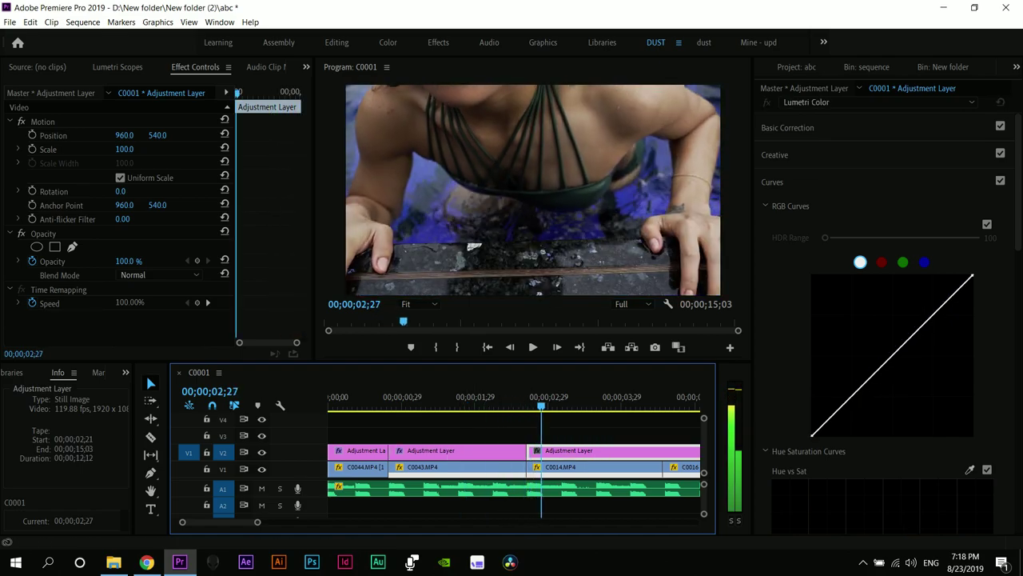
Split the V2 adjustment layer with the Razor tool at the cut between C0014.MP4 and C0016.MP4
{"action": "scroll", "coordinate": [554, 452], "scroll_direction": "down", "scroll_amount": 5}
{"action": "key", "text": "c"}
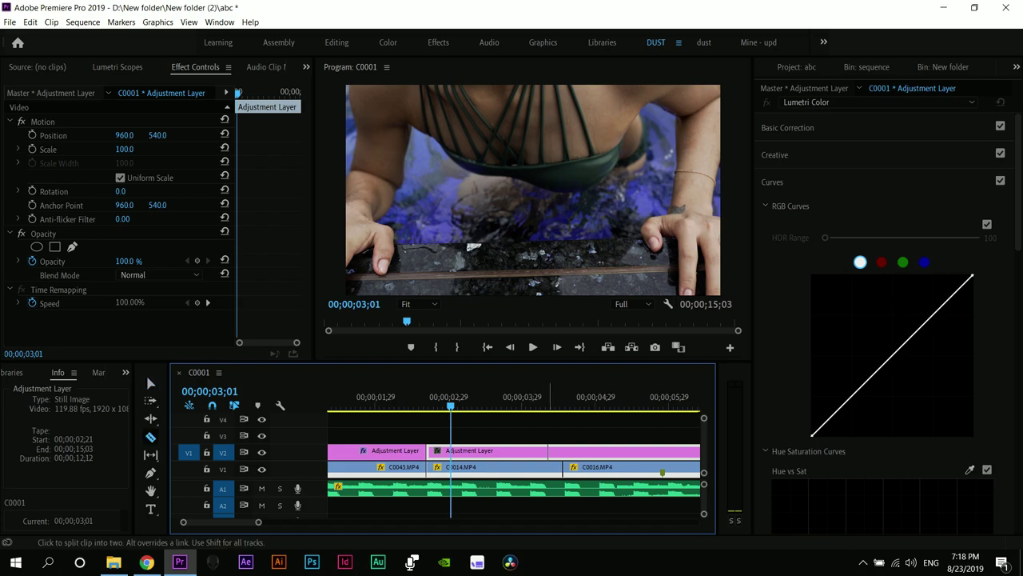
{"action": "left_click", "coordinate": [564, 451]}
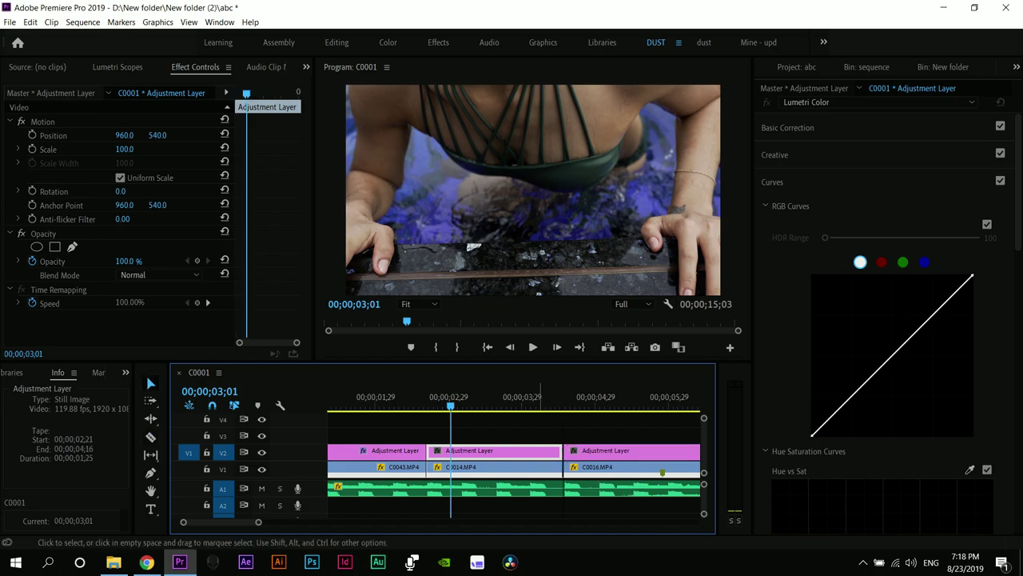
{"action": "key", "text": "v"}
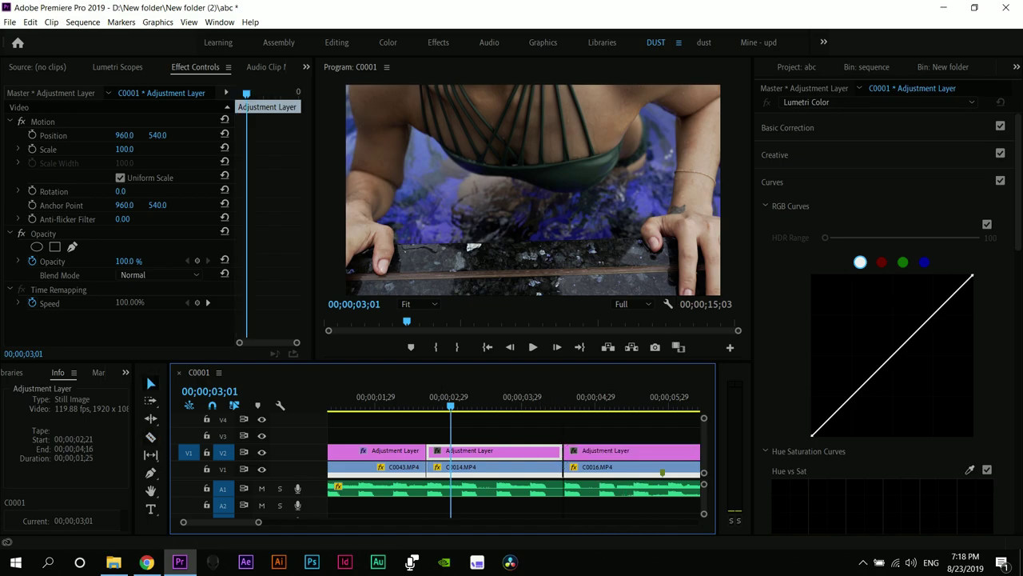
Apply the a4 preset to the adjustment layer segment above C0014.MP4
{"action": "key", "text": "shift+7"}
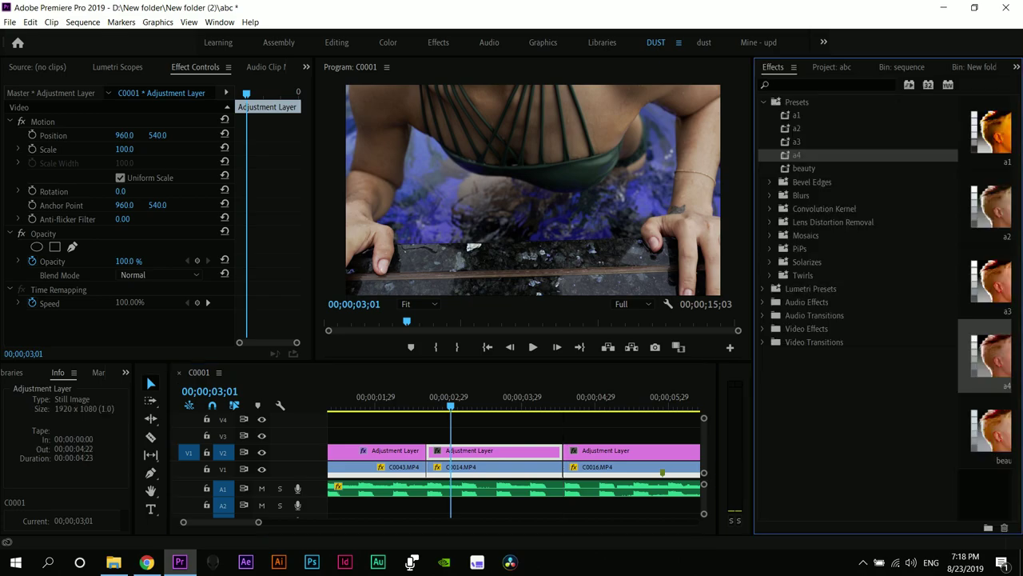
{"action": "left_click_drag", "start_coordinate": [797, 155], "coordinate": [495, 453]}
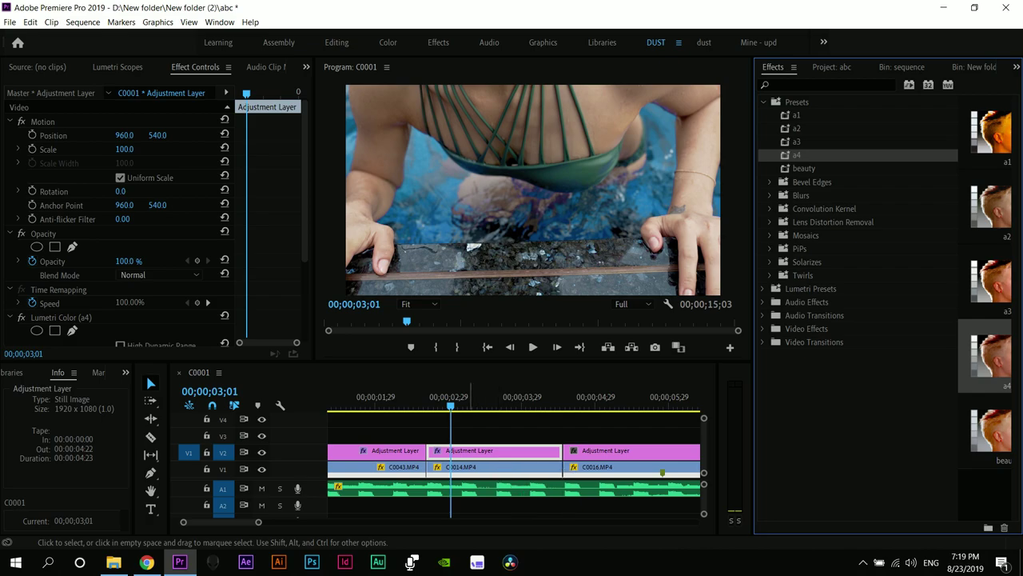
Deepen the shadows of the adjustment layer segment above C0014.MP4 by moving the RGB curve's black point slightly inward along the base
{"action": "left_click_drag", "start_coordinate": [450, 405], "coordinate": [464, 406]}
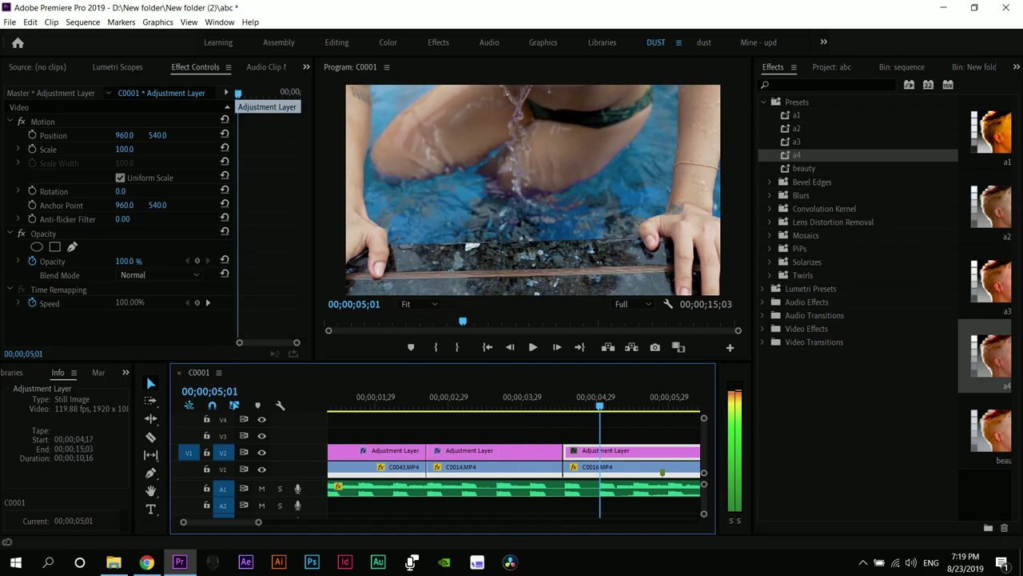
{"action": "left_click", "coordinate": [537, 405]}
{"action": "left_click_drag", "start_coordinate": [535, 397], "coordinate": [440, 397]}
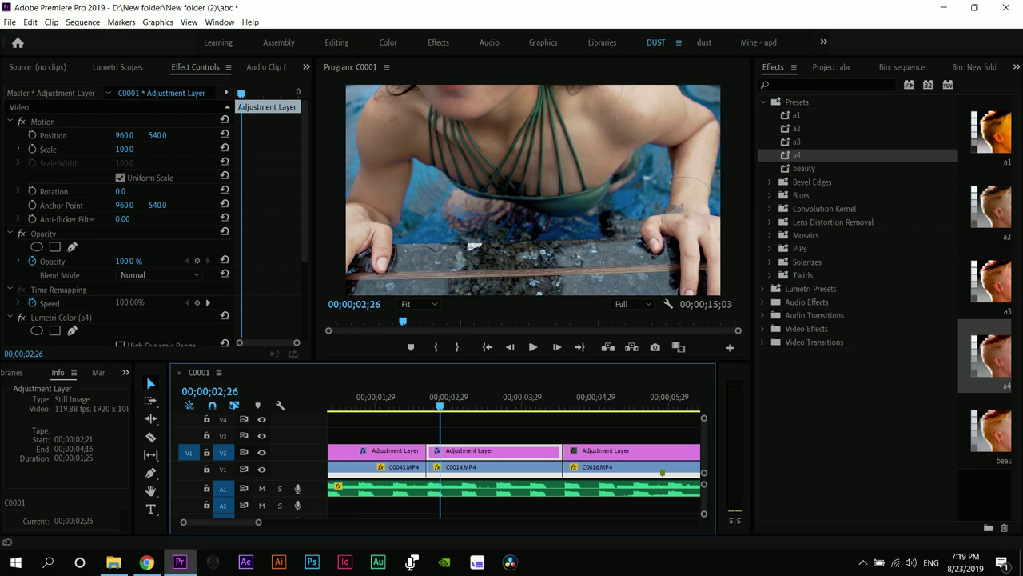
{"action": "key", "text": "shift+1"}
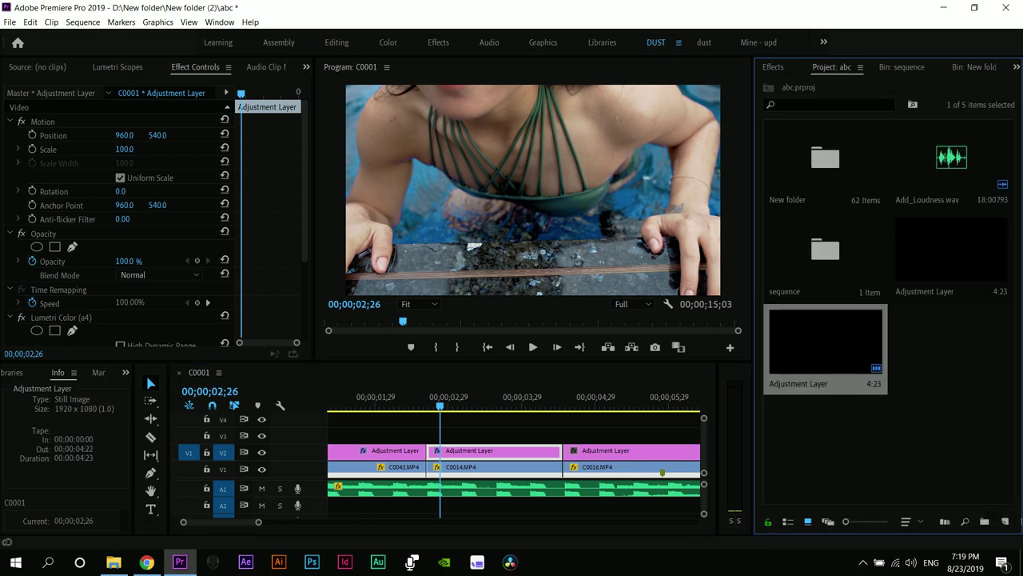
{"action": "key", "text": "shift+2"}
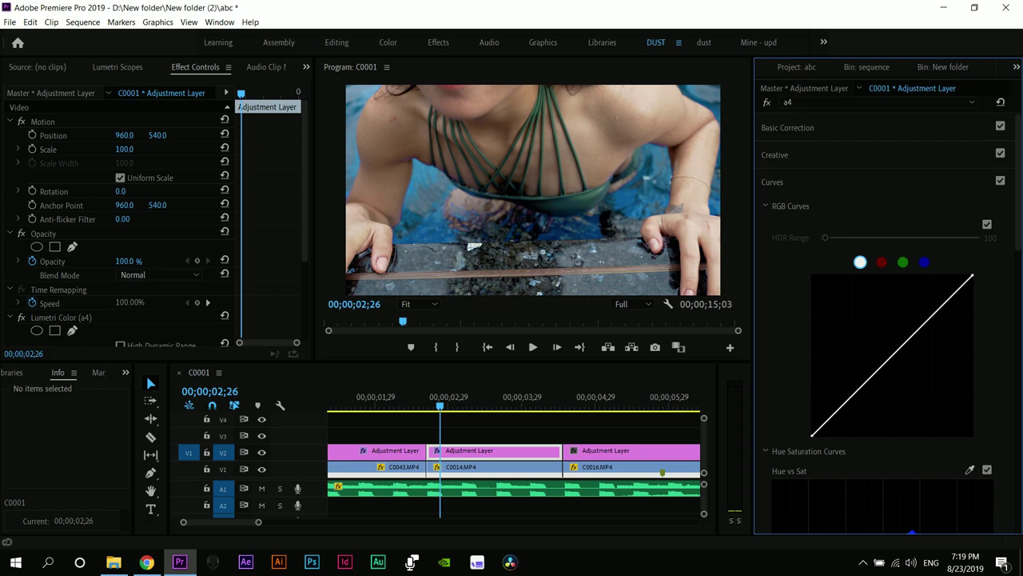
{"action": "left_click_drag", "start_coordinate": [812, 434], "coordinate": [821, 435]}
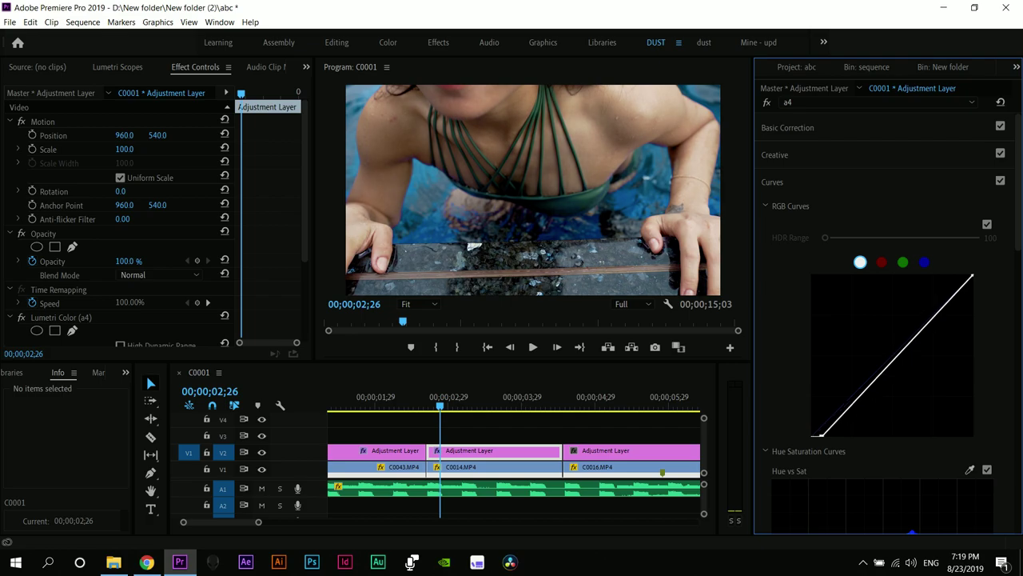
Adjust the C0014.MP4 segment's tone to Highlights 11.6, Shadows 79.4, Whites -12.4 and Blacks -21.0 in Basic Correction
{"action": "left_click", "coordinate": [788, 128]}
{"action": "left_click_drag", "start_coordinate": [897, 259], "coordinate": [964, 276]}
{"action": "left_click_drag", "start_coordinate": [895, 293], "coordinate": [882, 311]}
{"action": "left_click_drag", "start_coordinate": [992, 311], "coordinate": [996, 311]}
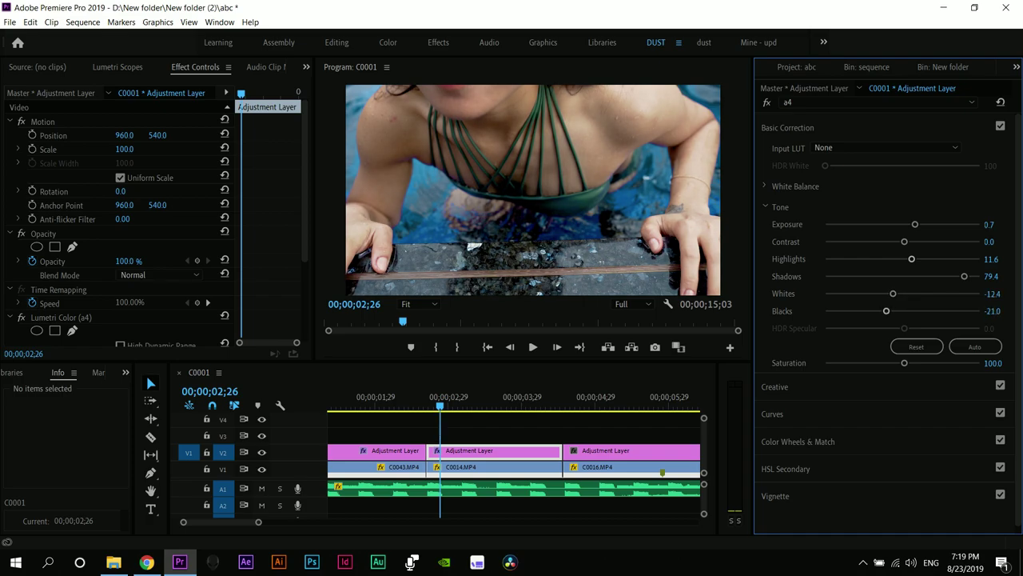
Raise the C0014.MP4 segment's Vibrance slightly and set its white balance Temperature to -0.4
{"action": "left_click", "coordinate": [772, 414]}
{"action": "left_click", "coordinate": [775, 155]}
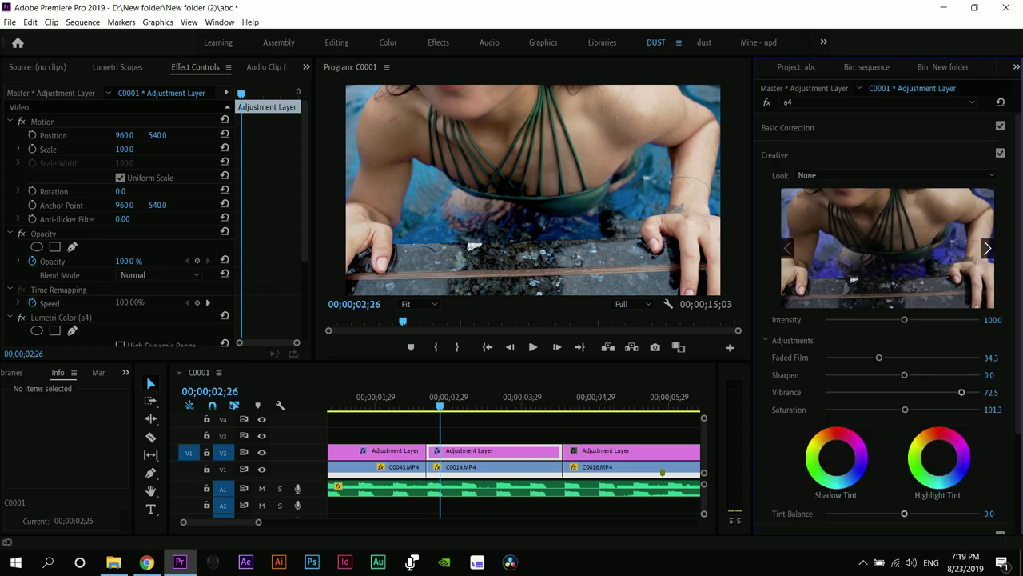
{"action": "left_click_drag", "start_coordinate": [961, 393], "coordinate": [966, 393]}
{"action": "left_click", "coordinate": [787, 128]}
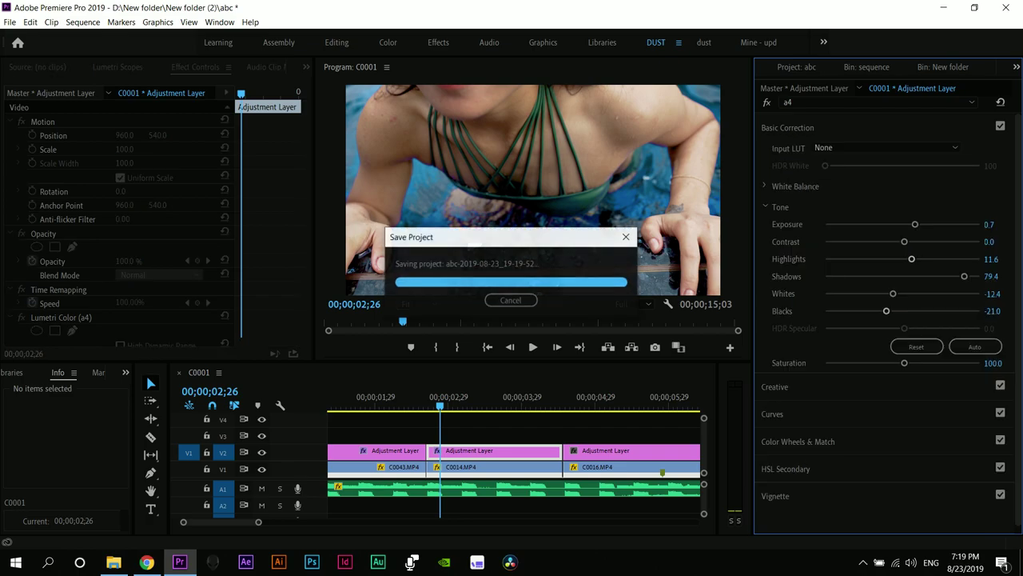
{"action": "left_click", "coordinate": [765, 186]}
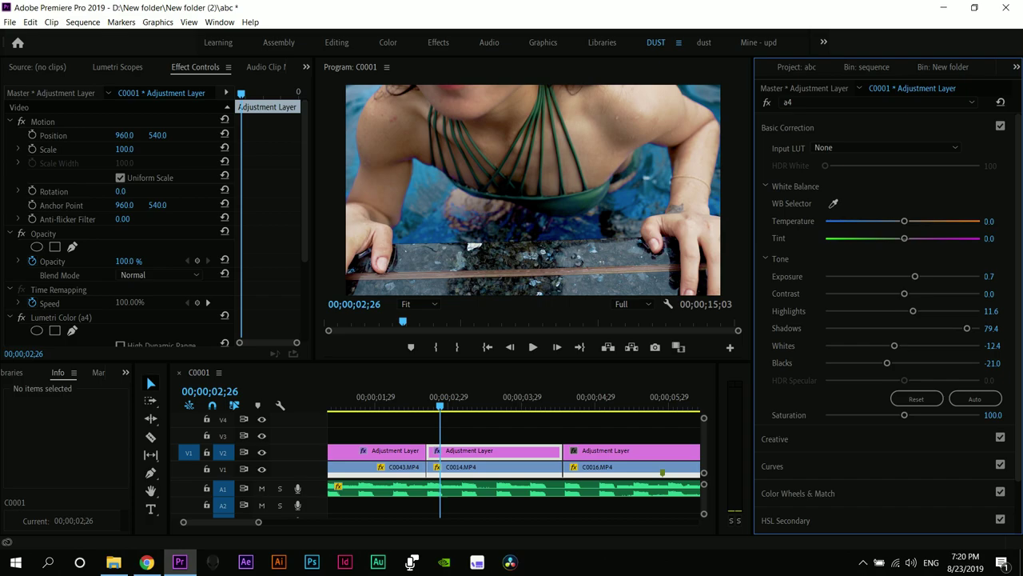
{"action": "mouse_move", "coordinate": [904, 221]}
{"action": "left_mouse_down"}
{"action": "mouse_move", "coordinate": [893, 220]}
{"action": "mouse_move", "coordinate": [902, 221]}
{"action": "left_mouse_up"}
Play the sequence from C0014.MP4 into C0016.MP4 to check the adjusted grade
{"action": "left_click", "coordinate": [534, 190]}
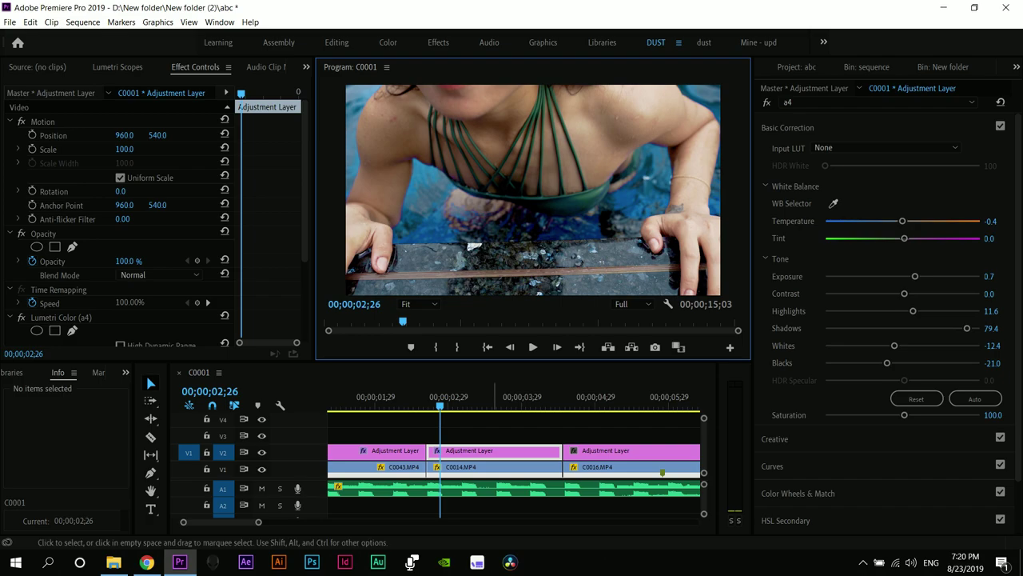
{"action": "key", "text": "space"}
{"action": "key", "text": "space"}
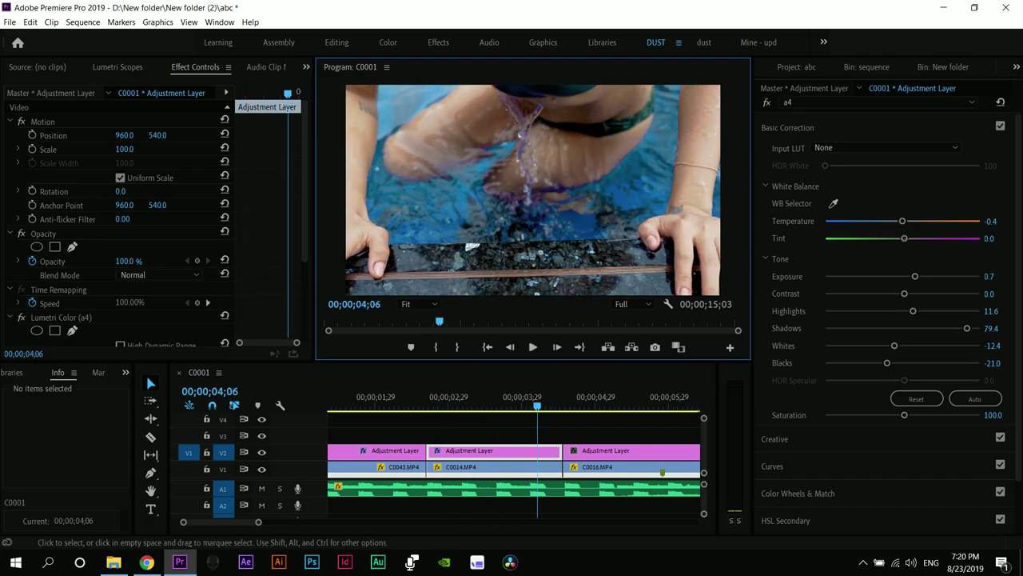
{"action": "key", "text": "space"}
{"action": "key", "text": "space"}
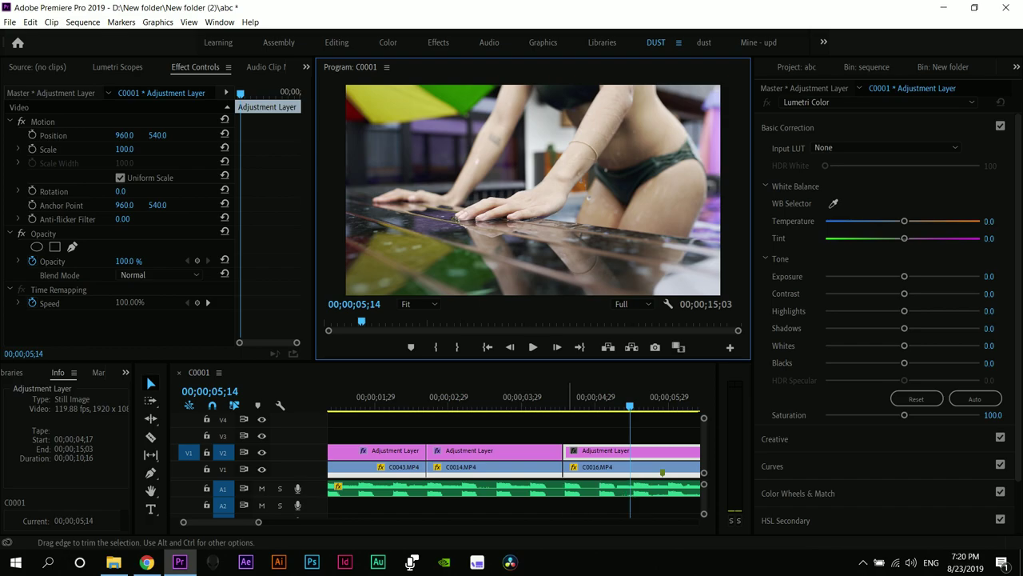
Extend the graded adjustment layer segment above C0014.MP4 to the end of C0016.MP4, trimming the ungraded segment to start there
{"action": "left_click", "coordinate": [557, 400]}
{"action": "key", "text": "minus"}
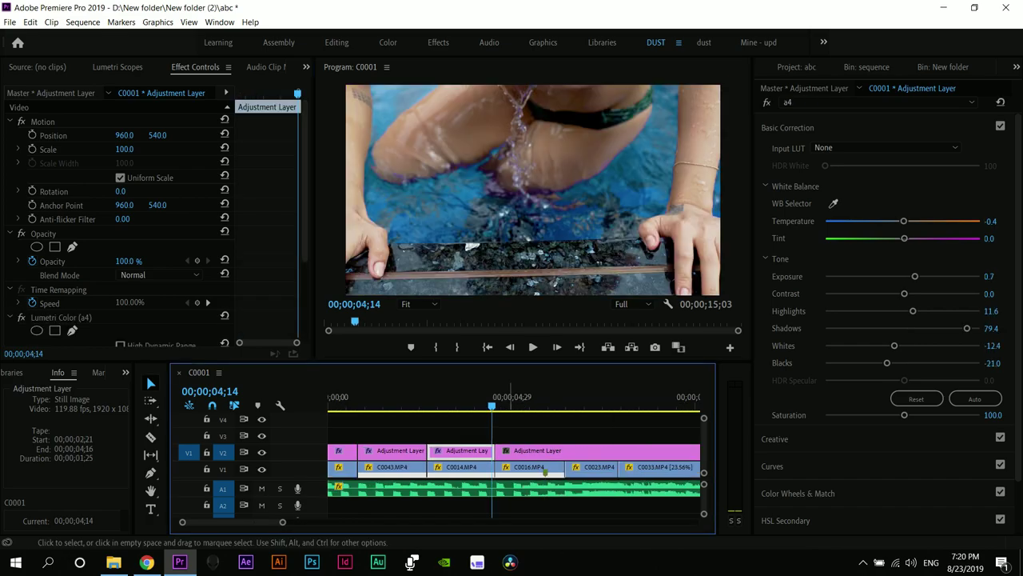
{"action": "left_click_drag", "start_coordinate": [495, 452], "coordinate": [565, 451]}
{"action": "left_click_drag", "start_coordinate": [493, 451], "coordinate": [563, 452]}
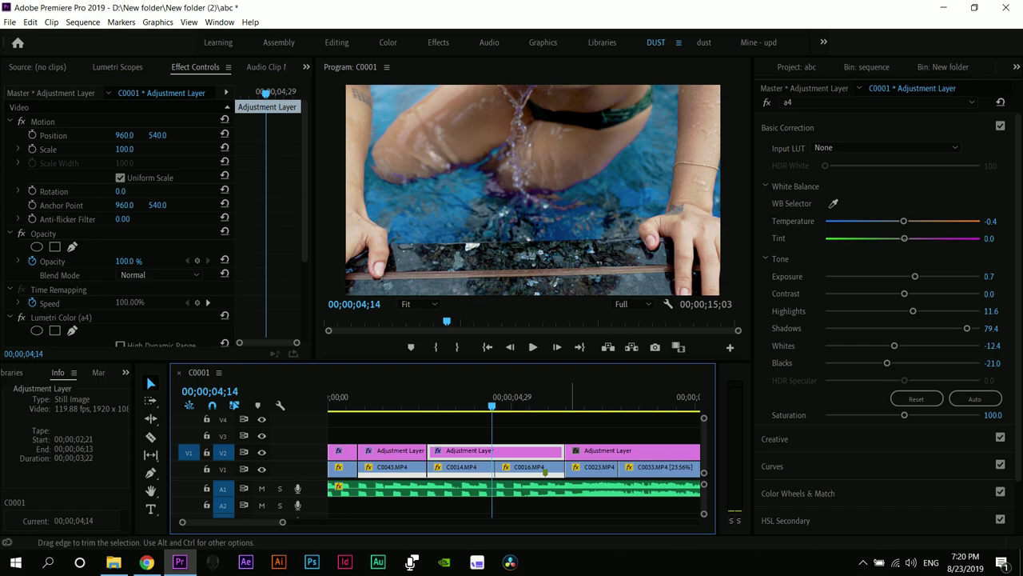
Split the extended adjustment layer at the cut between C0014.MP4 and C0016.MP4 and select the segment above C0016.MP4
{"action": "key", "text": "space"}
{"action": "key", "text": "space"}
{"action": "key", "text": "c"}
{"action": "key", "text": "Left"}
{"action": "key", "text": "Left"}
{"action": "key", "text": "Left"}
{"action": "key", "text": "Left"}
{"action": "key", "text": "Left"}
{"action": "key", "text": "Left"}
{"action": "key", "text": "Left"}
{"action": "key", "text": "Left"}
{"action": "key", "text": "Left"}
{"action": "key", "text": "Left"}
{"action": "key", "text": "Left"}
{"action": "key", "text": "Left"}
{"action": "key", "text": "Left"}
{"action": "key", "text": "Left"}
{"action": "key", "text": "Left"}
{"action": "key", "text": "Left"}
{"action": "key", "text": "Left"}
{"action": "key", "text": "Left"}
{"action": "key", "text": "Left"}
{"action": "key", "text": "Left"}
{"action": "key", "text": "Right"}
{"action": "key", "text": "Right"}
{"action": "key", "text": "Right"}
{"action": "key", "text": "Right"}
{"action": "key", "text": "Right"}
{"action": "key", "text": "Right"}
{"action": "key", "text": "Right"}
{"action": "key", "text": "Right"}
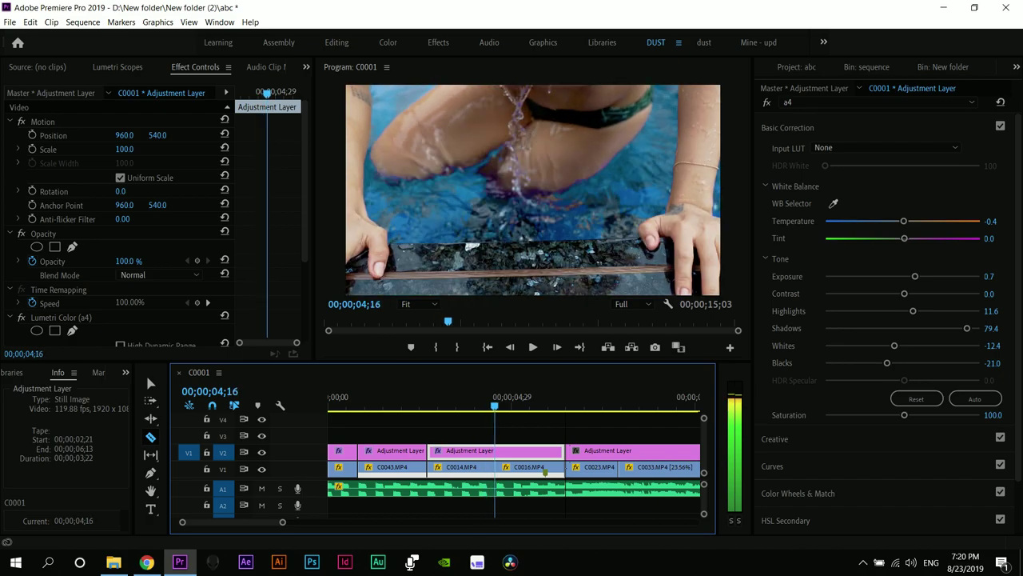
{"action": "key", "text": "Right"}
{"action": "key", "text": "Right"}
{"action": "key", "text": "Right"}
{"action": "left_click", "coordinate": [496, 452]}
{"action": "key", "text": "v"}
{"action": "left_click", "coordinate": [522, 451]}
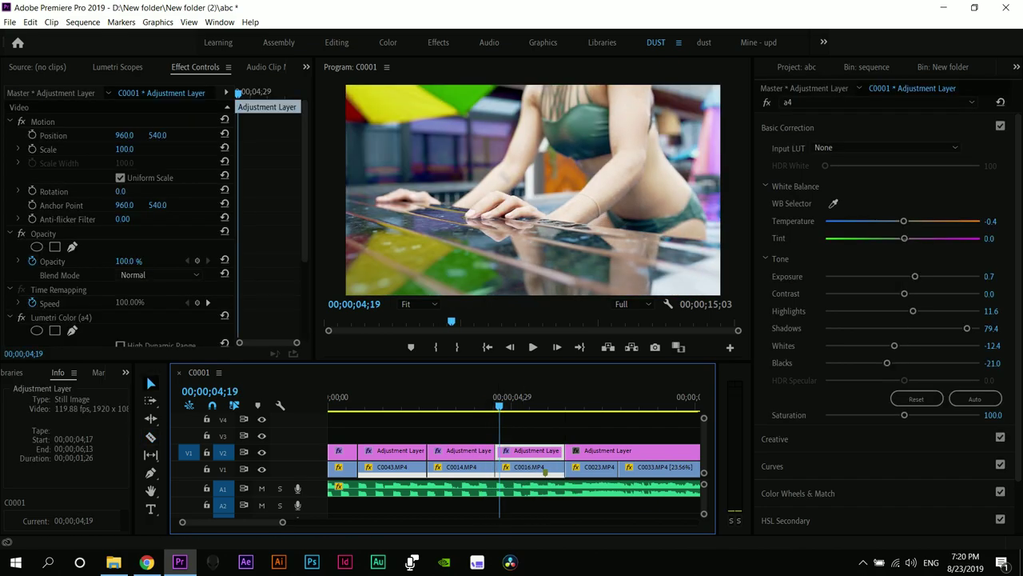
Step back and forth across the cut between C0014.MP4 and C0016.MP4 to compare their grades
{"action": "key", "text": "Left"}
{"action": "key", "text": "Left"}
{"action": "key", "text": "Left"}
{"action": "key", "text": "Left"}
{"action": "key", "text": "Left"}
{"action": "key", "text": "Left"}
{"action": "key", "text": "Left"}
{"action": "key", "text": "Right"}
{"action": "key", "text": "Right"}
{"action": "key", "text": "Right"}
{"action": "key", "text": "Right"}
{"action": "key", "text": "Right"}
{"action": "key", "text": "Right"}
{"action": "key", "text": "Right"}
{"action": "key", "text": "Right"}
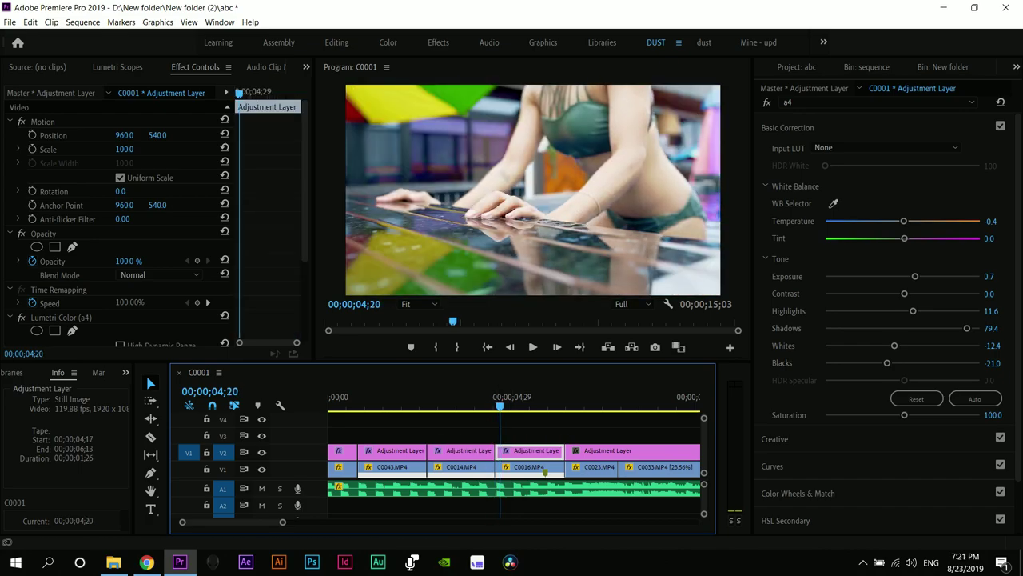
Set the C0016.MP4 segment to Exposure 0.8, Highlights -12.4, Whites -33.0 and Blacks -25.3, and play it back
{"action": "left_click_drag", "start_coordinate": [915, 276], "coordinate": [877, 345]}
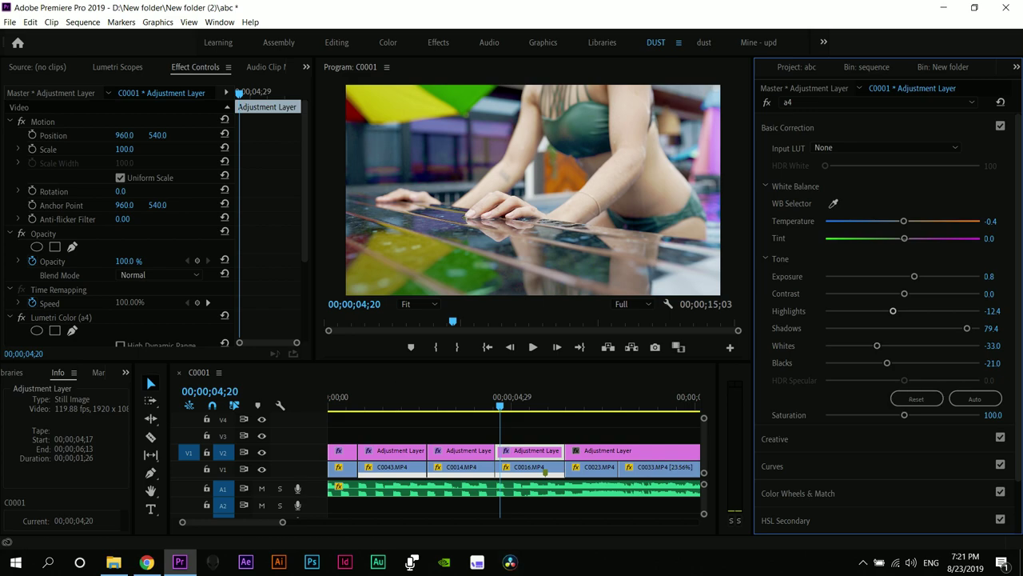
{"action": "mouse_move", "coordinate": [886, 363]}
{"action": "left_mouse_down"}
{"action": "mouse_move", "coordinate": [872, 362]}
{"action": "mouse_move", "coordinate": [882, 362]}
{"action": "left_mouse_up"}
{"action": "key", "text": "space"}
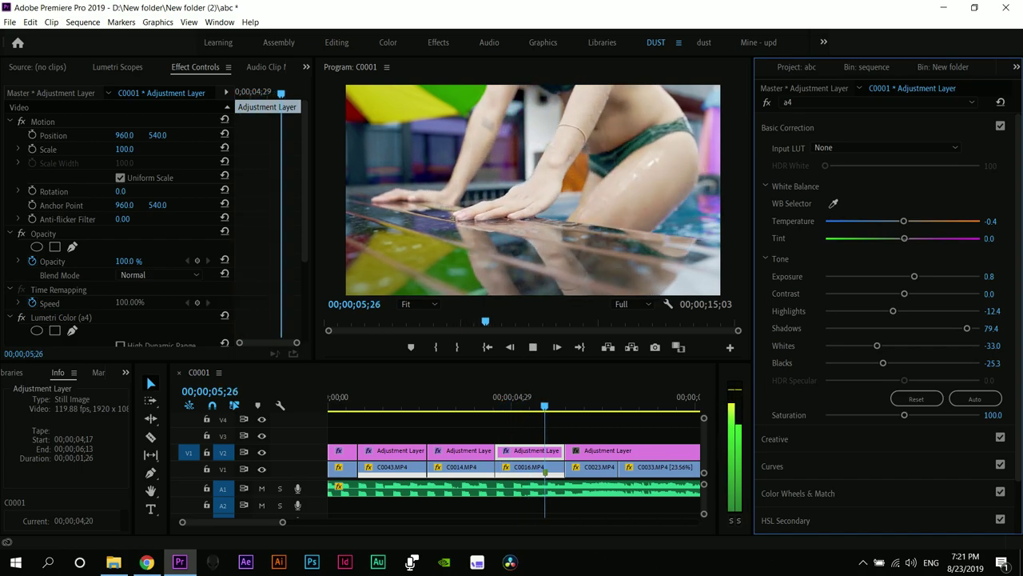
{"action": "key", "text": "space"}
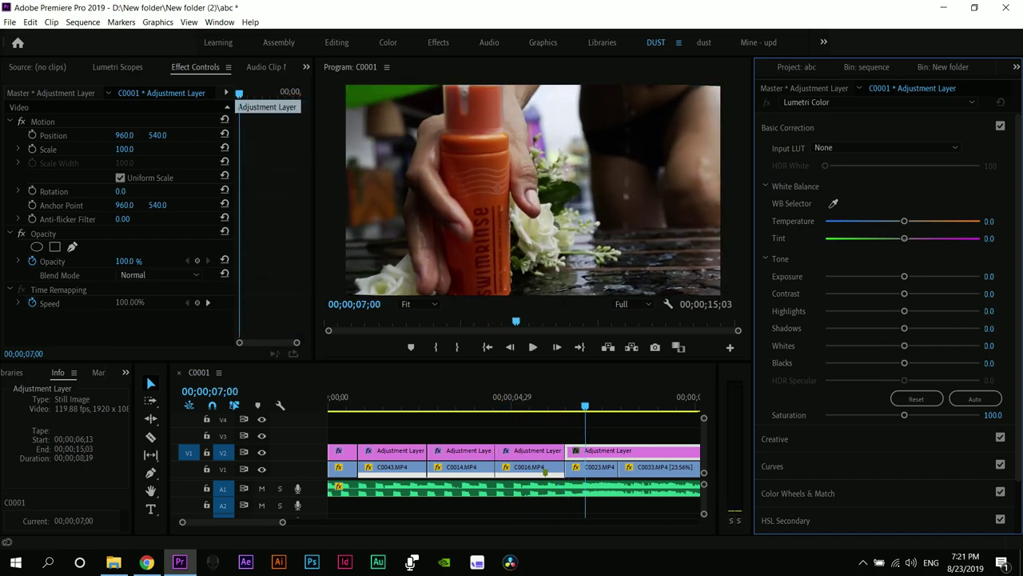
{"action": "key", "text": "ctrl+s"}
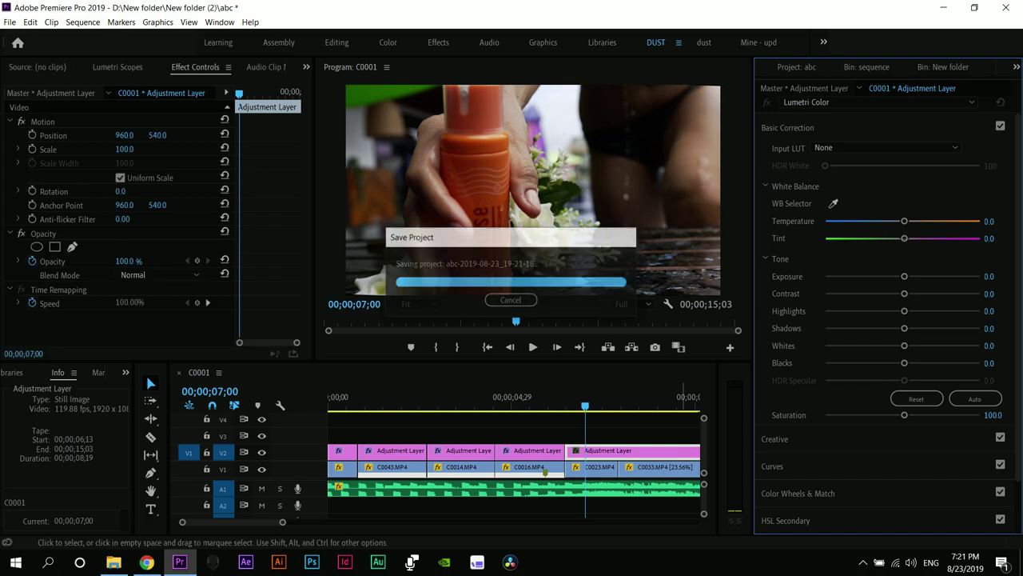
Extend the graded C0016.MP4 adjustment layer segment over C0023.MP4 and split it at the cut between the two clips
{"action": "left_click", "coordinate": [568, 450]}
{"action": "left_click_drag", "start_coordinate": [567, 450], "coordinate": [620, 451]}
{"action": "key", "text": "c"}
{"action": "left_click", "coordinate": [566, 452]}
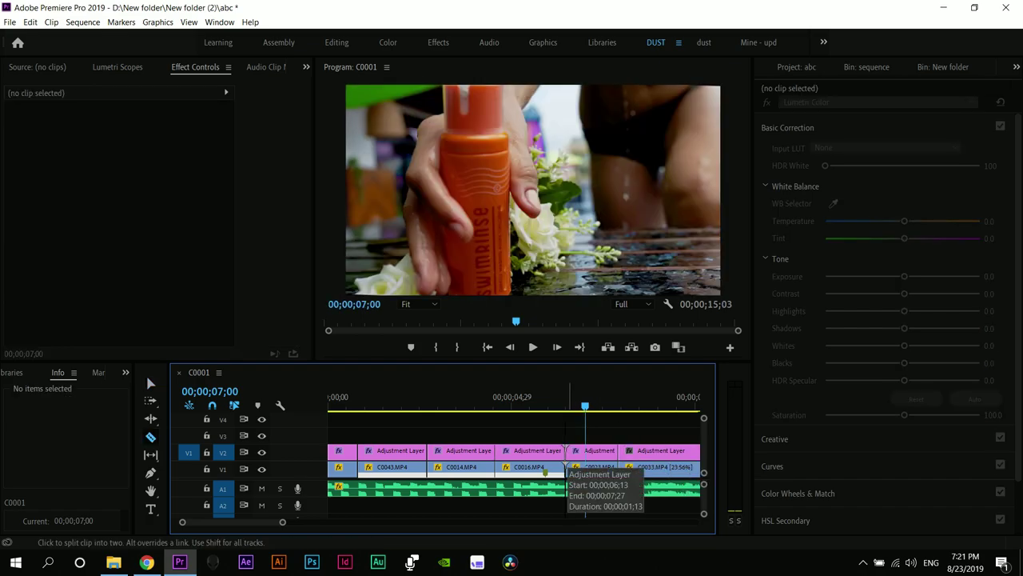
{"action": "key", "text": "v"}
{"action": "left_click", "coordinate": [591, 450]}
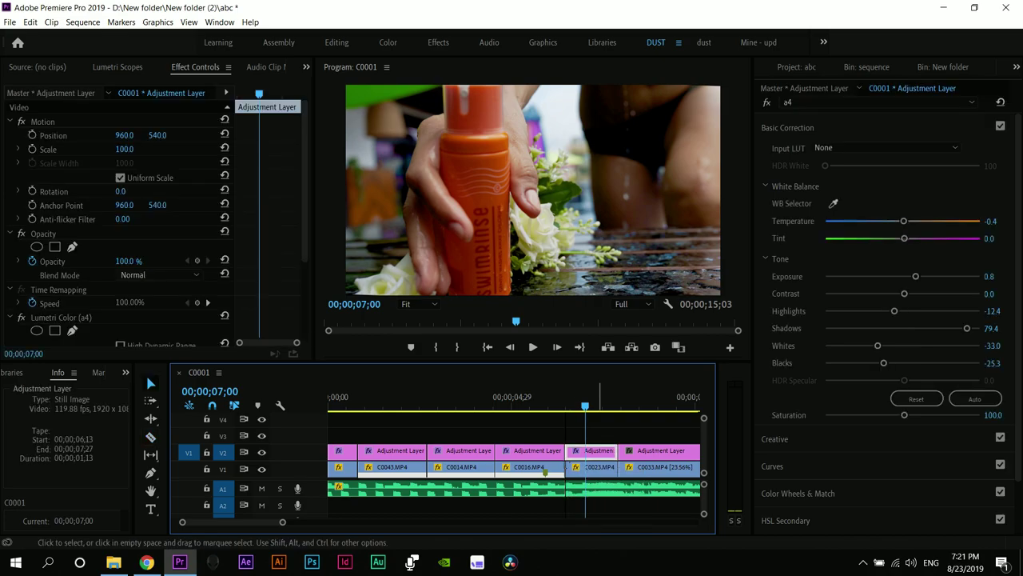
Adjust the segment above C0023.MP4 to Contrast -2.1, Highlights 24.5, Whites 15.9 and Blacks -3.9
{"action": "key", "text": "space"}
{"action": "key", "text": "space"}
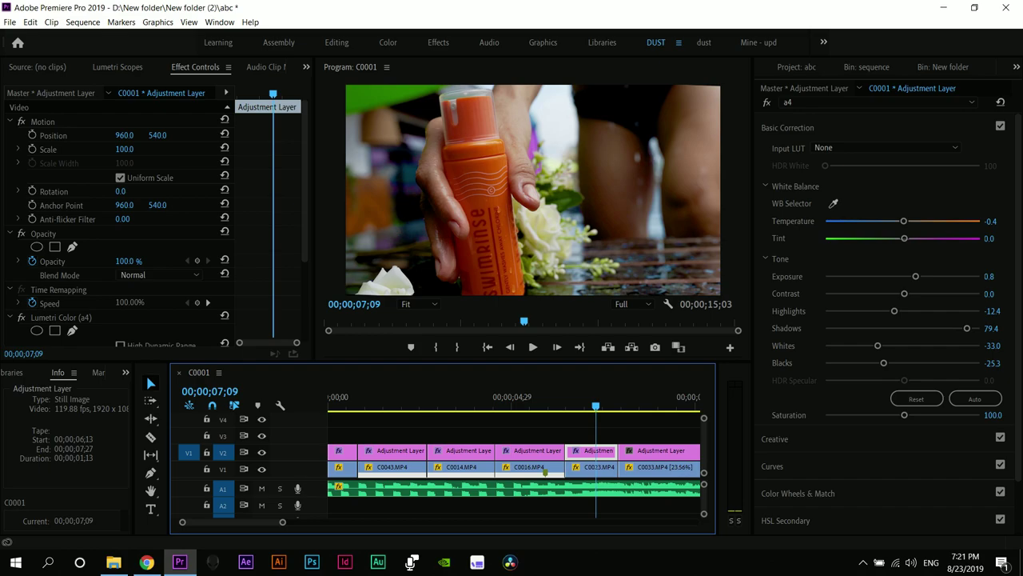
{"action": "left_click_drag", "start_coordinate": [566, 399], "coordinate": [570, 400]}
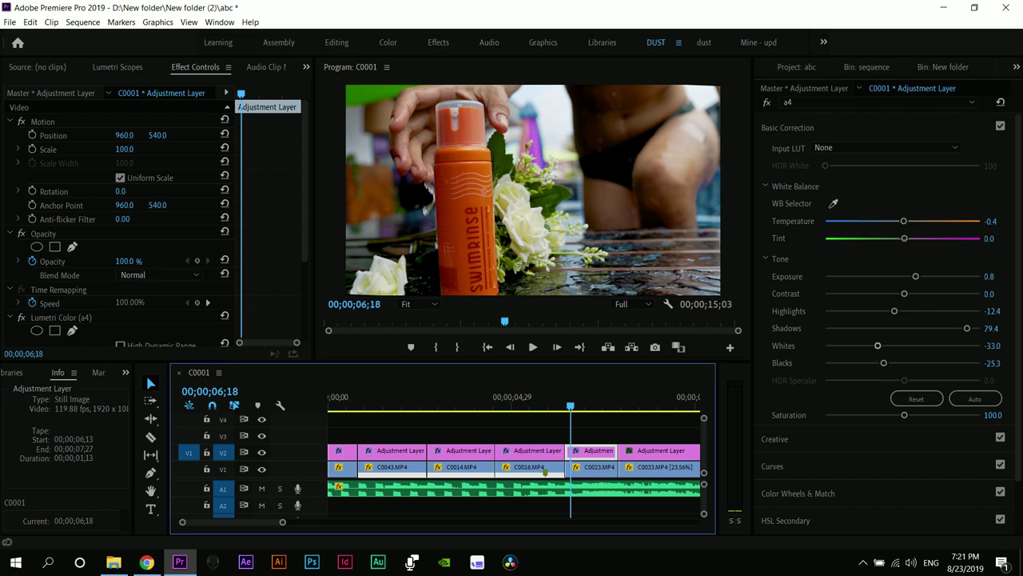
{"action": "left_click_drag", "start_coordinate": [883, 362], "coordinate": [915, 345]}
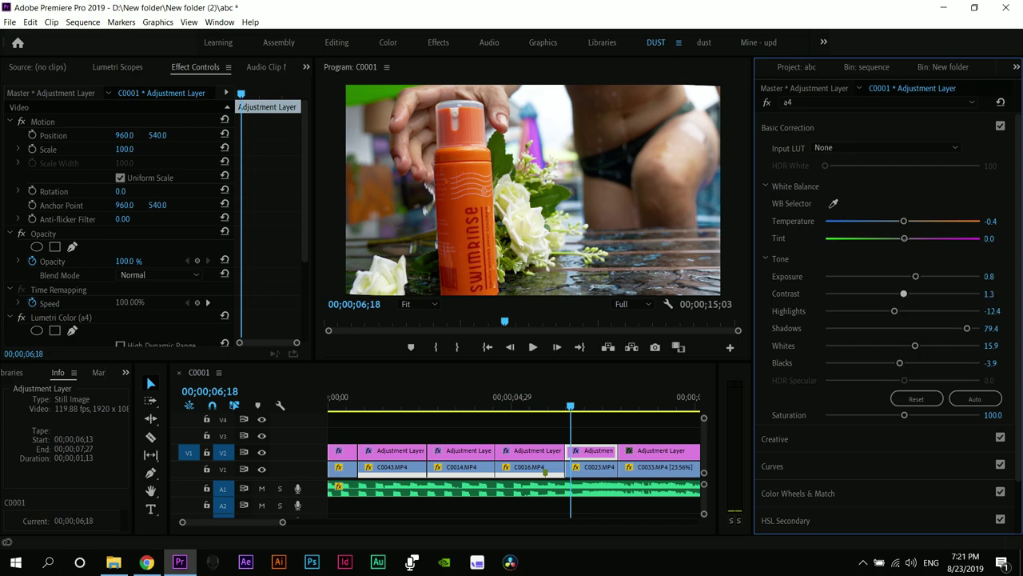
{"action": "left_click_drag", "start_coordinate": [904, 293], "coordinate": [922, 310]}
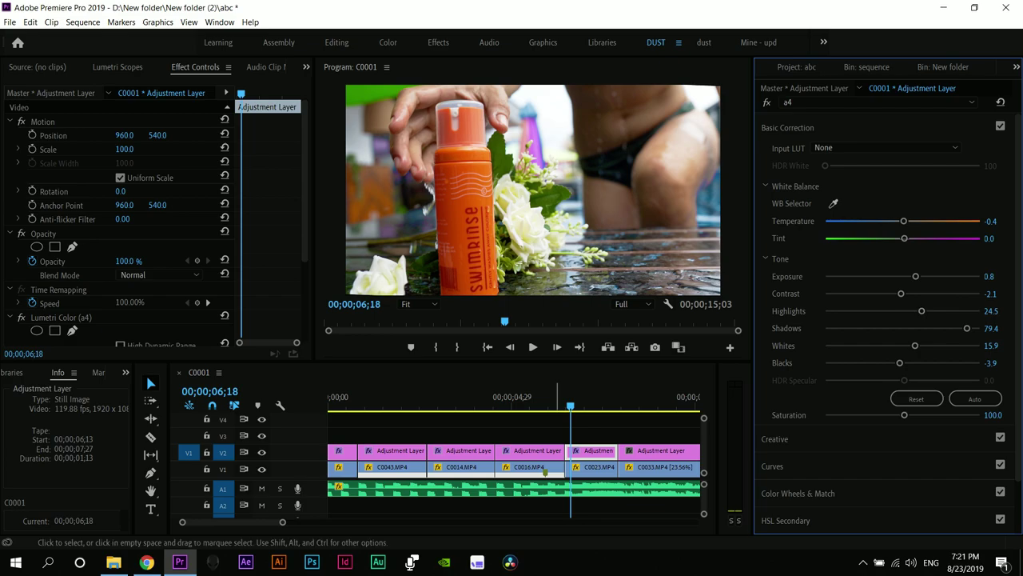
Scrub through C0023.MP4 and play on into C0033.MP4 to check the grade
{"action": "left_click_drag", "start_coordinate": [571, 403], "coordinate": [603, 403]}
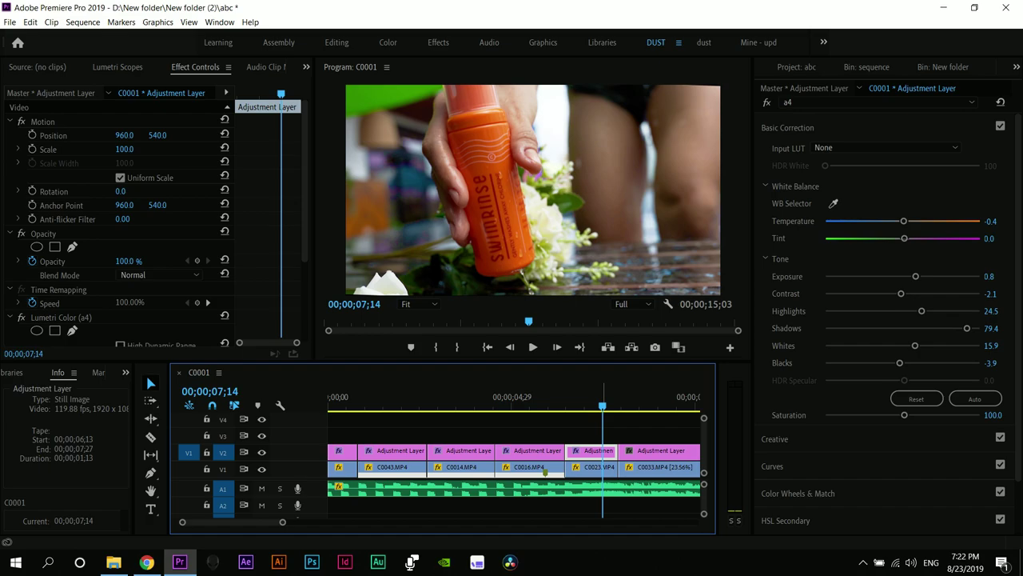
{"action": "key", "text": "space"}
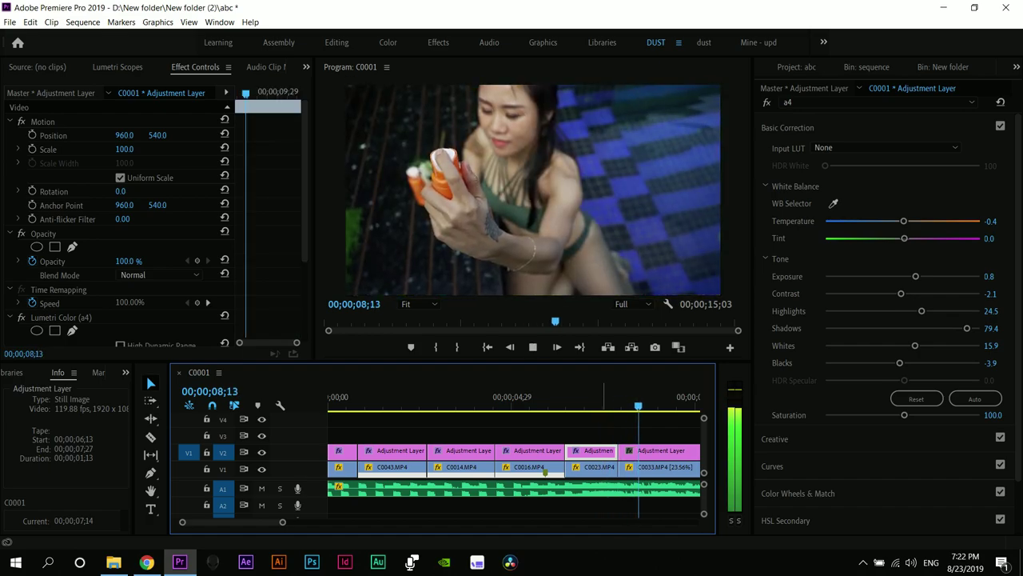
{"action": "key", "text": "space"}
Split the ungraded adjustment layer with the Razor tool at the cut between C0033.MP4 and C0035.MP4
{"action": "scroll", "coordinate": [514, 459], "scroll_direction": "down", "scroll_amount": 3}
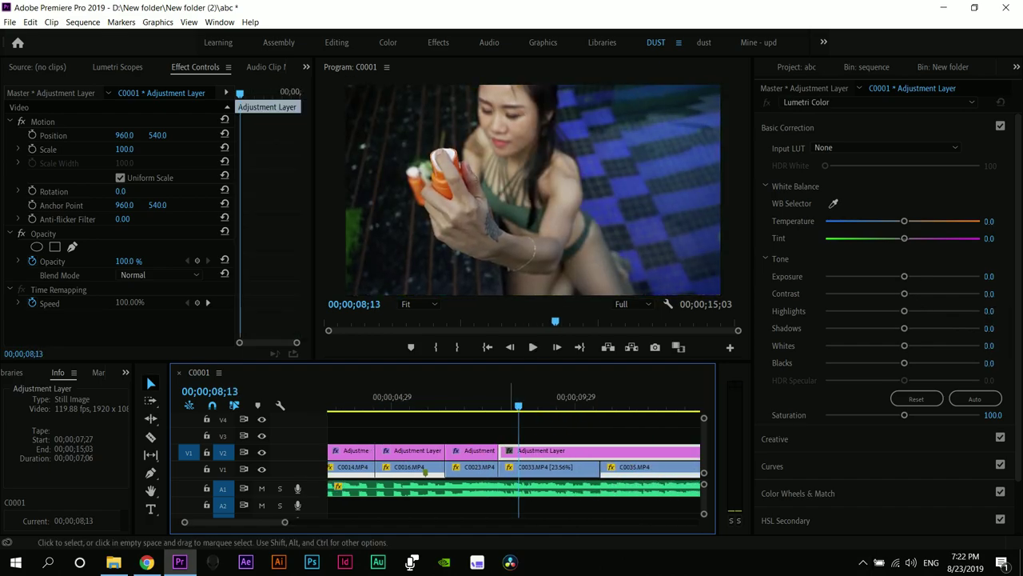
{"action": "left_click_drag", "start_coordinate": [502, 450], "coordinate": [502, 453]}
{"action": "key", "text": "c"}
{"action": "left_click", "coordinate": [601, 452]}
{"action": "key", "text": "v"}
Copy the Lumetri Color (a4) effect from the adjustment layer segment above C0016.MP4
{"action": "left_click", "coordinate": [412, 404]}
{"action": "left_click", "coordinate": [412, 450]}
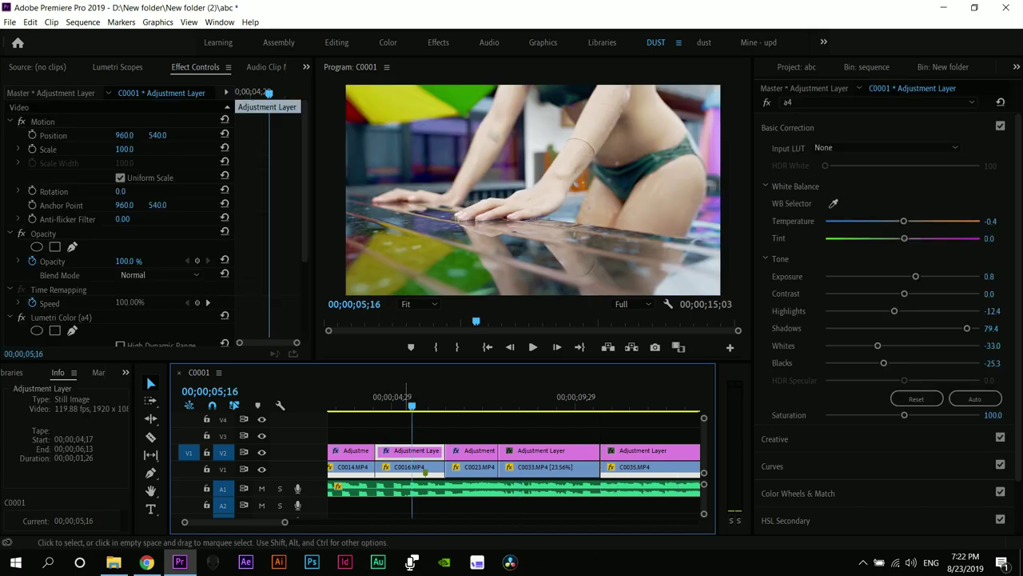
{"action": "right_click", "coordinate": [46, 317]}
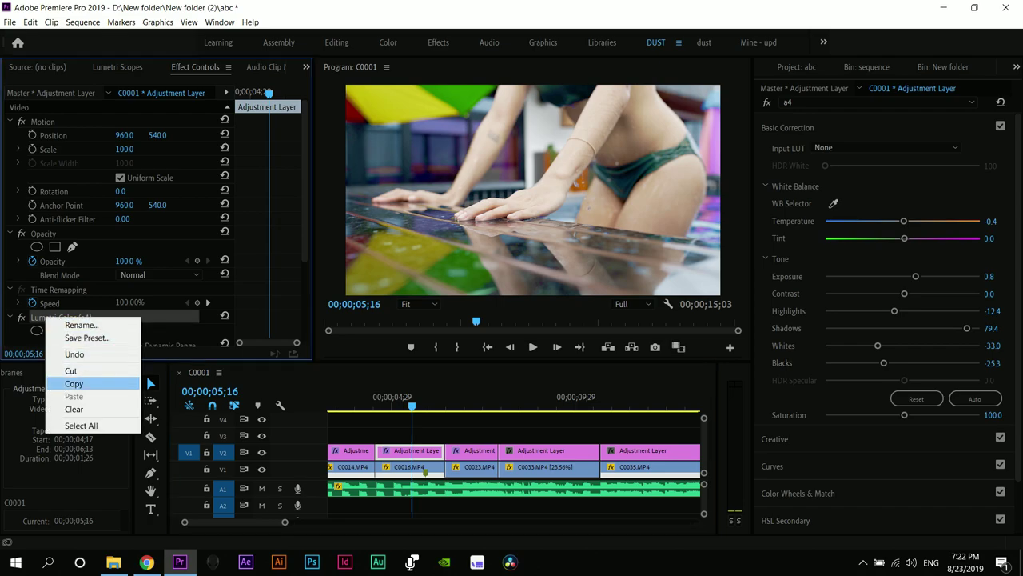
{"action": "left_click", "coordinate": [73, 383]}
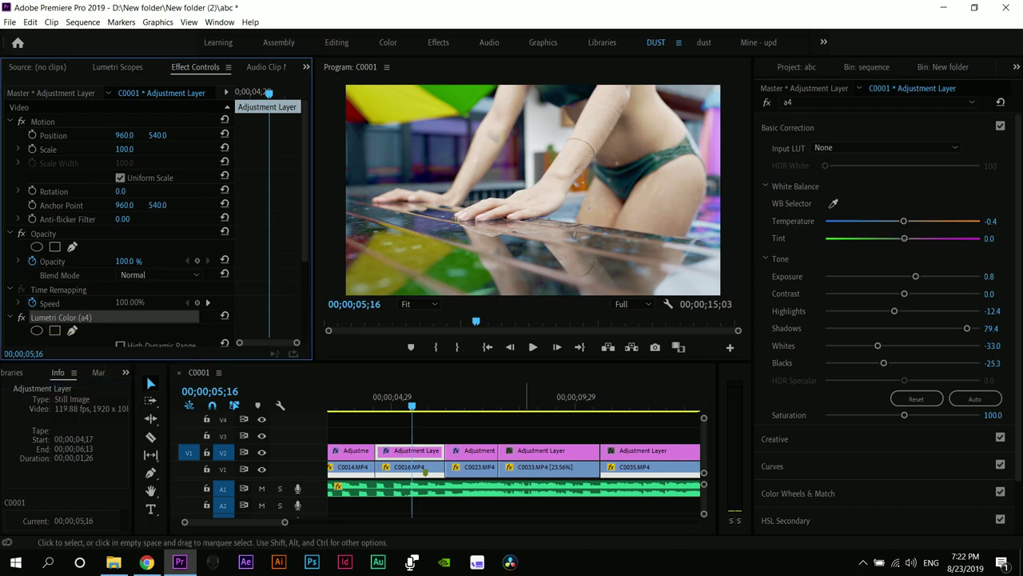
Paste the copied Lumetri Color (a4) effect onto the adjustment layer segment above C0033.MP4
{"action": "left_click", "coordinate": [524, 402]}
{"action": "right_click", "coordinate": [538, 451]}
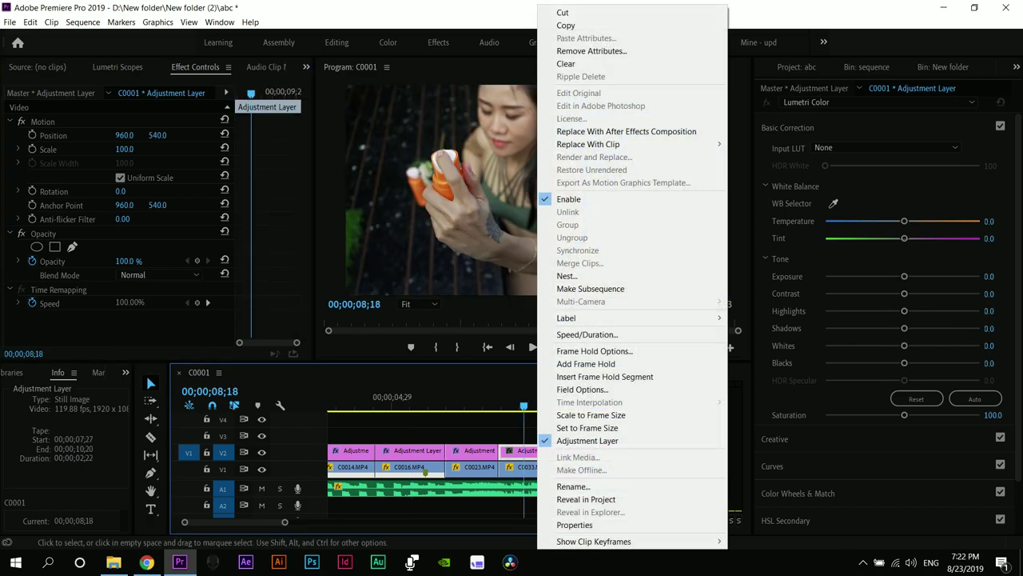
{"action": "left_click", "coordinate": [537, 452]}
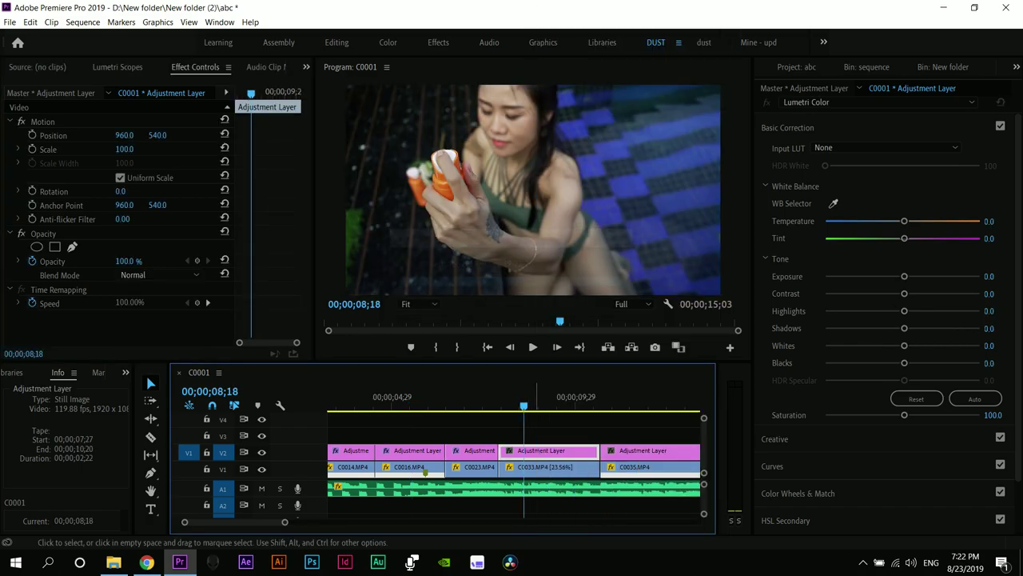
{"action": "right_click", "coordinate": [533, 450]}
{"action": "key", "text": "Escape"}
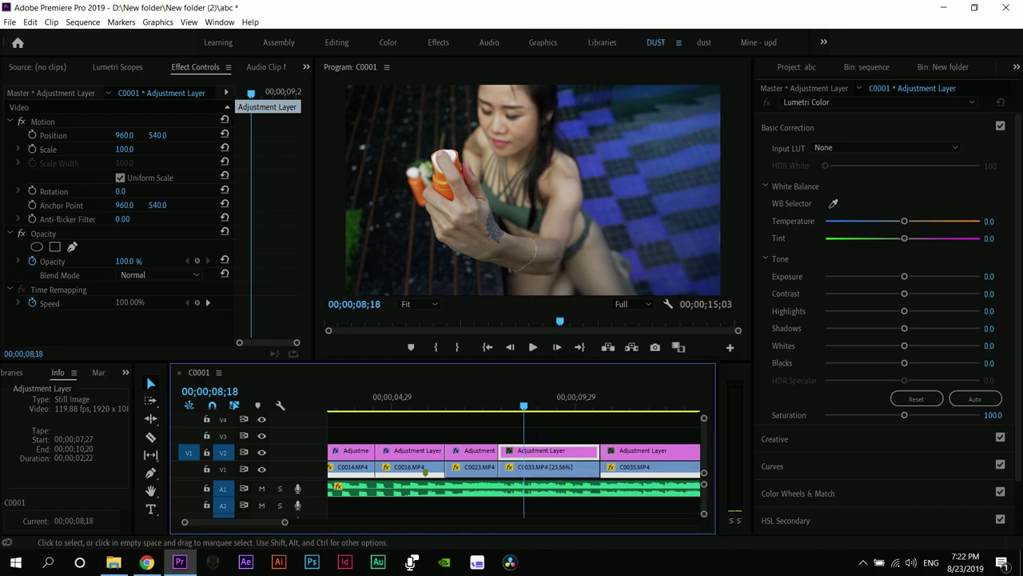
{"action": "right_click", "coordinate": [68, 326]}
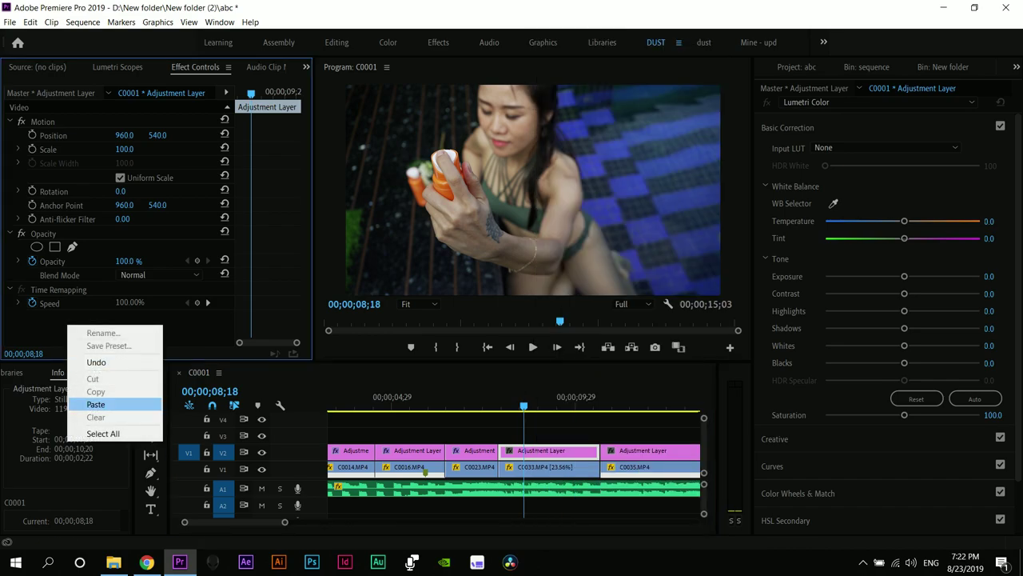
{"action": "left_click", "coordinate": [96, 404]}
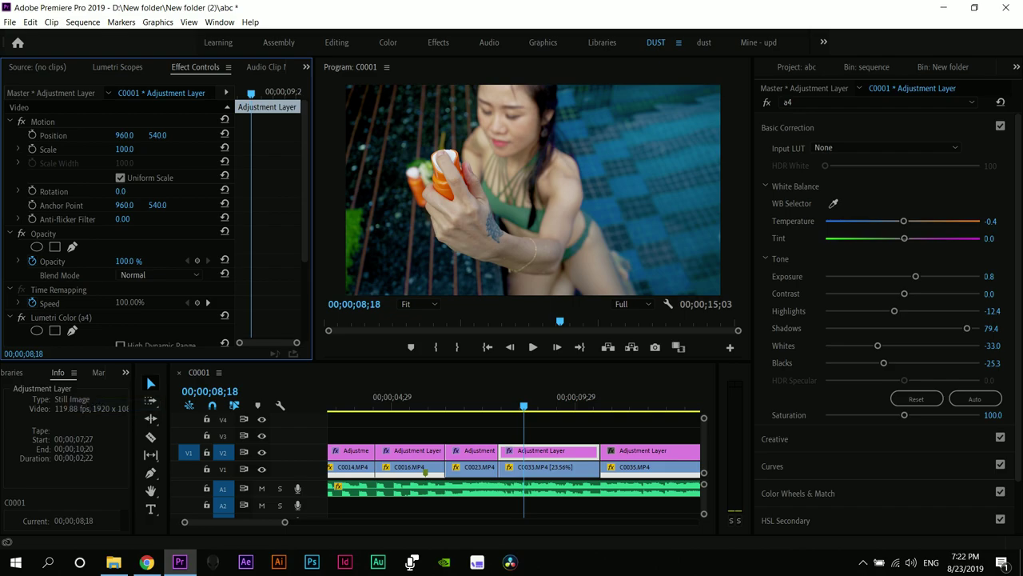
Set Exposure to 1.1 on the segment above C0033.MP4 and play through the clip to check it
{"action": "left_click_drag", "start_coordinate": [916, 276], "coordinate": [919, 275]}
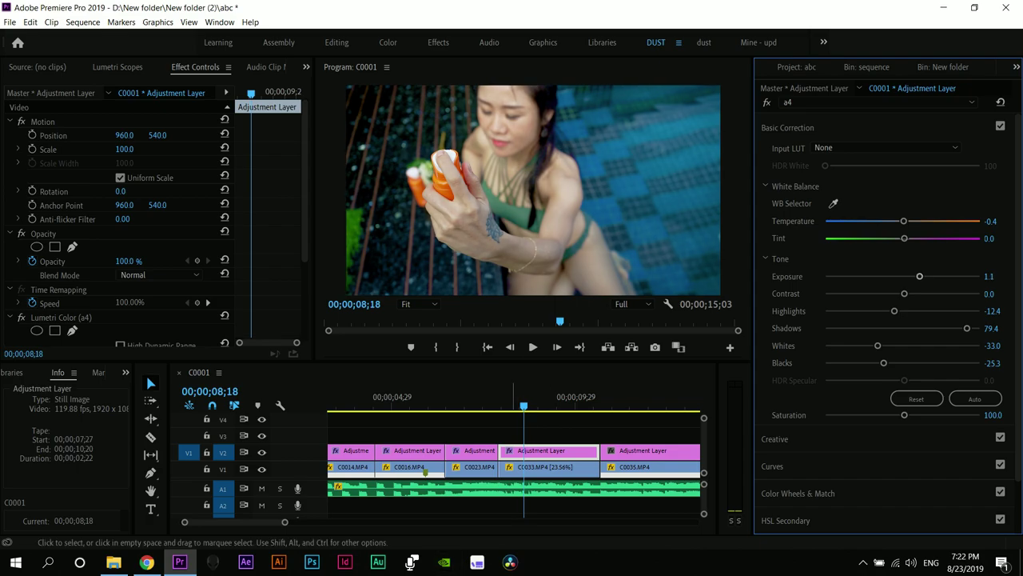
{"action": "key", "text": "space"}
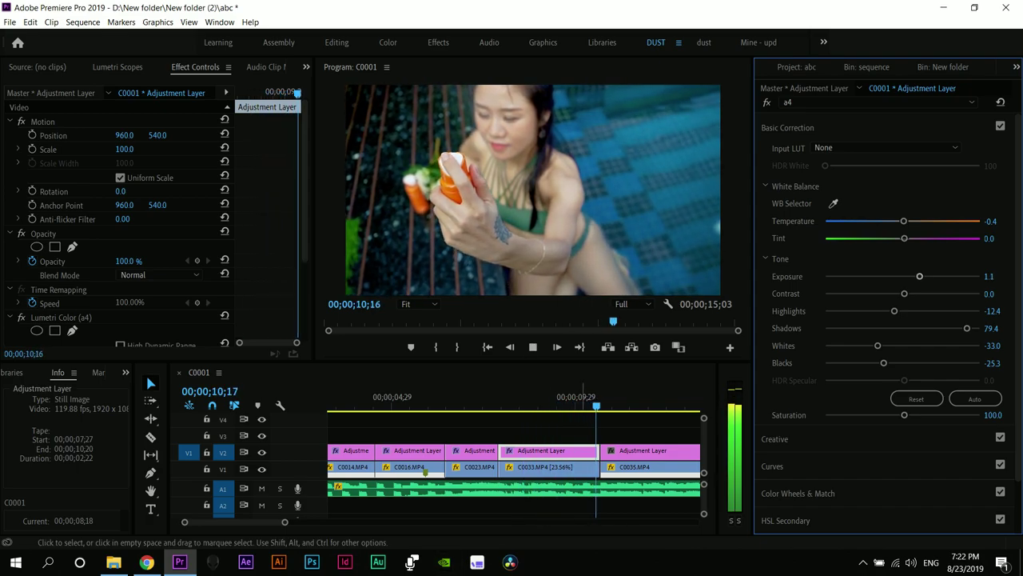
{"action": "key", "text": "space"}
Grade the segment above C0035.MP4 with Contrast 11.6, Highlights 1.3, Shadows 100 and Whites 29.6, leaving Blacks at 0
{"action": "scroll", "coordinate": [516, 460], "scroll_direction": "down", "scroll_amount": 3}
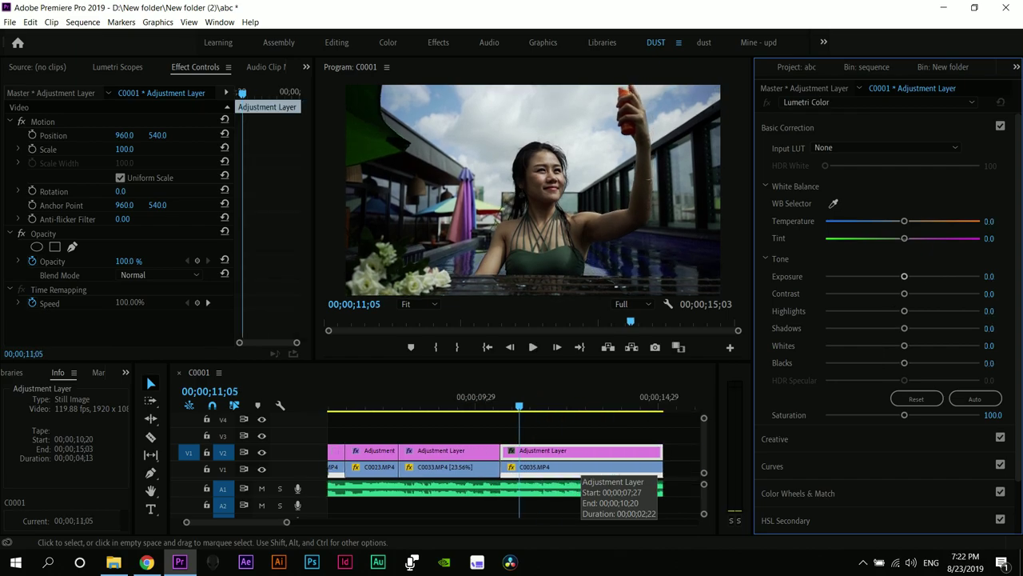
{"action": "left_click", "coordinate": [582, 454]}
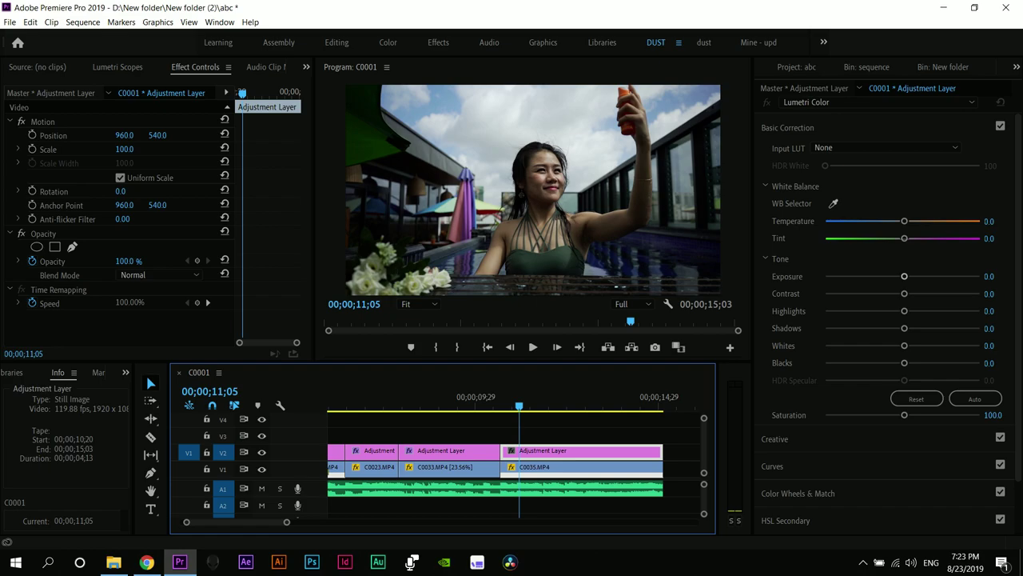
{"action": "mouse_move", "coordinate": [905, 363]}
{"action": "left_mouse_down"}
{"action": "mouse_move", "coordinate": [957, 363]}
{"action": "mouse_move", "coordinate": [825, 363]}
{"action": "mouse_move", "coordinate": [904, 363]}
{"action": "left_mouse_up"}
{"action": "double_click", "coordinate": [909, 363]}
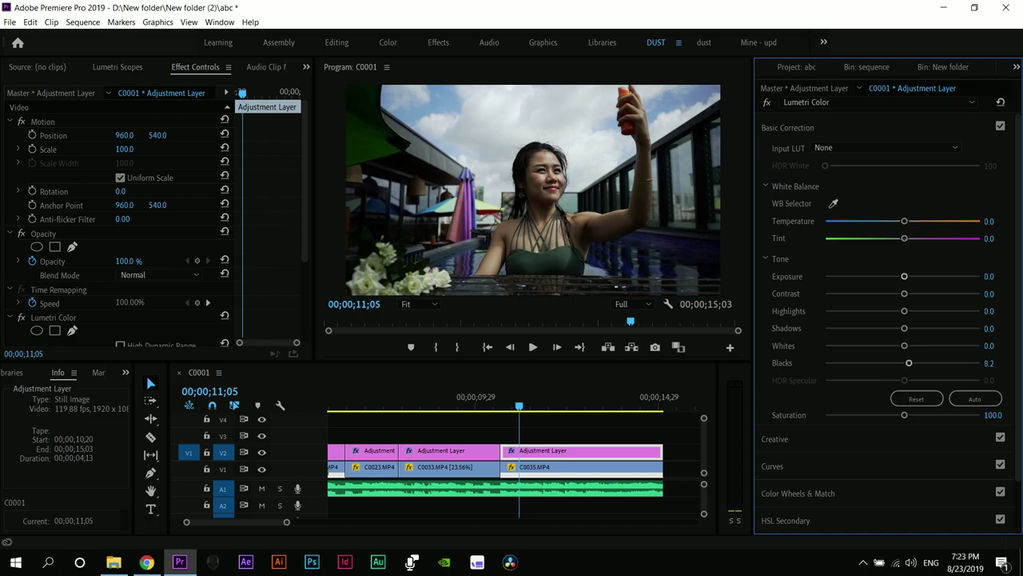
{"action": "left_click_drag", "start_coordinate": [904, 328], "coordinate": [980, 328]}
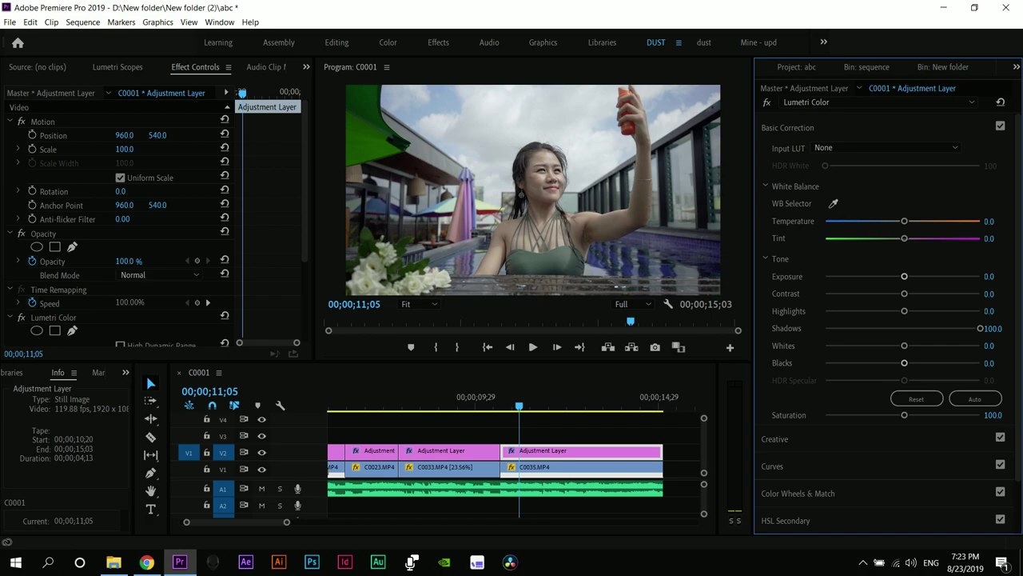
{"action": "mouse_move", "coordinate": [904, 311]}
{"action": "left_mouse_down"}
{"action": "mouse_move", "coordinate": [921, 310]}
{"action": "mouse_move", "coordinate": [909, 310]}
{"action": "left_mouse_up"}
{"action": "left_click_drag", "start_coordinate": [904, 346], "coordinate": [926, 345]}
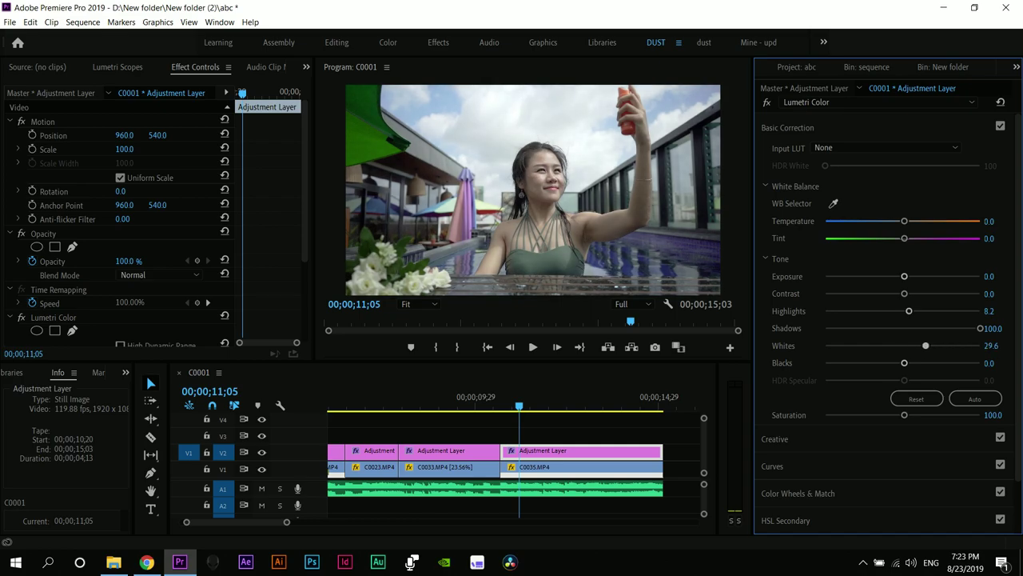
{"action": "left_click_drag", "start_coordinate": [909, 310], "coordinate": [911, 293]}
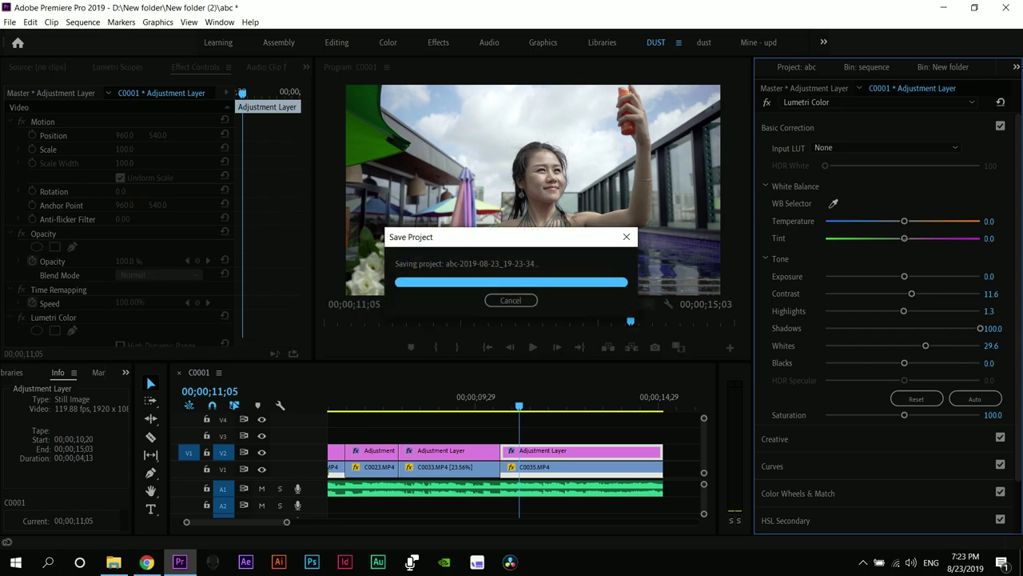
Set the Creative adjustments of the segment above C0035.MP4 to Faded Film 15.5 and Vibrance 86.3
{"action": "left_click", "coordinate": [814, 439]}
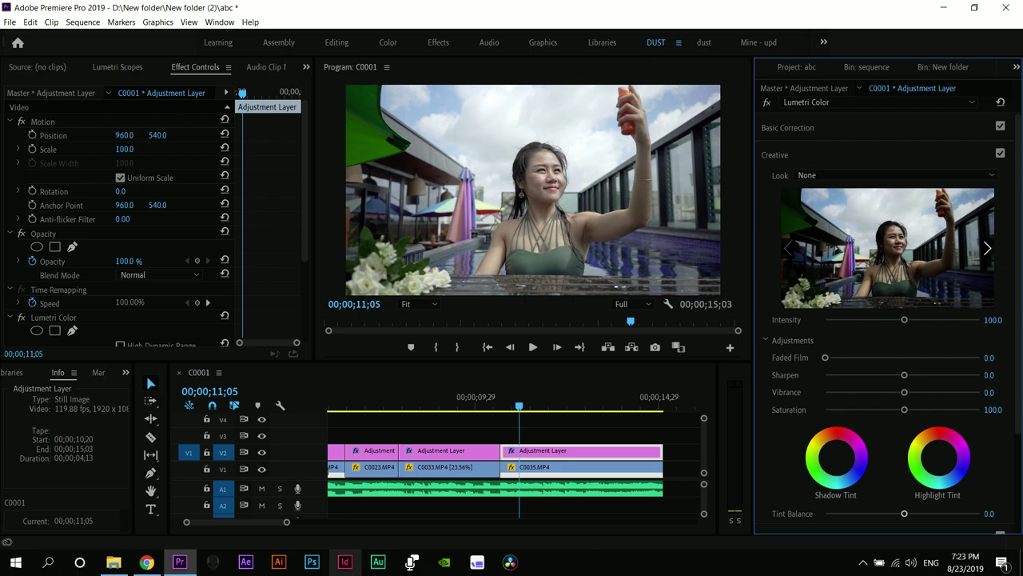
{"action": "mouse_move", "coordinate": [114, 562]}
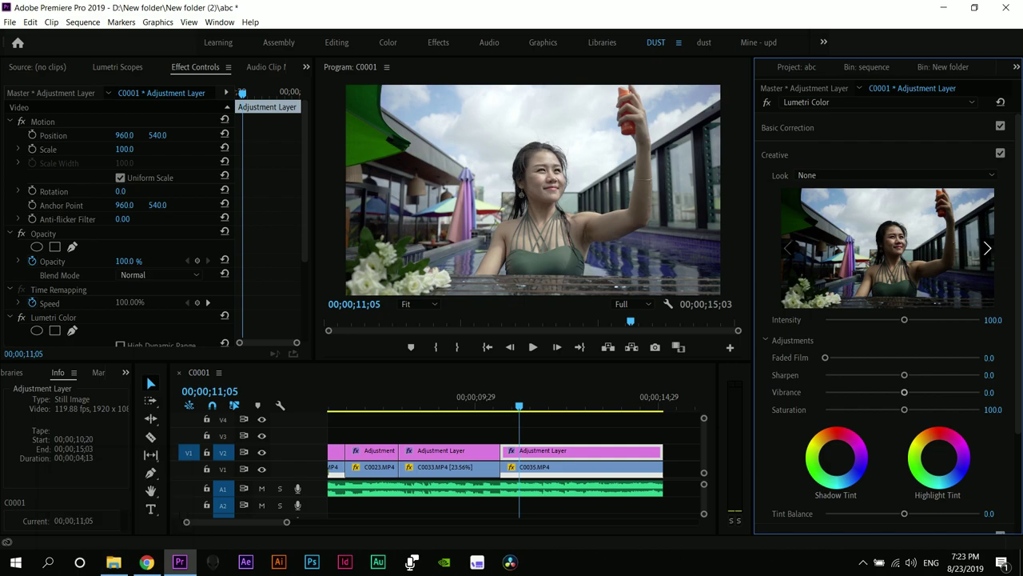
{"action": "left_click_drag", "start_coordinate": [904, 392], "coordinate": [969, 392]}
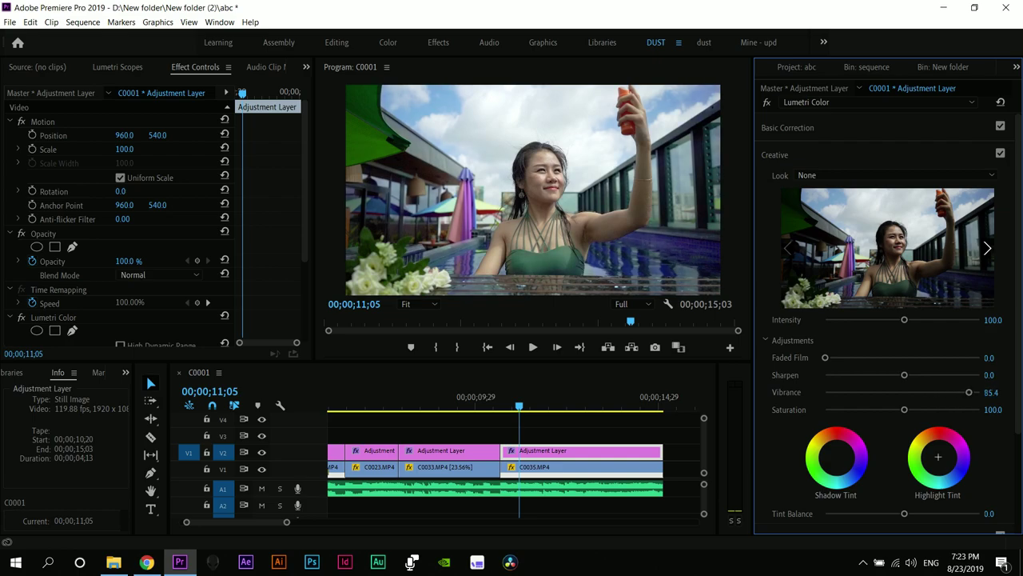
{"action": "left_click_drag", "start_coordinate": [825, 357], "coordinate": [849, 357]}
{"action": "left_click_drag", "start_coordinate": [969, 392], "coordinate": [980, 391]}
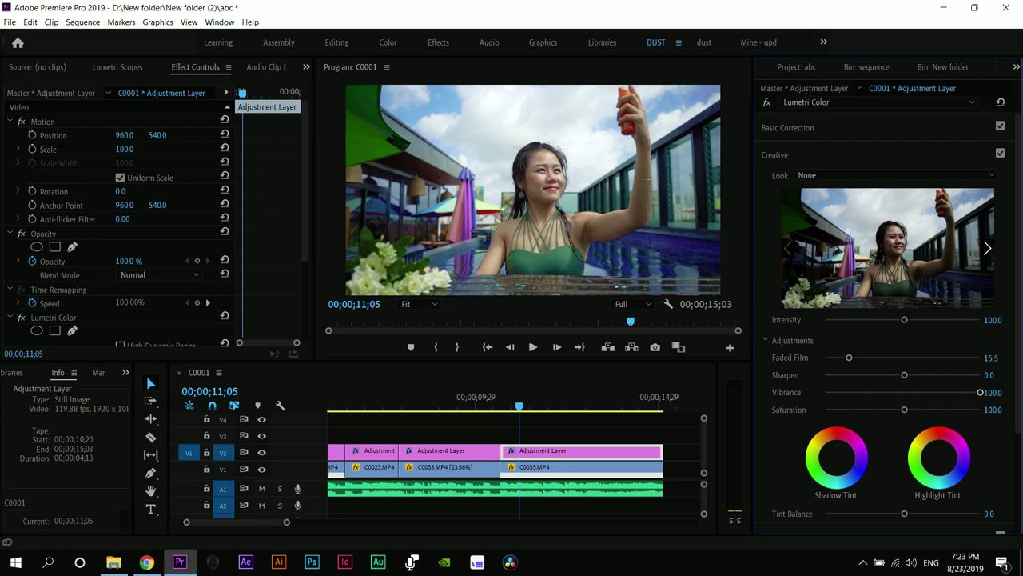
{"action": "left_click_drag", "start_coordinate": [980, 391], "coordinate": [970, 391]}
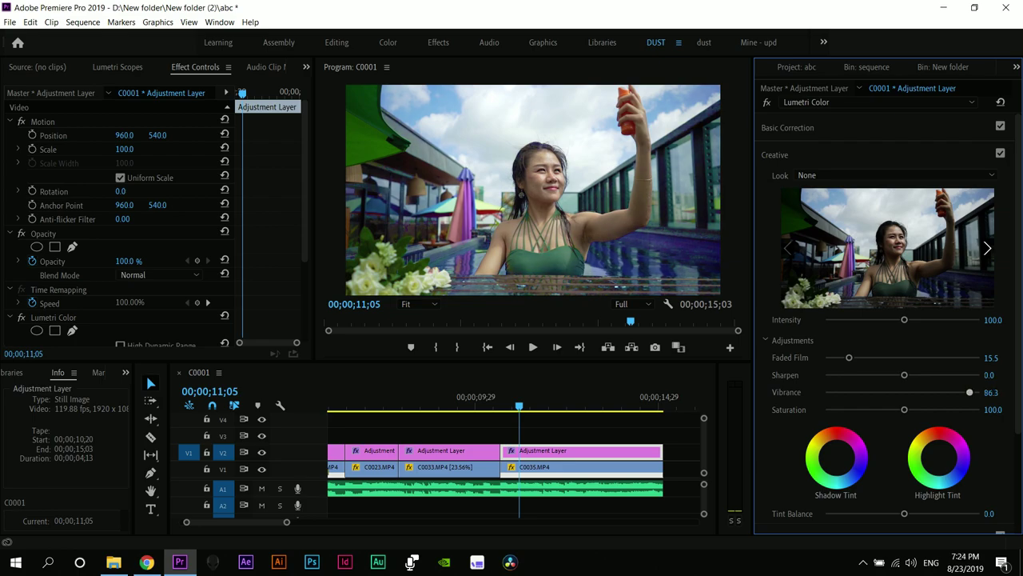
Raise the blues slightly in the Hue vs Hue curve and lower them slightly in Hue vs Sat, anchored at cyan and violet
{"action": "scroll", "coordinate": [888, 320], "scroll_direction": "down", "scroll_amount": 2}
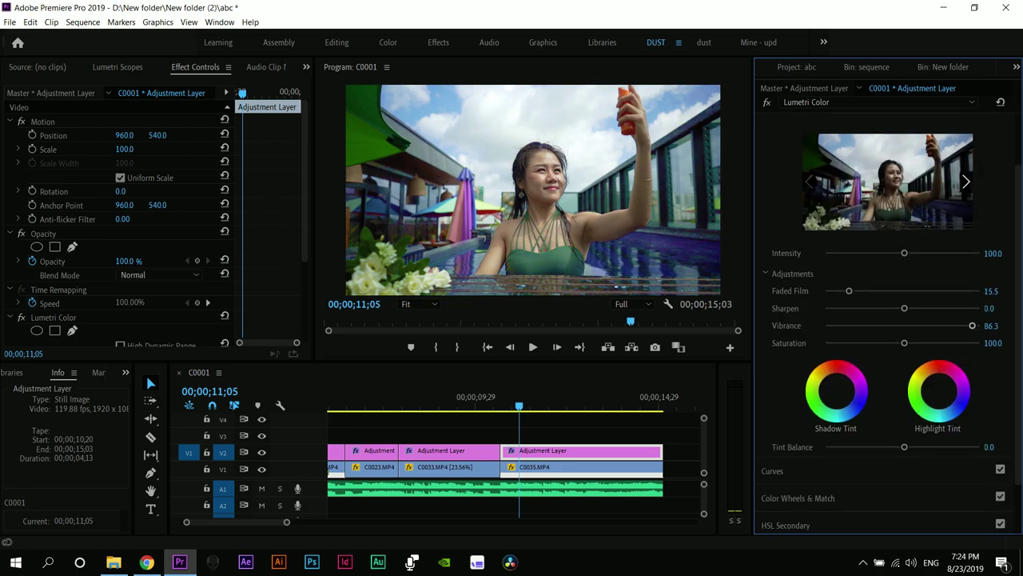
{"action": "left_click", "coordinate": [773, 471]}
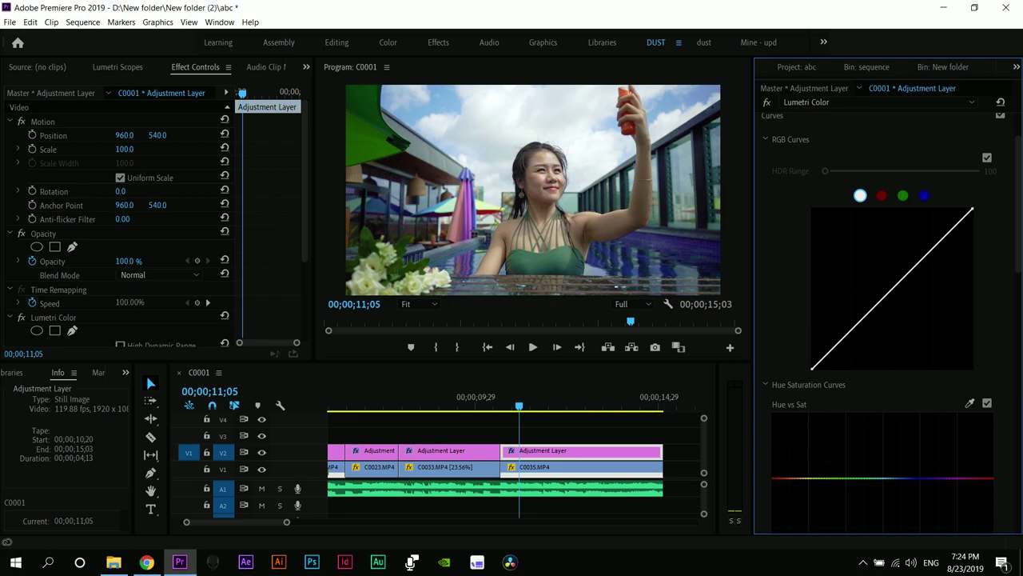
{"action": "scroll", "coordinate": [887, 320], "scroll_direction": "down", "scroll_amount": 3}
{"action": "left_click", "coordinate": [893, 470]}
{"action": "left_click", "coordinate": [935, 470]}
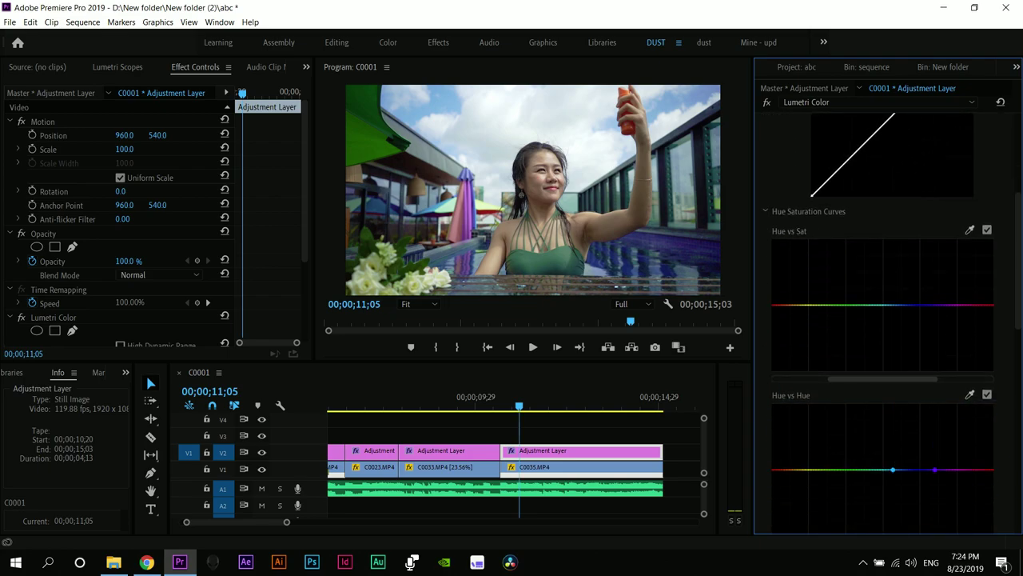
{"action": "left_click_drag", "start_coordinate": [916, 470], "coordinate": [916, 462]}
{"action": "left_click", "coordinate": [892, 304]}
{"action": "mouse_move", "coordinate": [920, 304]}
{"action": "left_mouse_down"}
{"action": "mouse_move", "coordinate": [919, 294]}
{"action": "mouse_move", "coordinate": [913, 352]}
{"action": "mouse_move", "coordinate": [916, 310]}
{"action": "left_mouse_up"}
Lift and clip the black point of the white RGB curve slightly, and play C0035.MP4 to check the grade
{"action": "scroll", "coordinate": [884, 304], "scroll_direction": "up", "scroll_amount": 3}
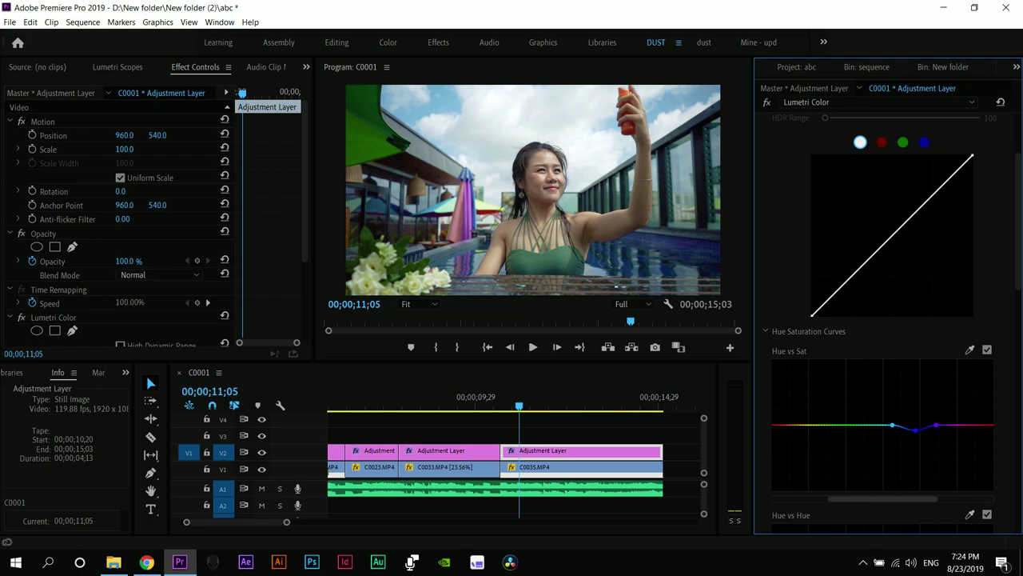
{"action": "left_click_drag", "start_coordinate": [812, 315], "coordinate": [822, 305]}
{"action": "scroll", "coordinate": [888, 319], "scroll_direction": "up", "scroll_amount": 3}
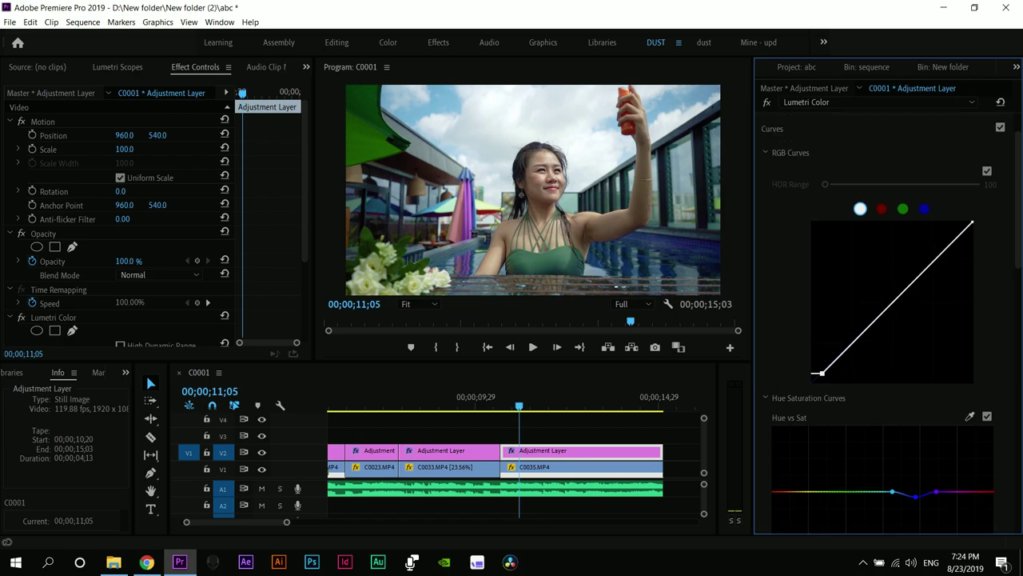
{"action": "key", "text": "space"}
{"action": "key", "text": "space"}
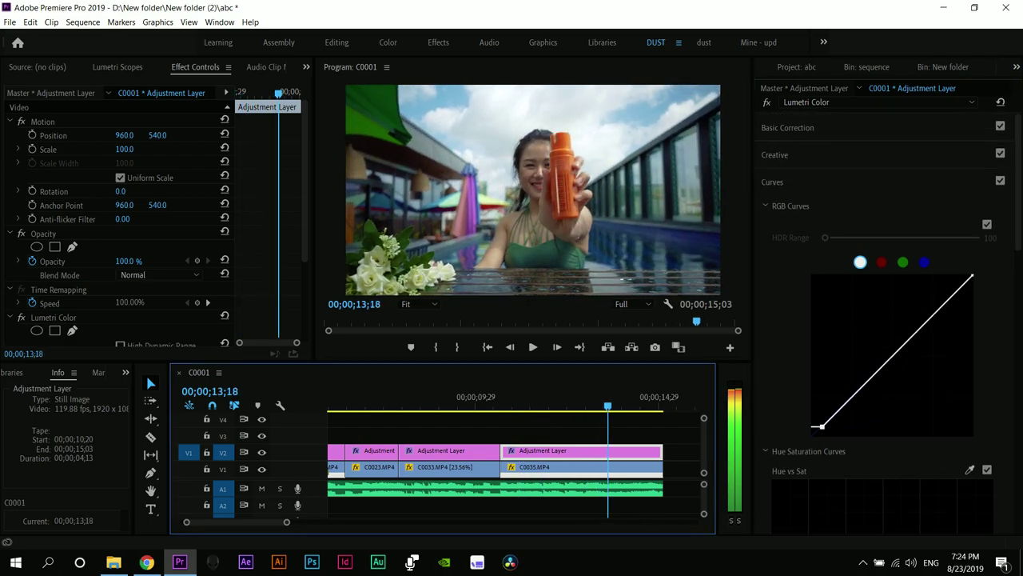
Sample the orange bottle for the Hue vs Sat curve, boost its red-orange saturation and widen the affected range toward magenta
{"action": "scroll", "coordinate": [879, 320], "scroll_direction": "down", "scroll_amount": 5}
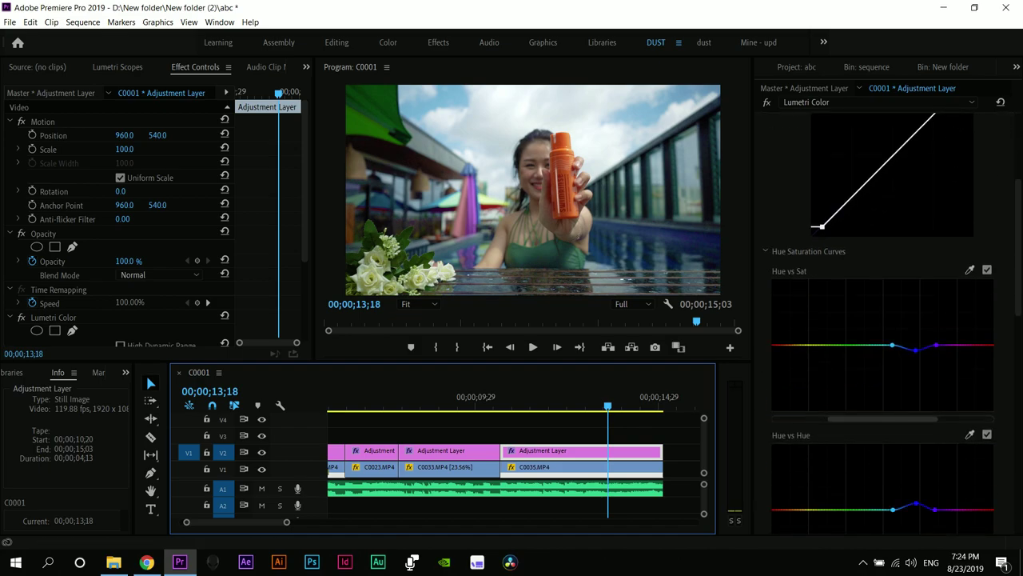
{"action": "left_click", "coordinate": [969, 270]}
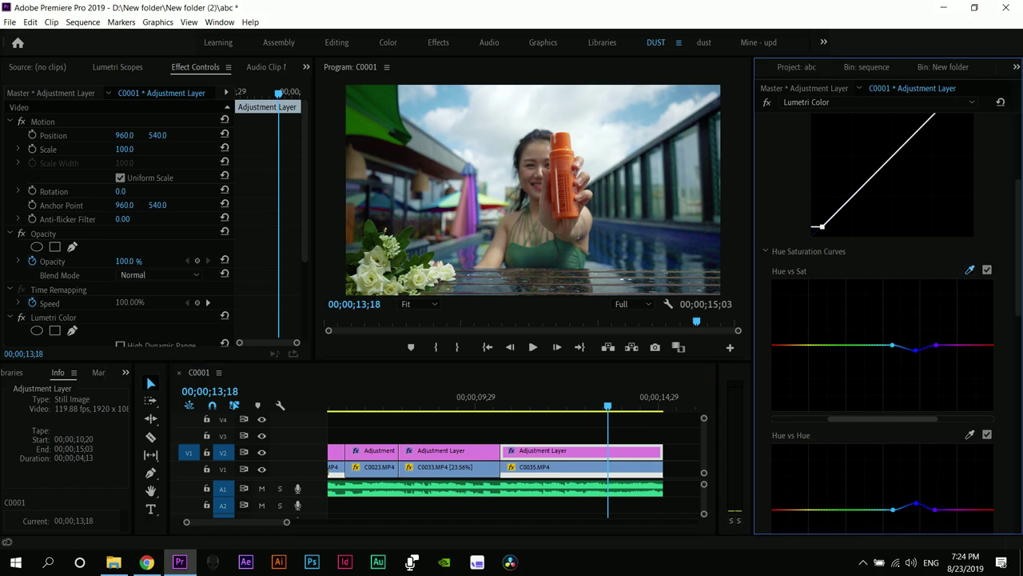
{"action": "left_click", "coordinate": [564, 191]}
{"action": "left_click_drag", "start_coordinate": [777, 345], "coordinate": [780, 318]}
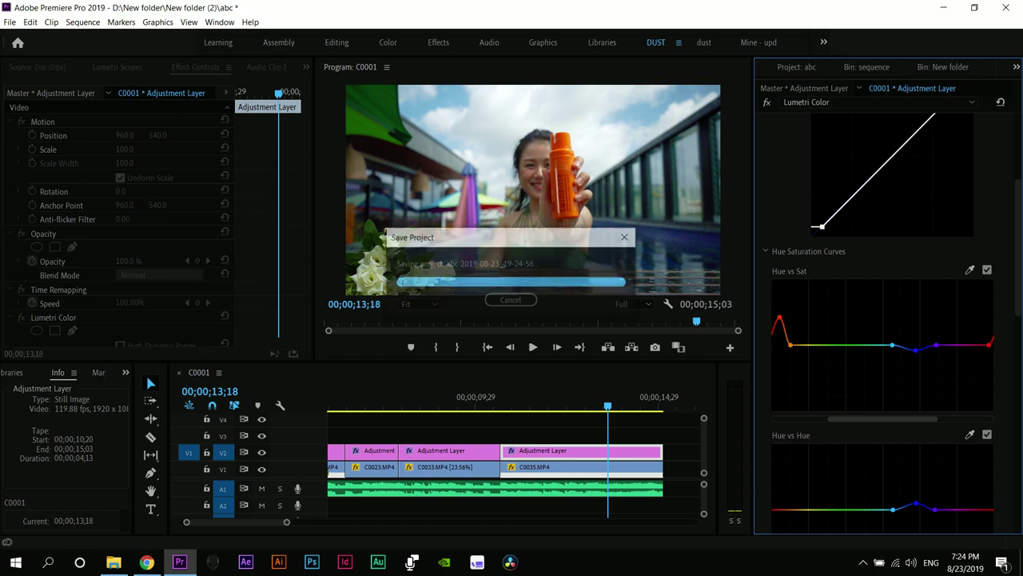
{"action": "left_click_drag", "start_coordinate": [988, 344], "coordinate": [976, 344]}
{"action": "left_click_drag", "start_coordinate": [779, 317], "coordinate": [775, 325]}
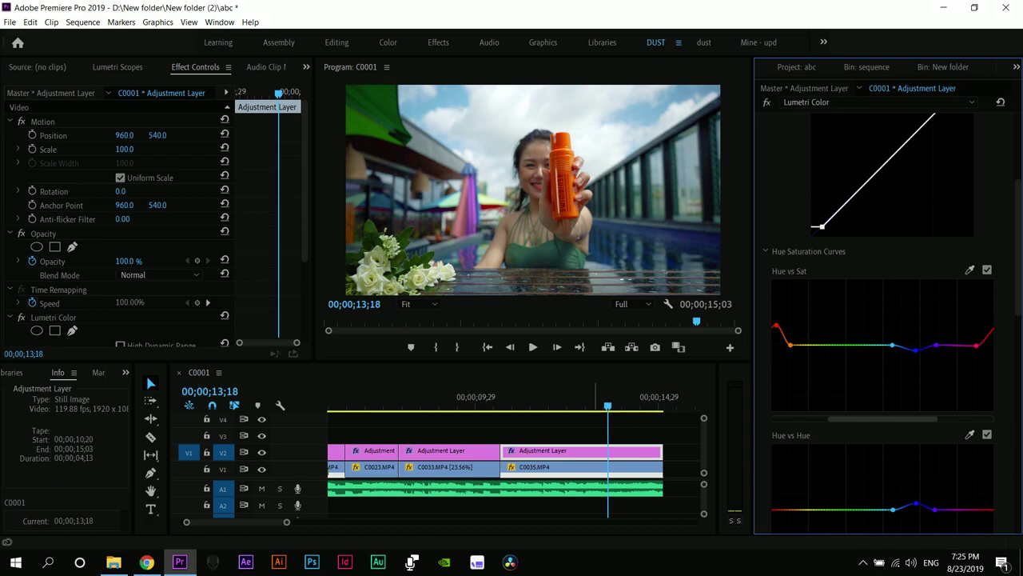
Return to the sequence start and compare the picture with and without the V2 adjustment layers, leaving them visible
{"action": "key", "text": "space"}
{"action": "left_click_drag", "start_coordinate": [636, 406], "coordinate": [323, 406]}
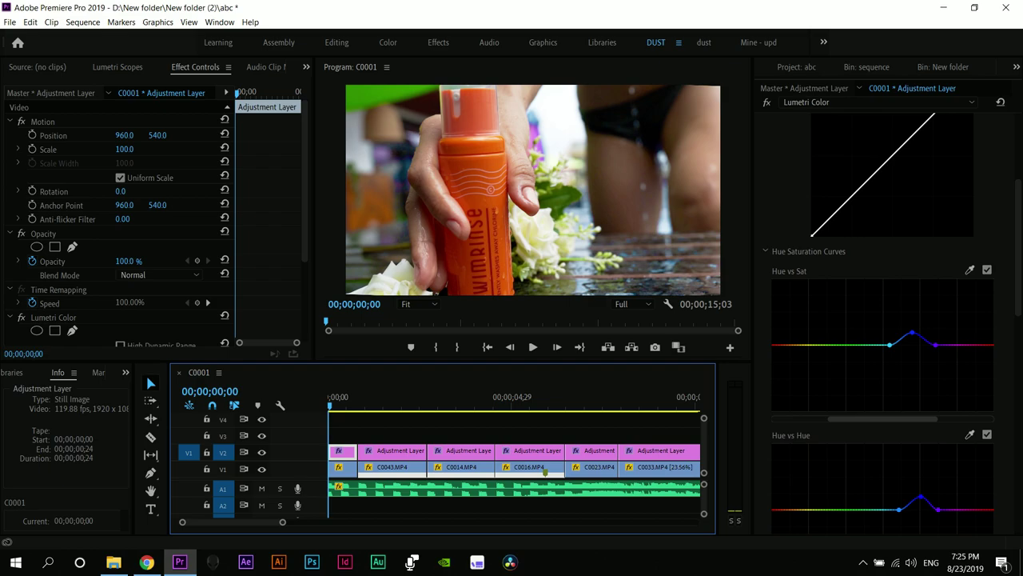
{"action": "left_click", "coordinate": [261, 452]}
{"action": "left_click", "coordinate": [262, 452]}
{"action": "left_click", "coordinate": [261, 452]}
{"action": "left_click", "coordinate": [261, 452]}
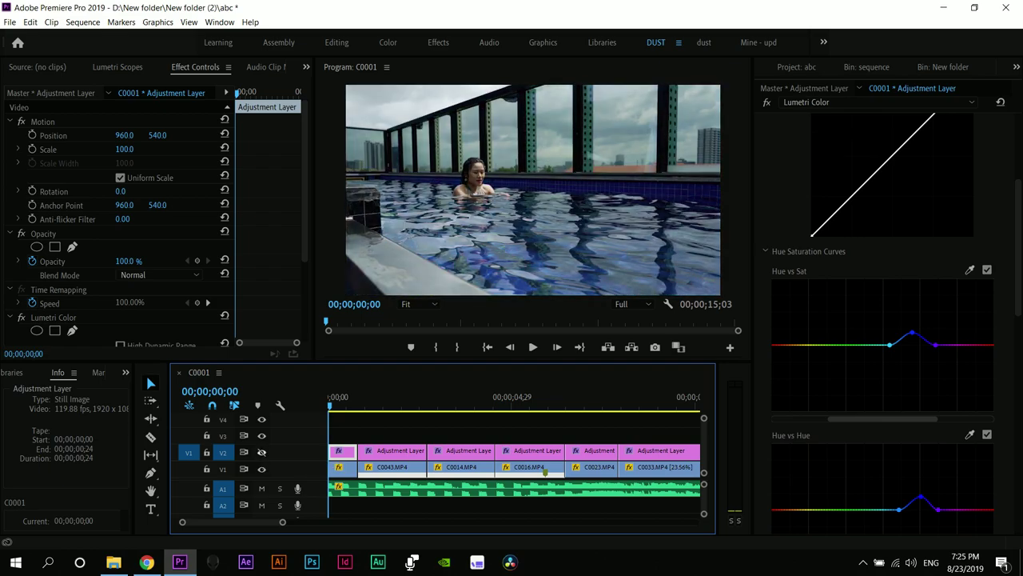
{"action": "left_click", "coordinate": [262, 452]}
{"action": "left_click", "coordinate": [262, 451]}
{"action": "left_click", "coordinate": [261, 451]}
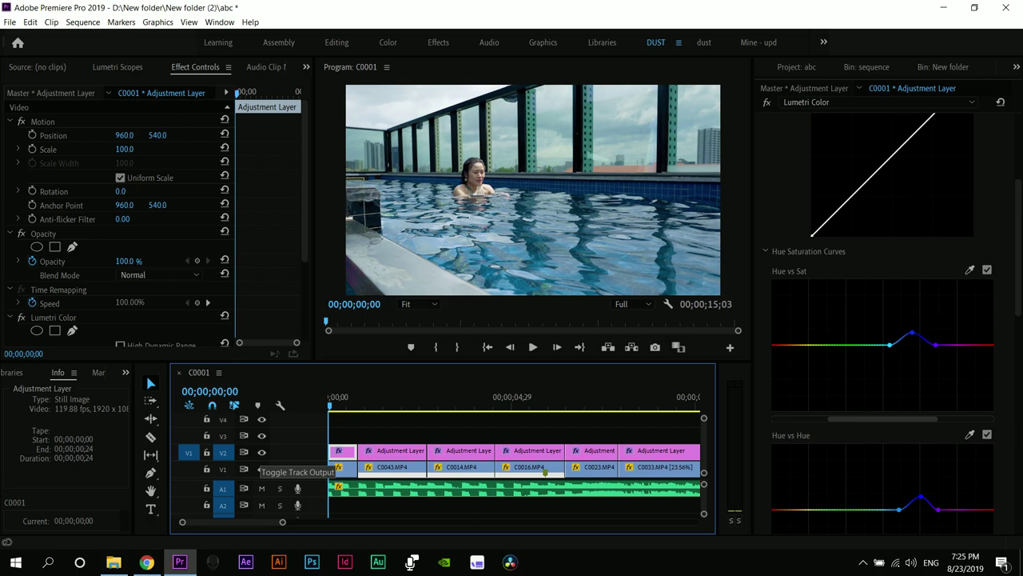
Play the whole C0001 sequence from the start to review the finished grade on every clip
{"action": "key", "text": "minus"}
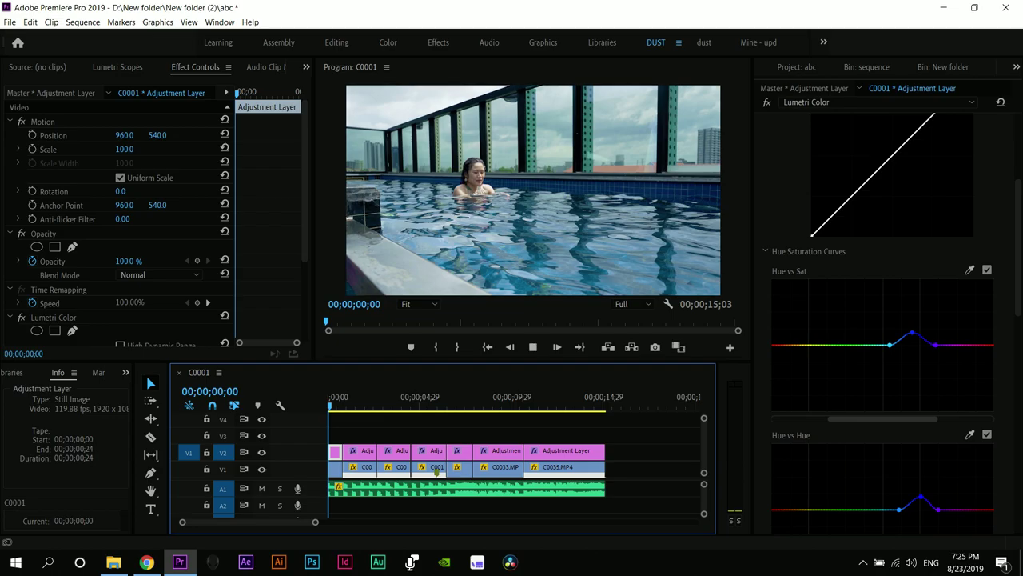
{"action": "key", "text": "space"}
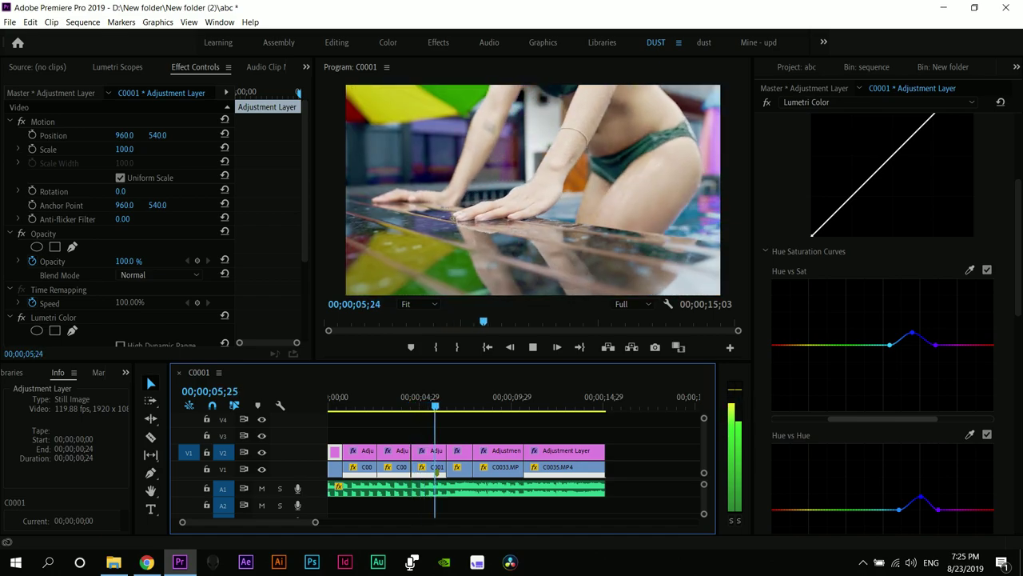
{"action": "key", "text": "space"}
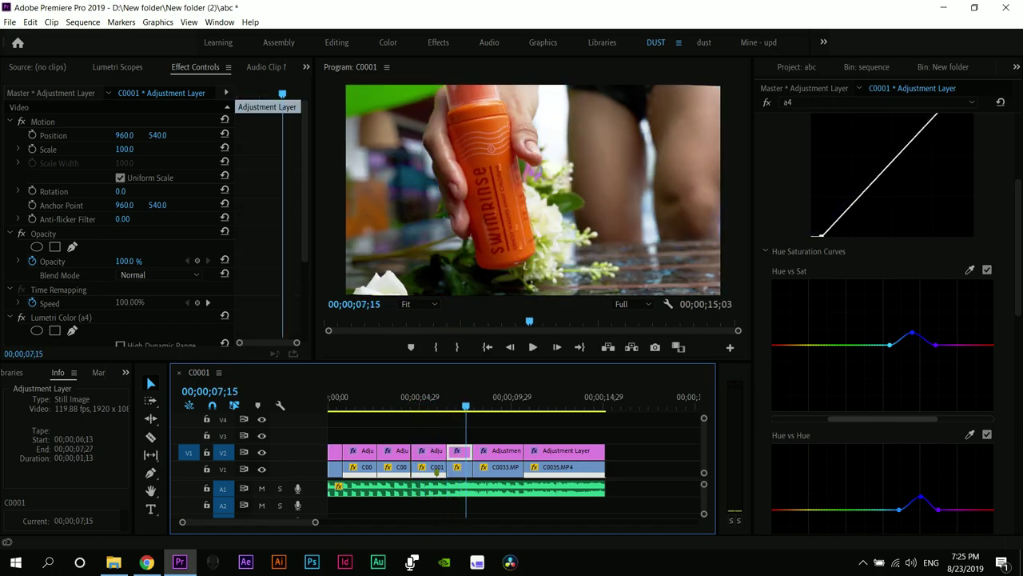
{"action": "key", "text": "space"}
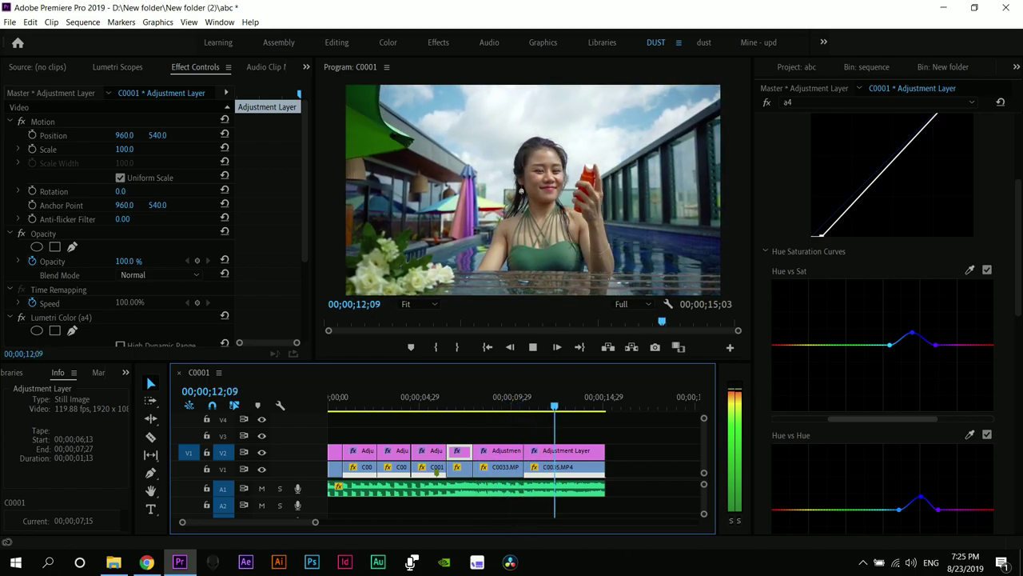
Stop playback, move back within the C0035.MP4 clip and replay a short stretch to check its grade
{"action": "key", "text": "space"}
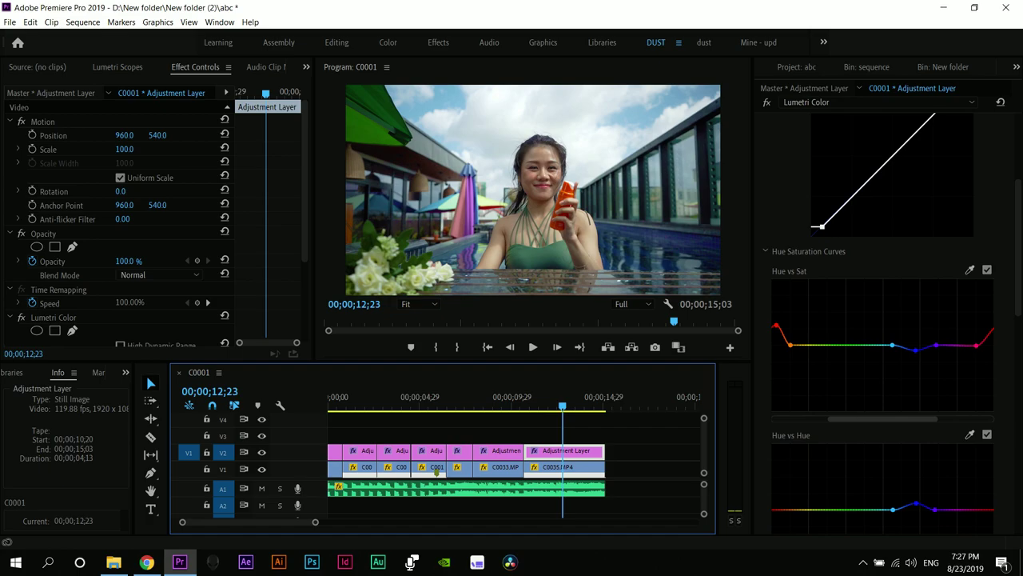
{"action": "left_click_drag", "start_coordinate": [562, 405], "coordinate": [539, 405]}
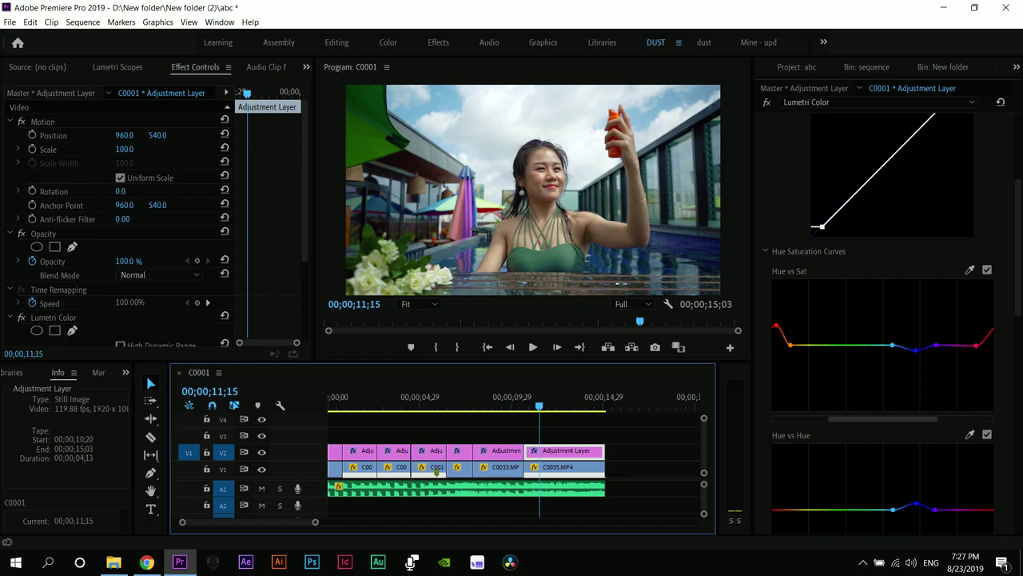
{"action": "key", "text": "space"}
{"action": "key", "text": "space"}
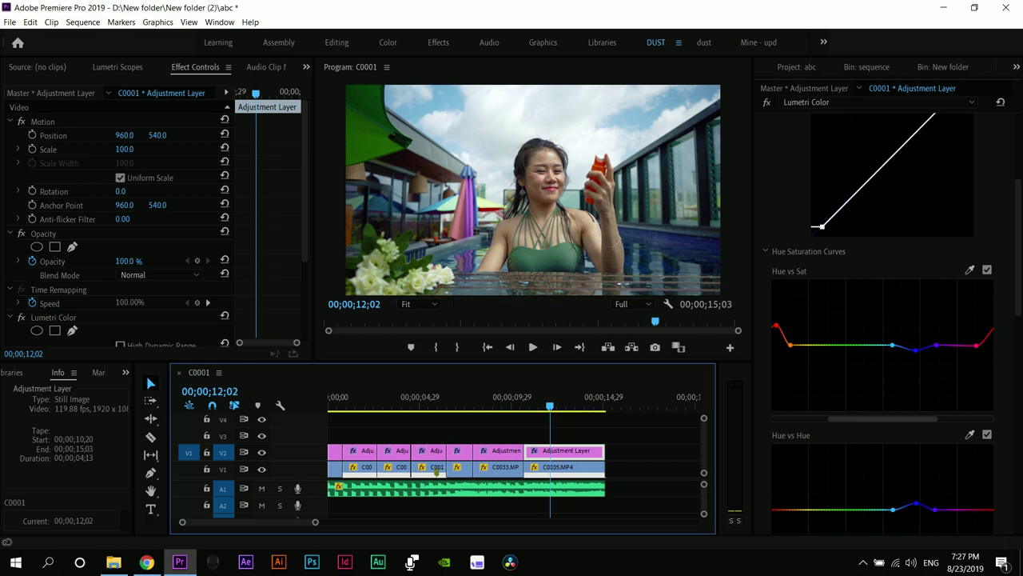
Return to the start of the C0001 sequence, select all the clips on V1 and clear the selection again
{"action": "key", "text": "minus"}
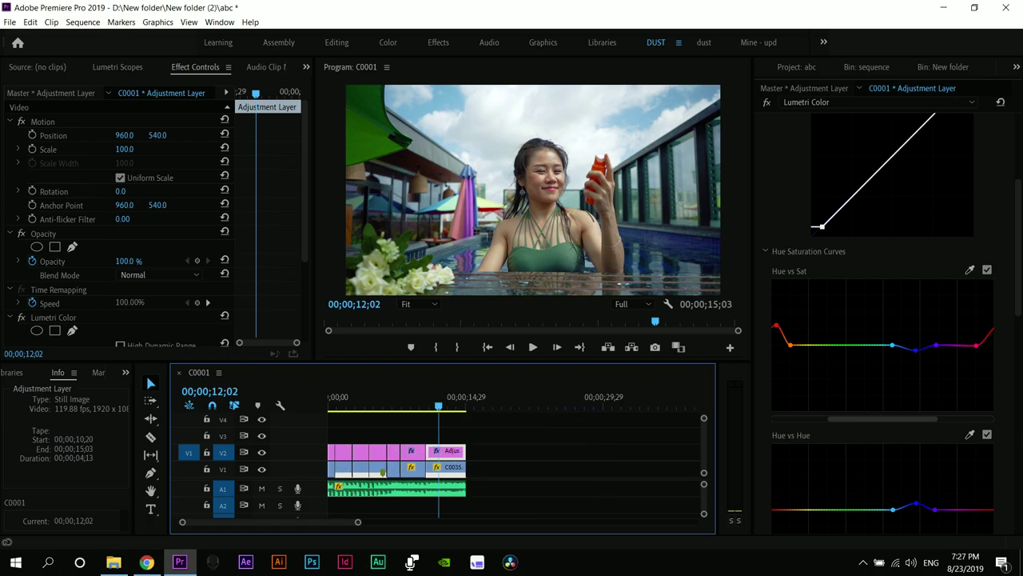
{"action": "key", "text": "Home"}
{"action": "key", "text": "Home"}
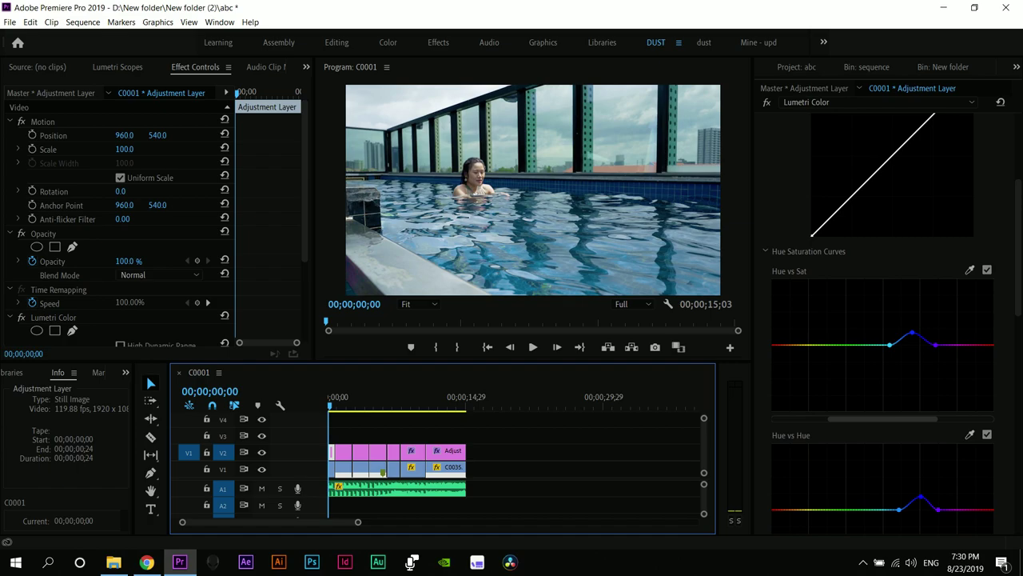
{"action": "left_click_drag", "start_coordinate": [481, 467], "coordinate": [330, 478]}
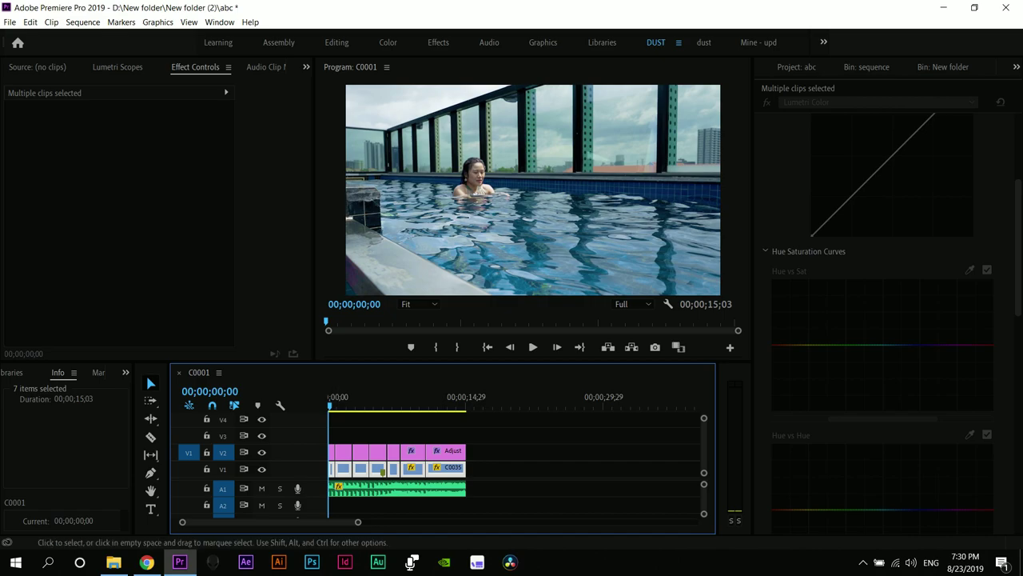
{"action": "left_click", "coordinate": [483, 459]}
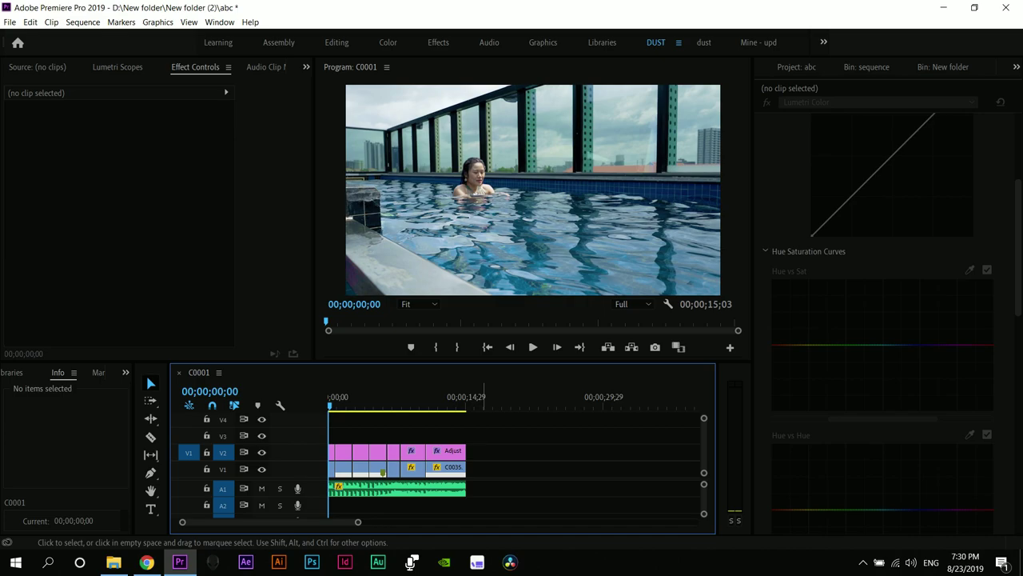